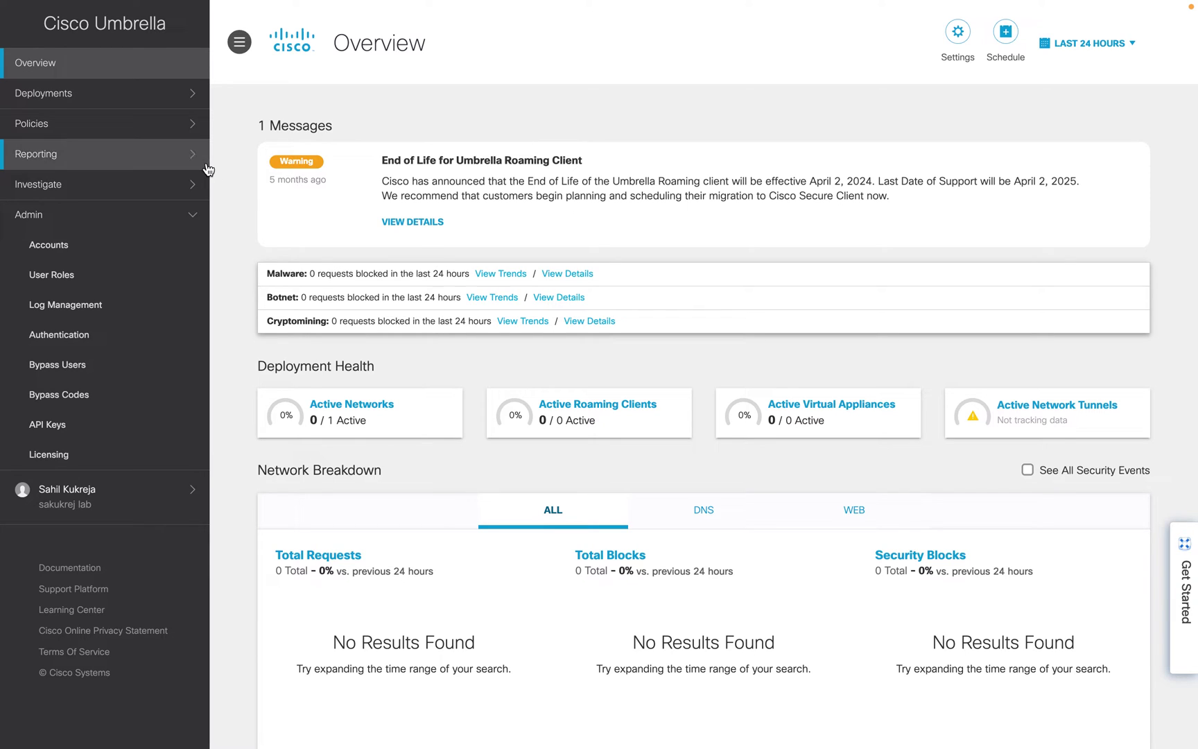
Review the registered appliance wsa004.ciscodmz.com, then go to the API Keys admin page
click(129, 104)
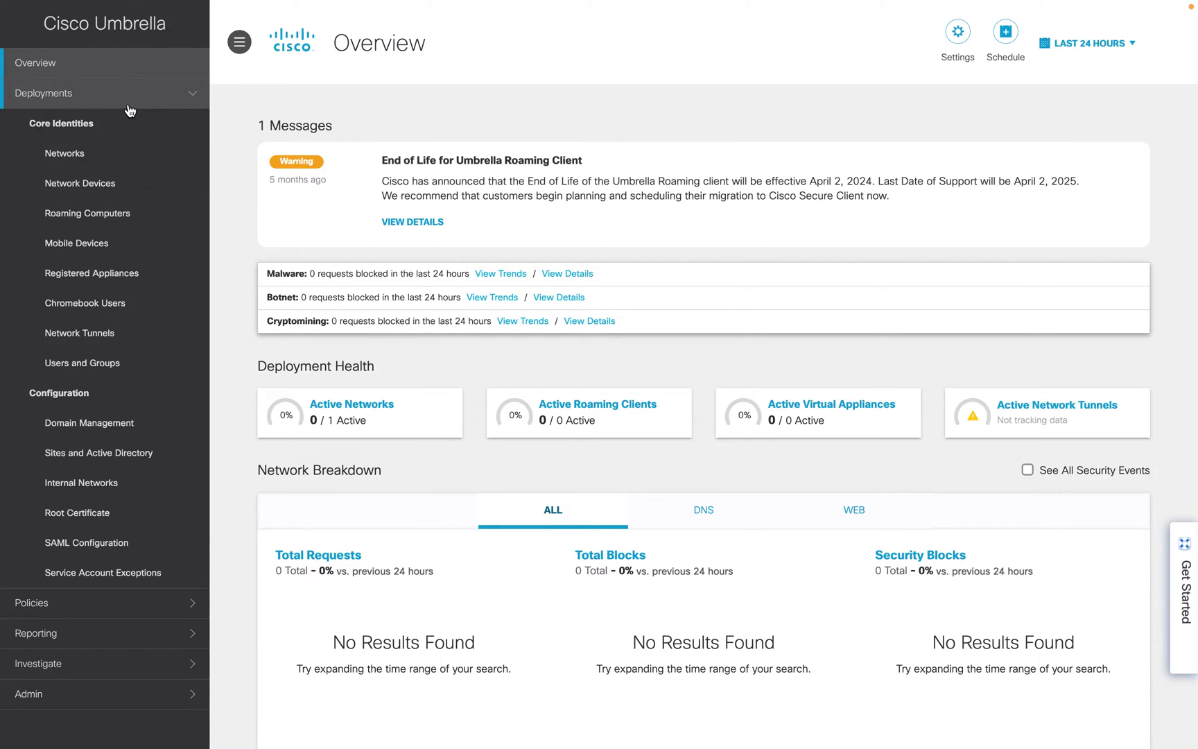
click(120, 272)
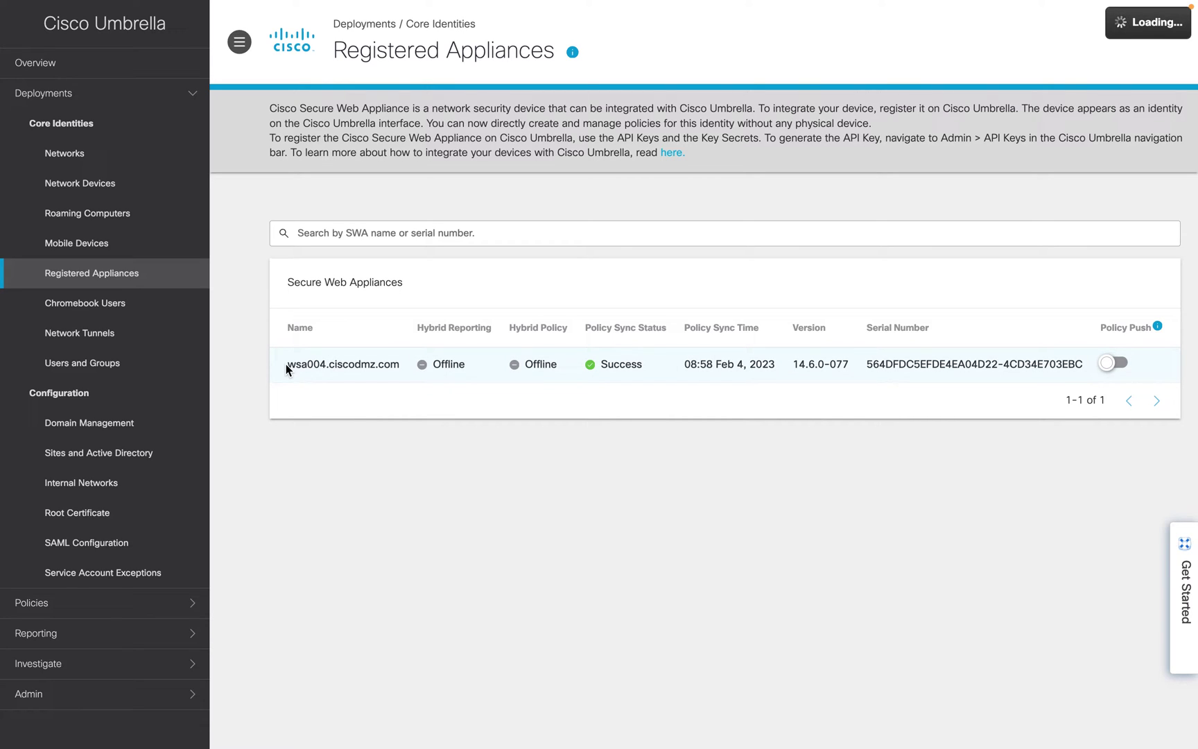
drag(287, 367, 398, 366)
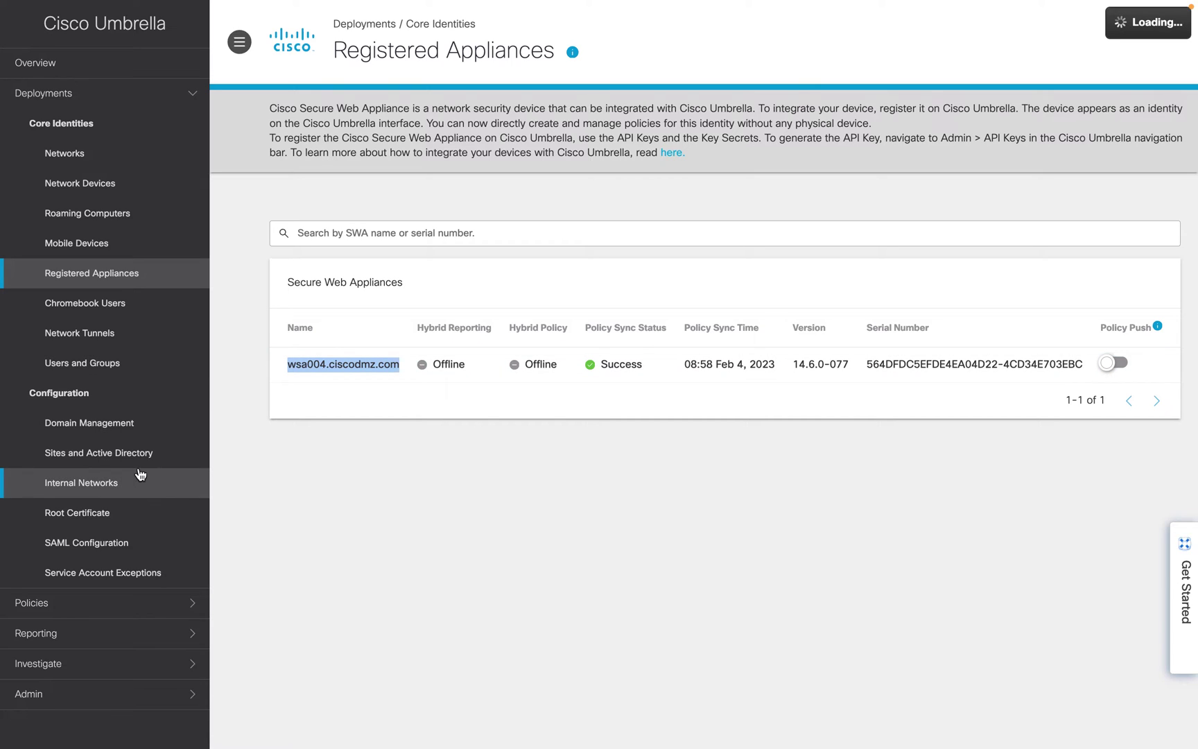
click(67, 693)
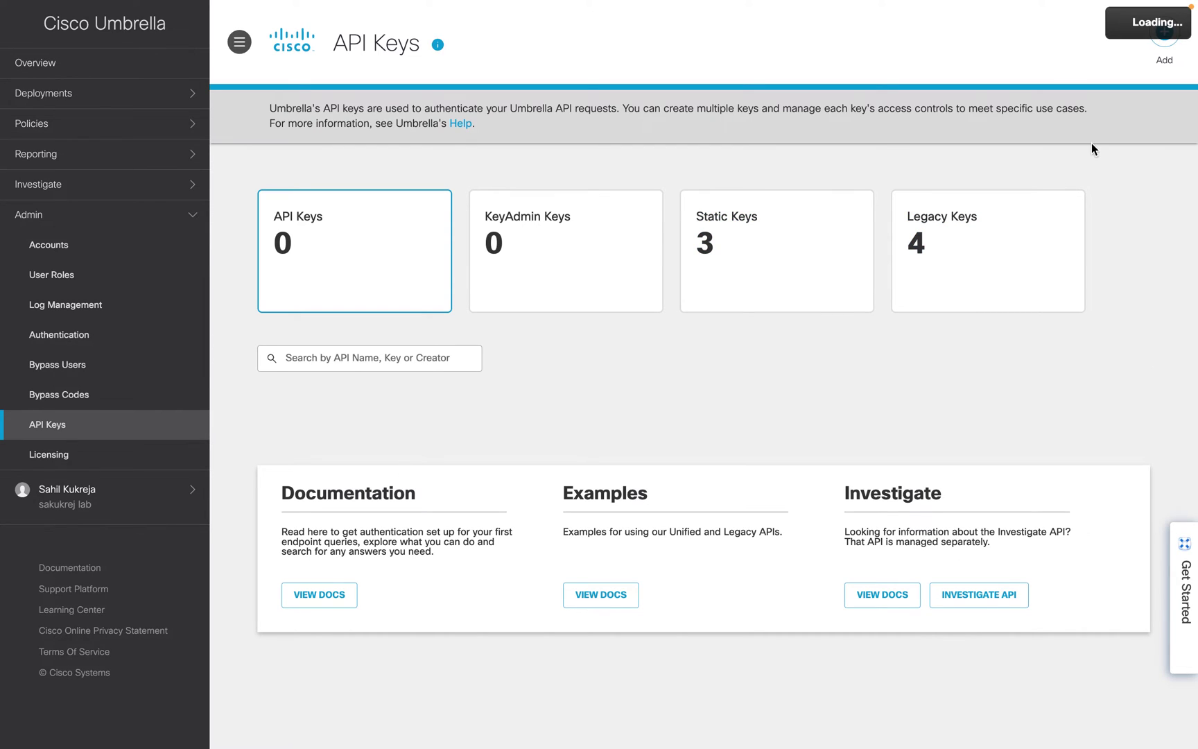
Start a new API key named 'SWG Hybrid demo' with the Auth > API Auth and SWA scopes
click(1165, 34)
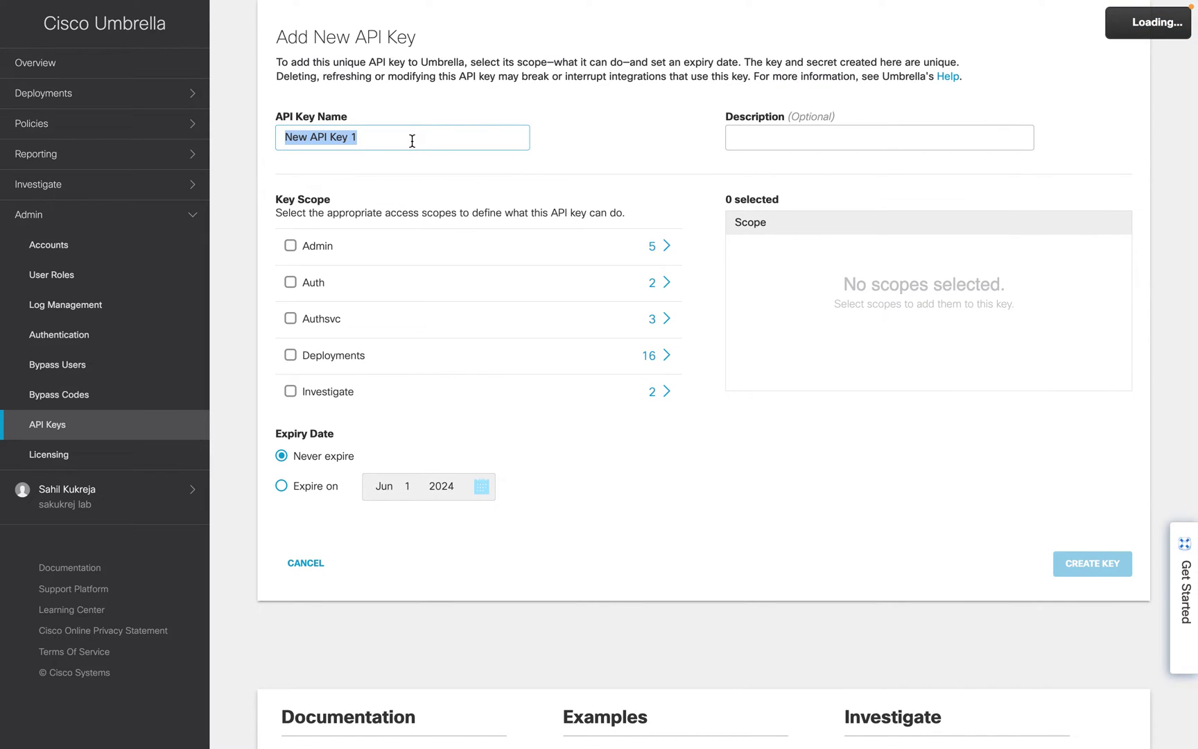
text(SWG)
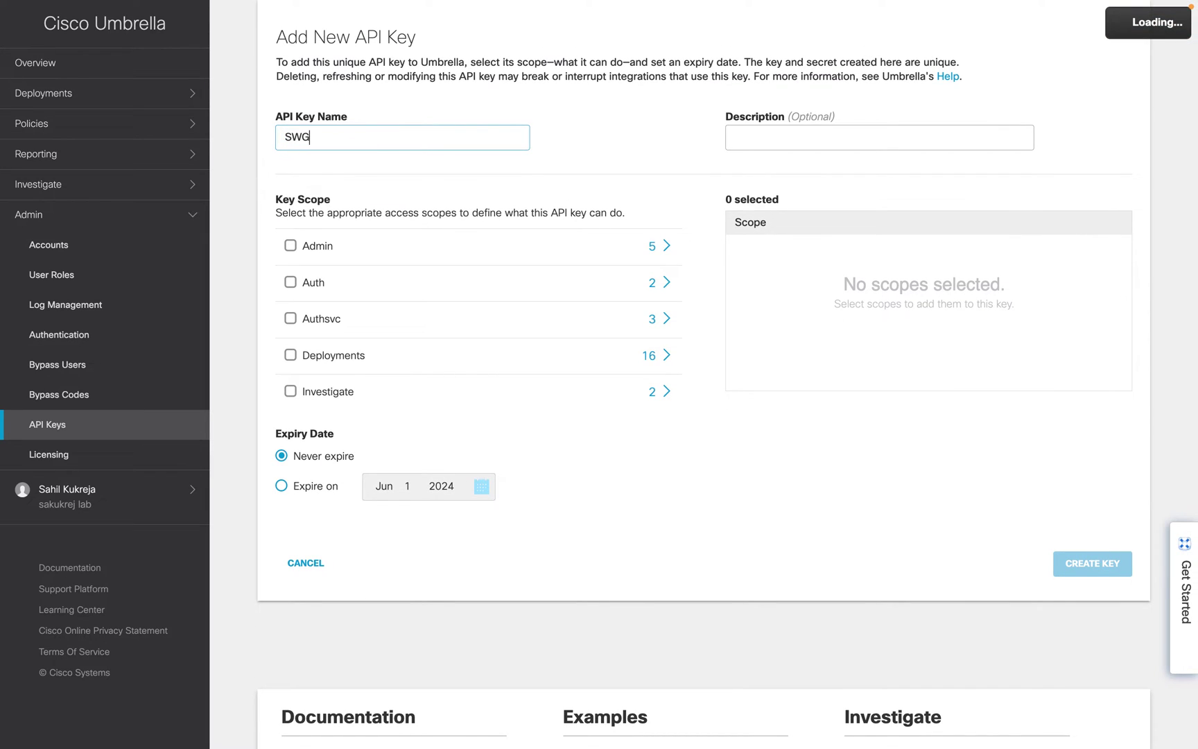
text( Hybrid demo)
click(629, 282)
click(329, 246)
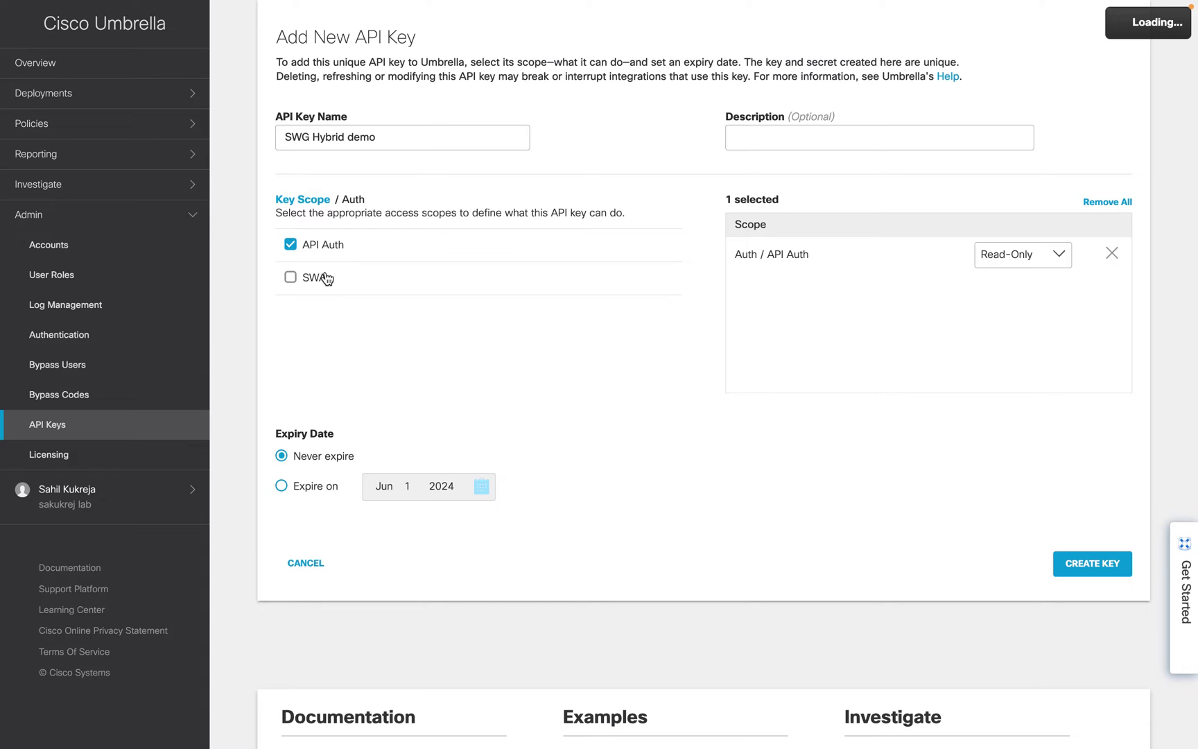
click(326, 278)
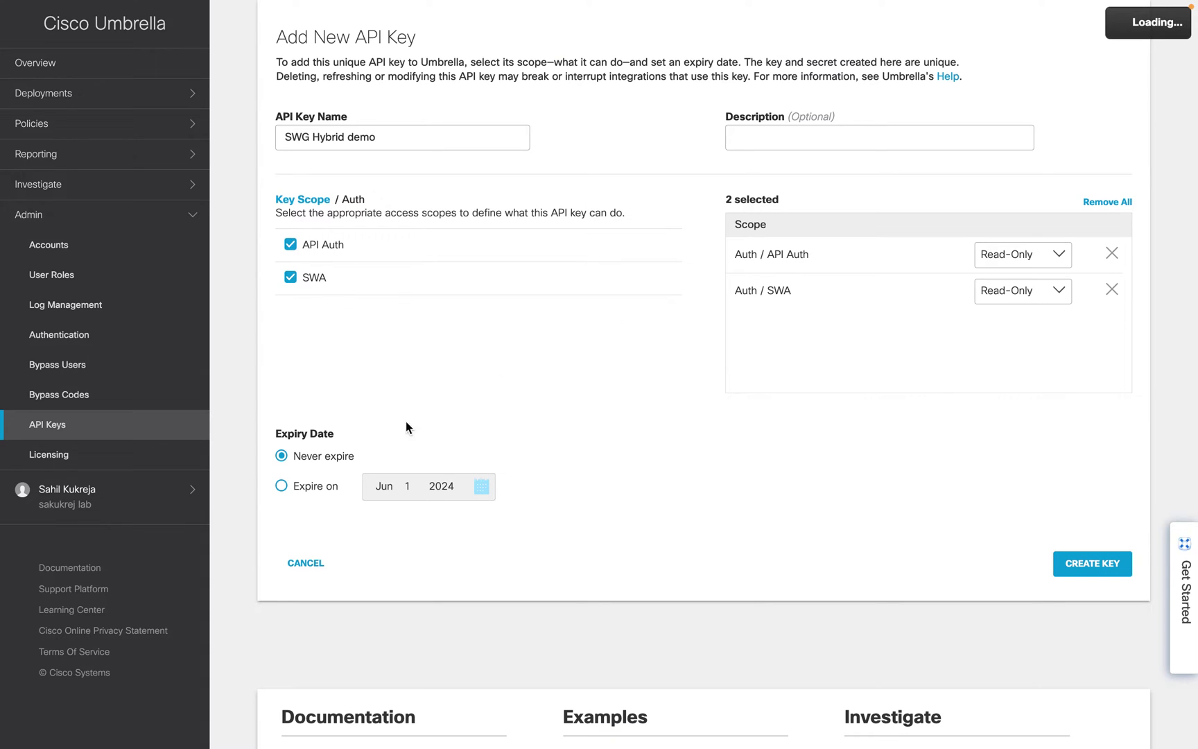
click(324, 201)
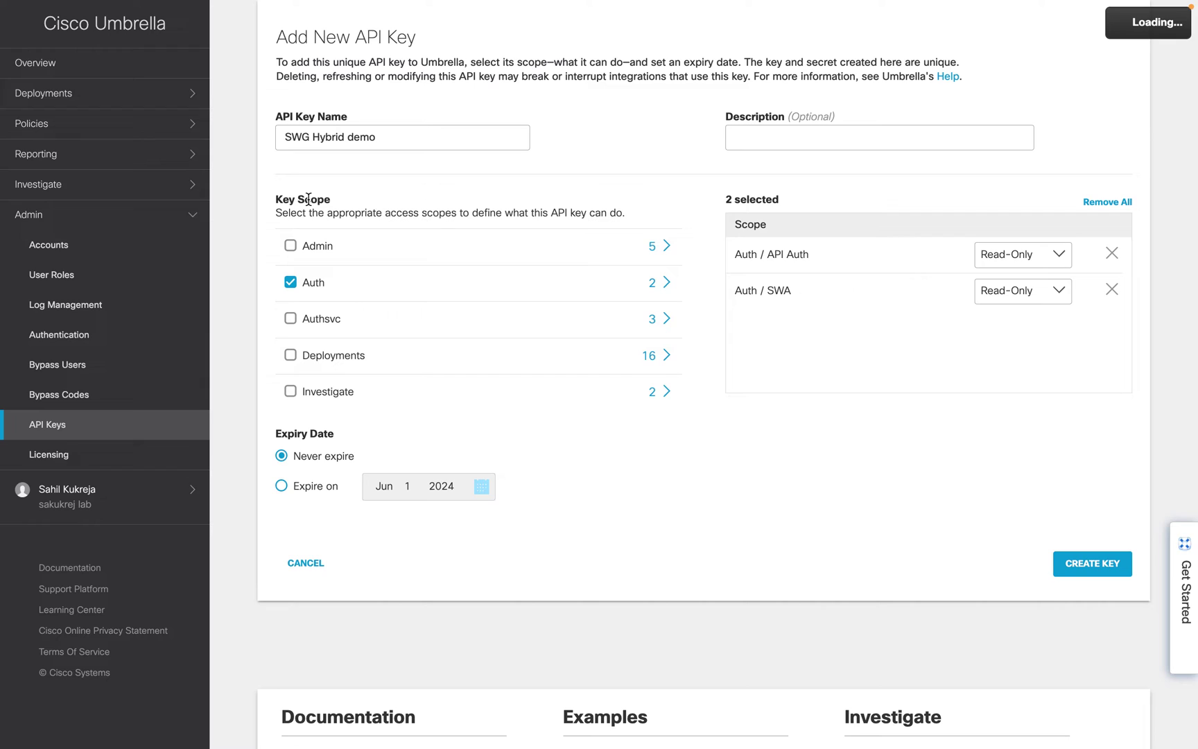
Add Deployments > Registered Appliances with Read/Write access, create the key and copy it
click(668, 355)
scroll(454, 354, down, 3)
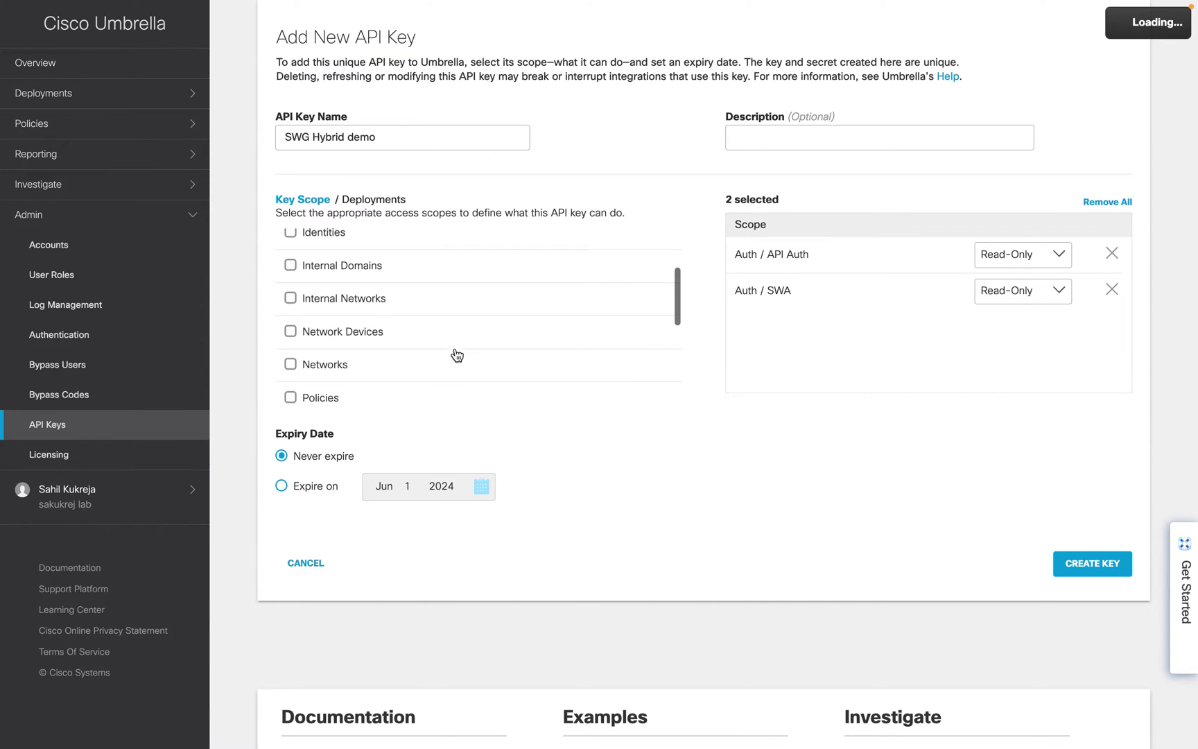
scroll(455, 355, down, 2)
click(380, 369)
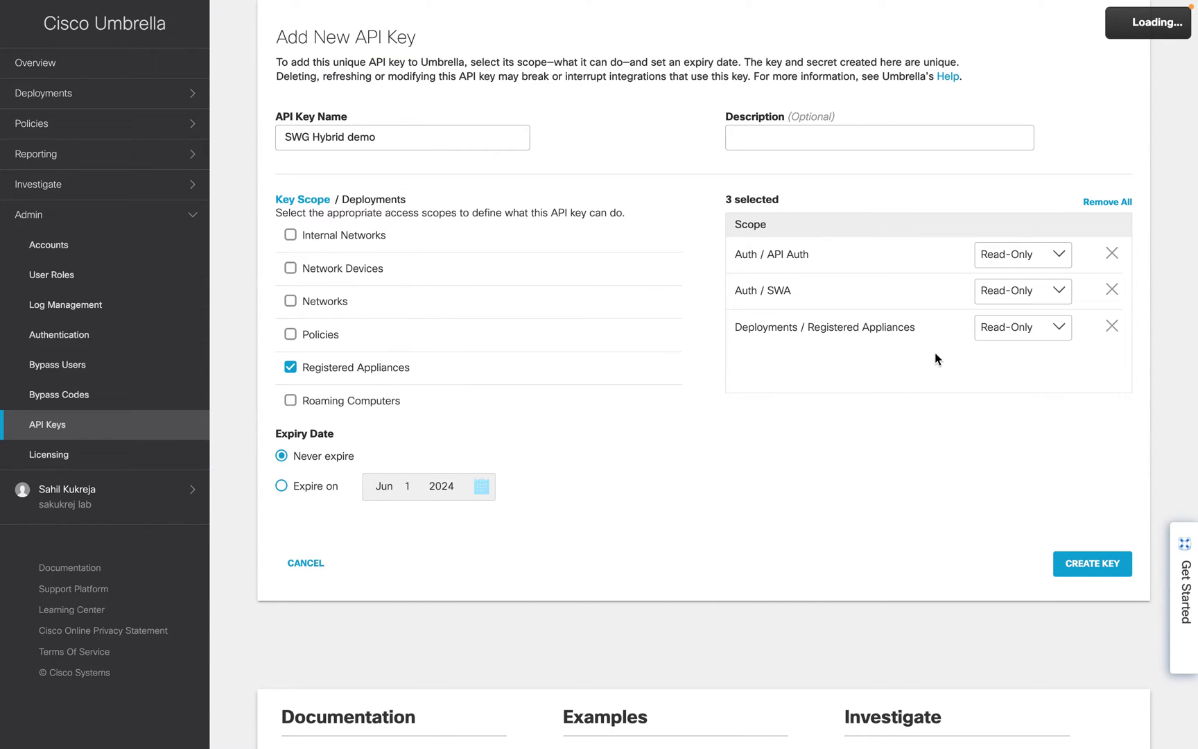
click(1025, 340)
click(1017, 356)
click(1070, 566)
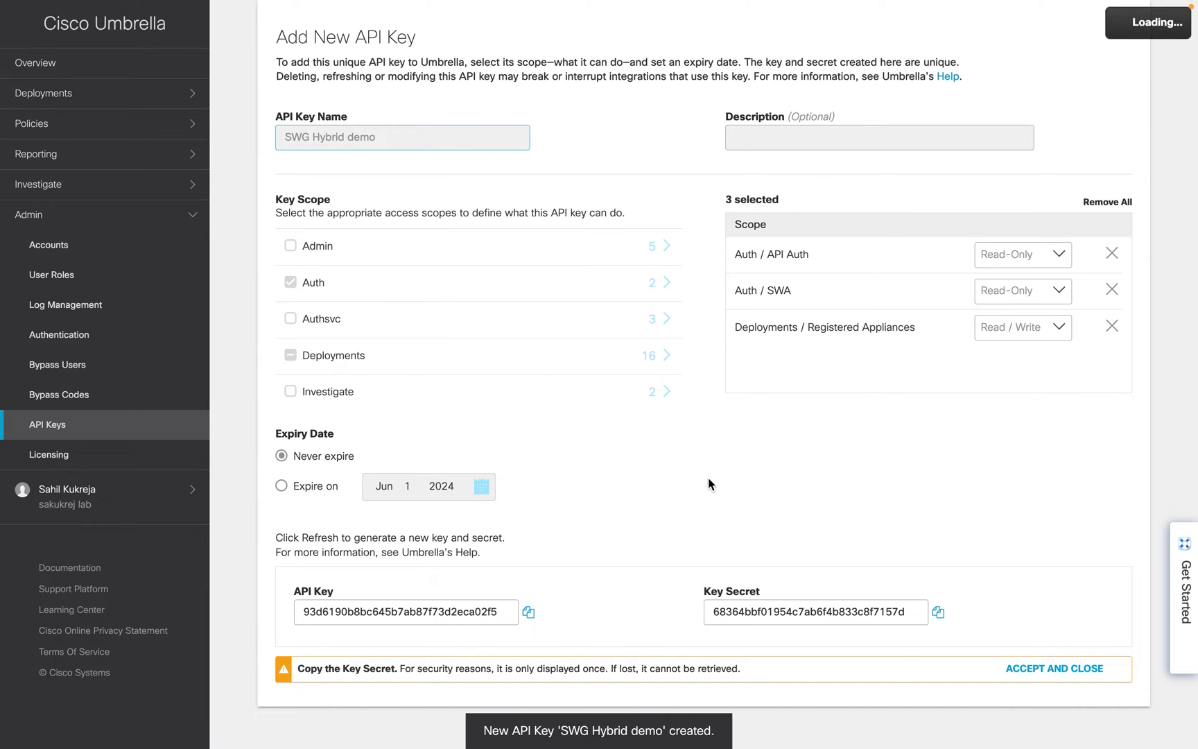
click(529, 613)
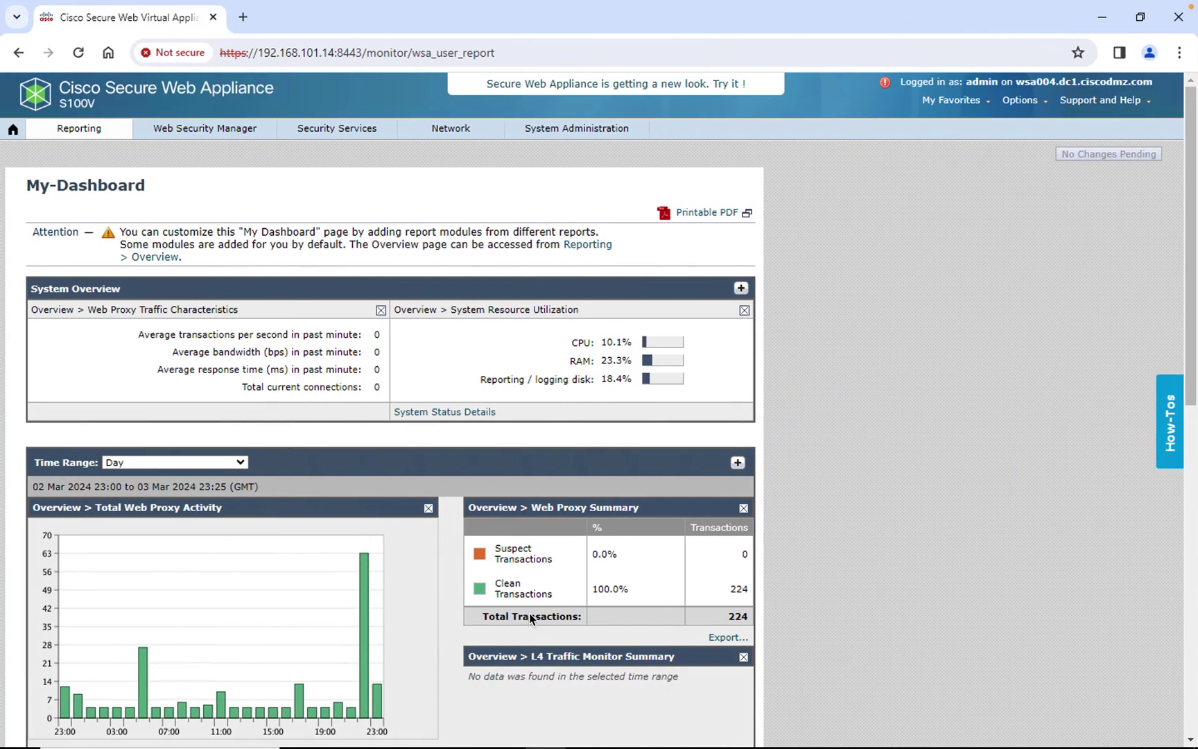
Open Network > Umbrella Settings on the appliance for editing
click(480, 128)
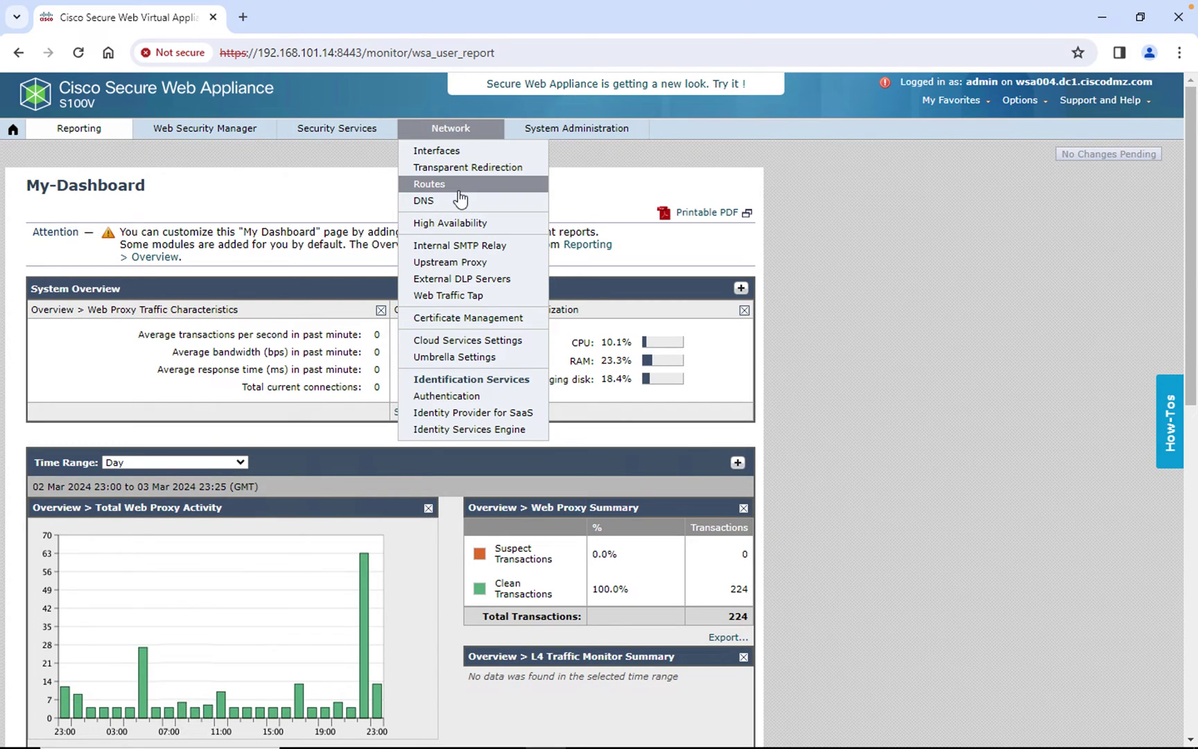
click(457, 185)
click(455, 356)
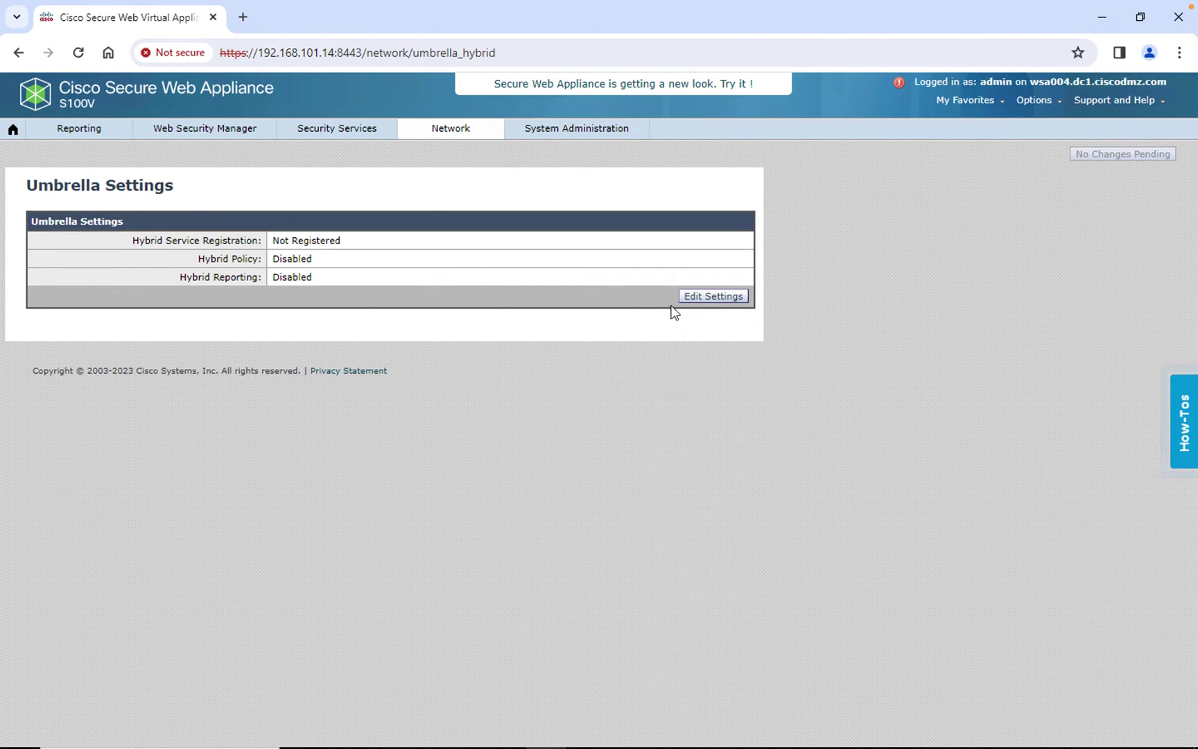
click(692, 302)
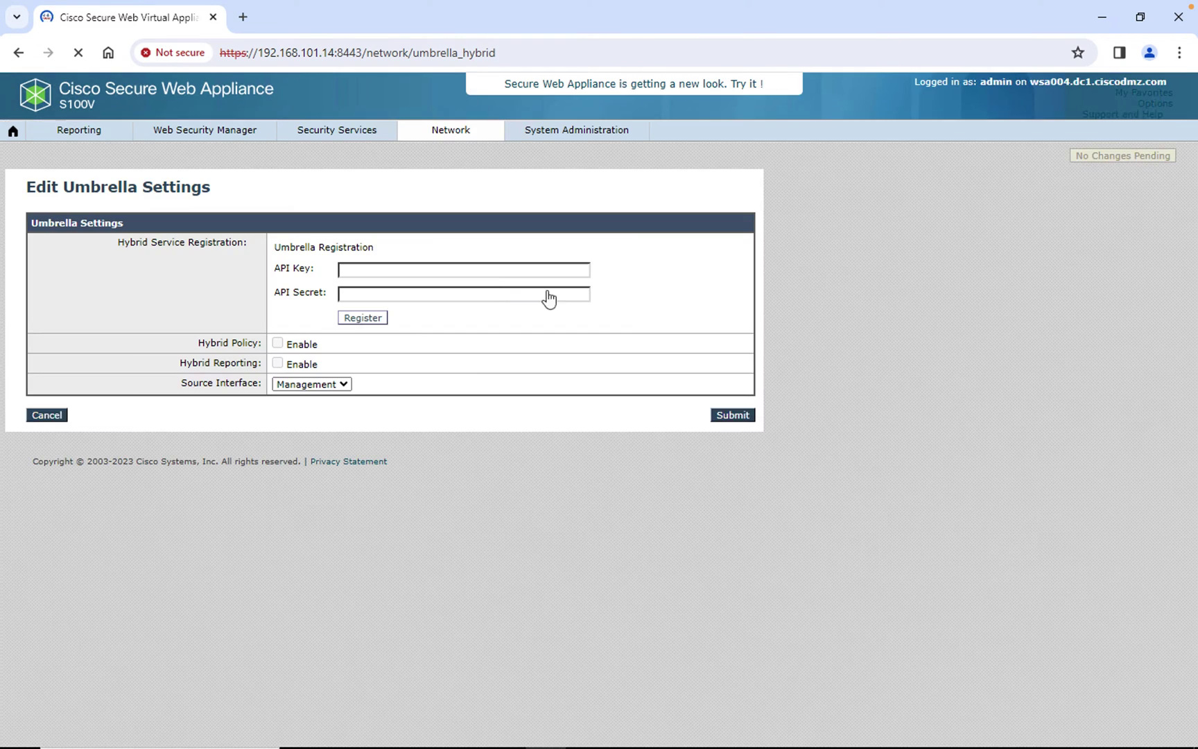
Paste the Umbrella API key and secret, register the appliance, and submit
click(454, 269)
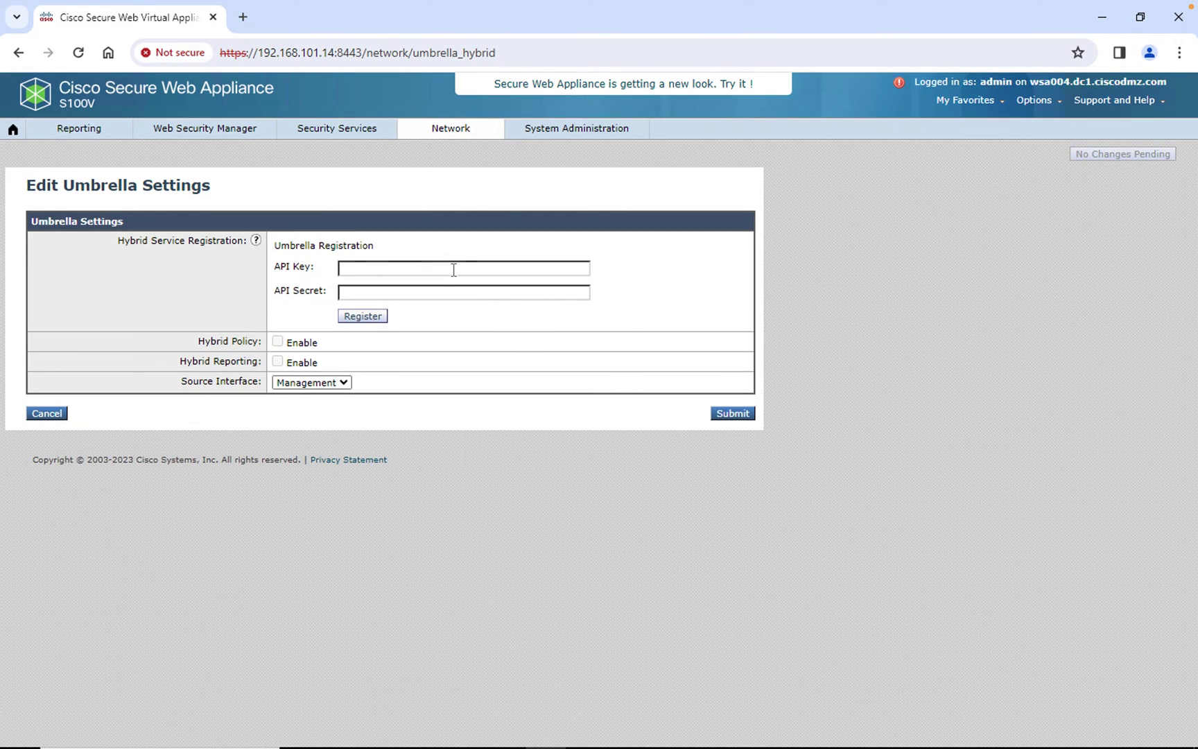
key(ctrl+v)
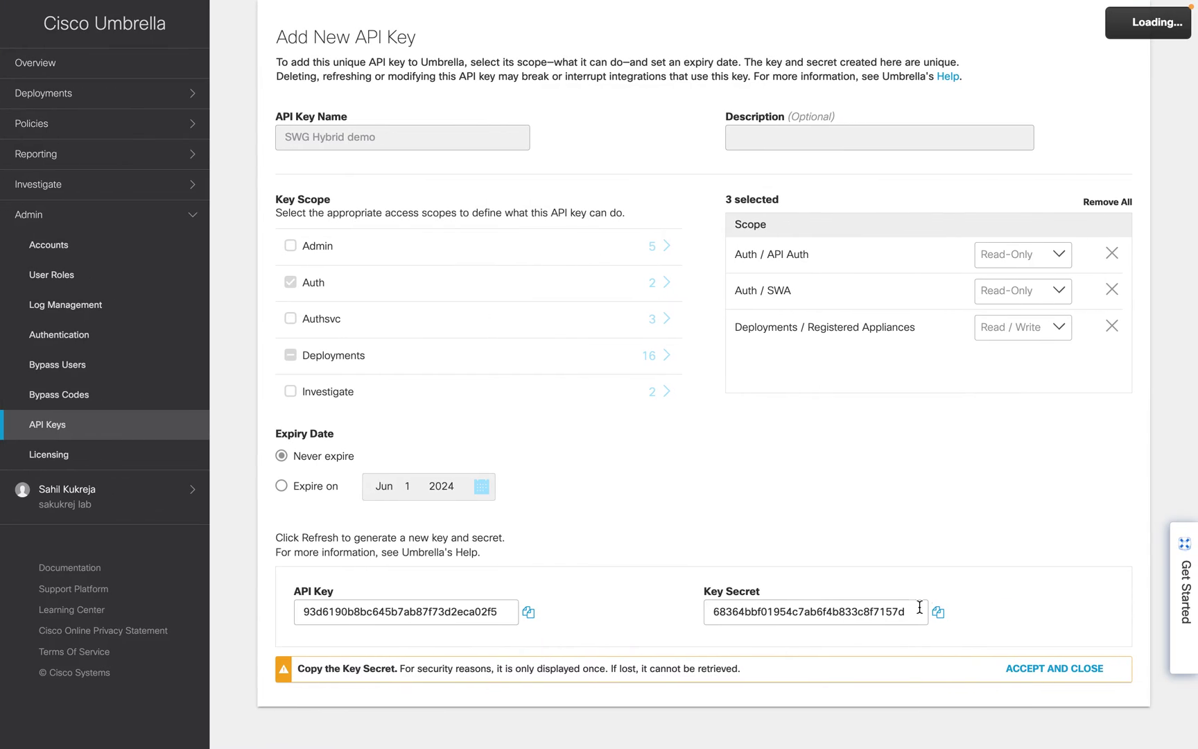
click(939, 612)
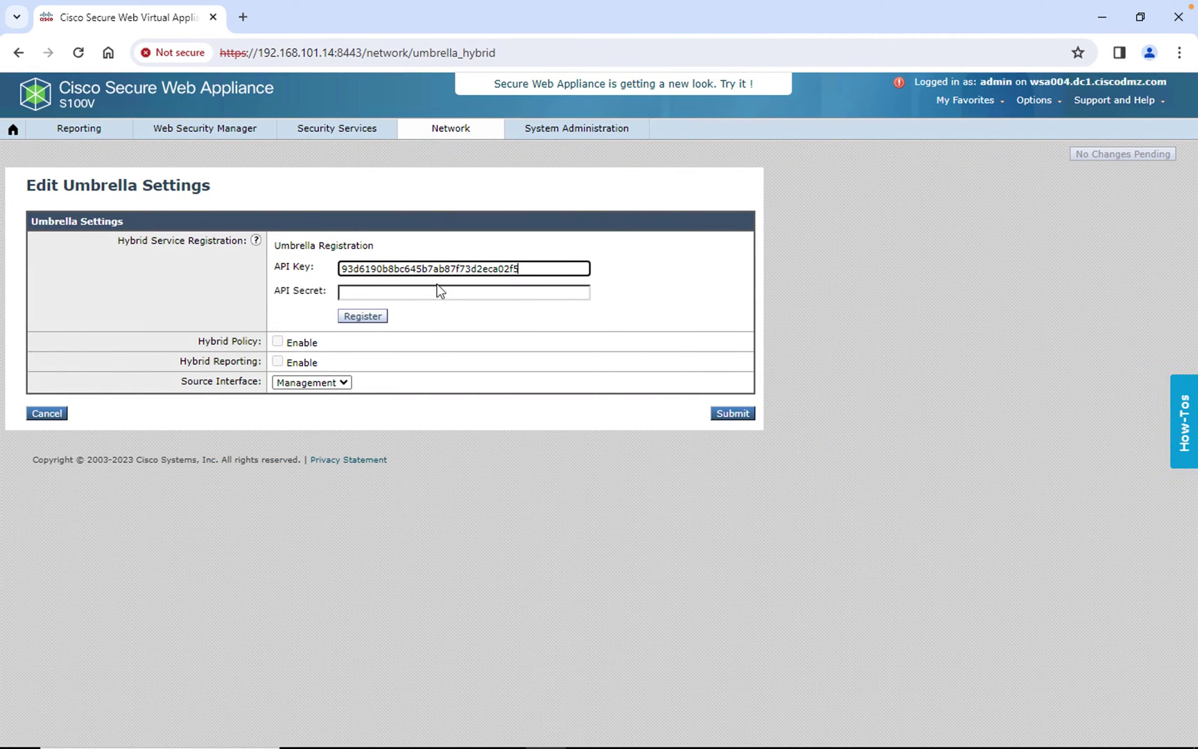
click(438, 287)
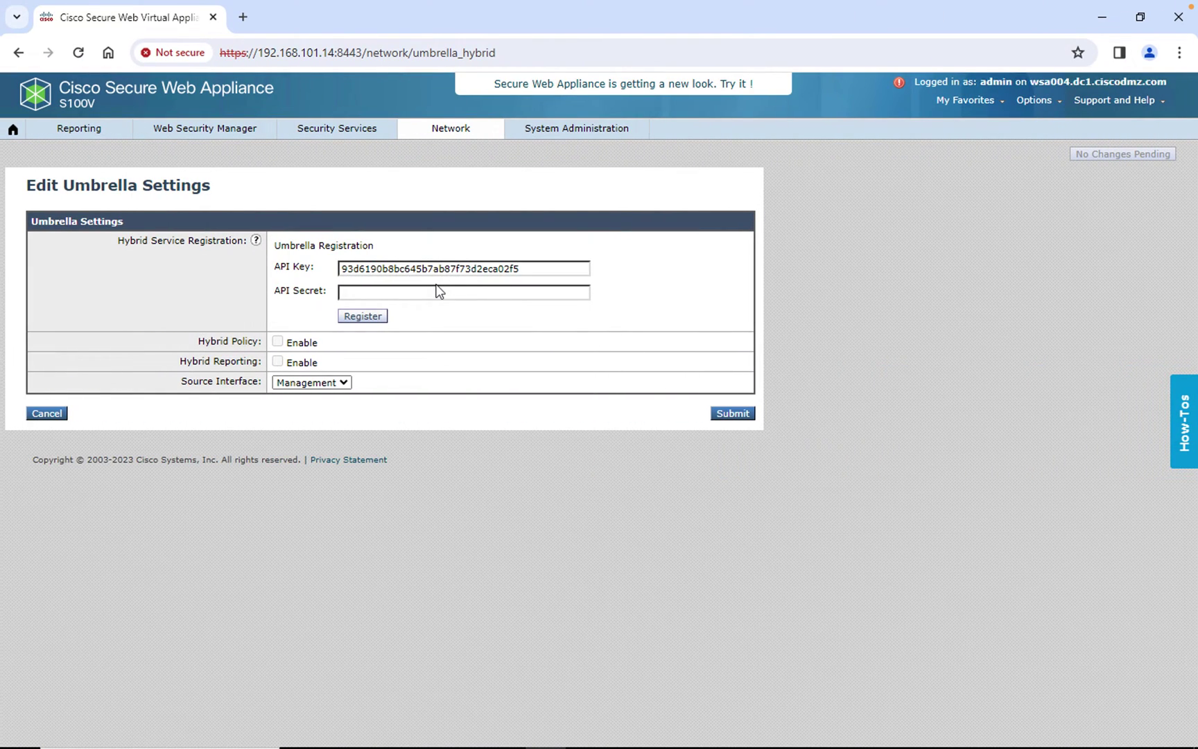
click(433, 289)
key(ctrl+v)
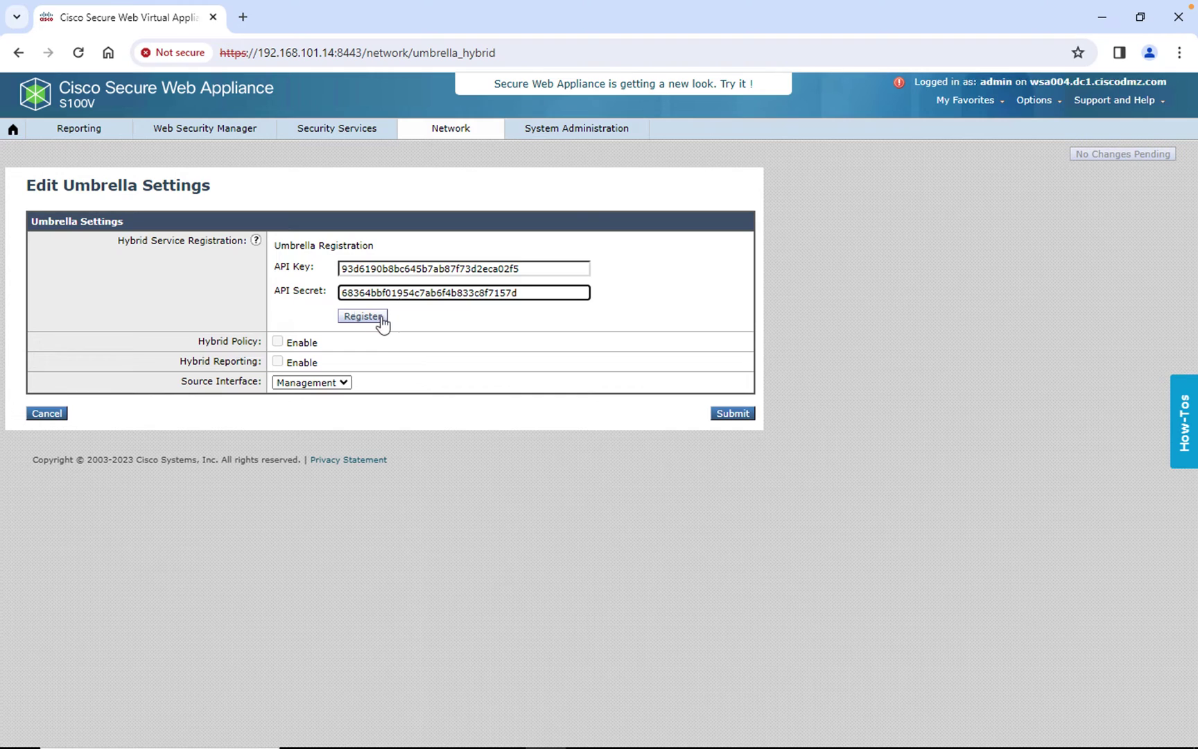
click(381, 319)
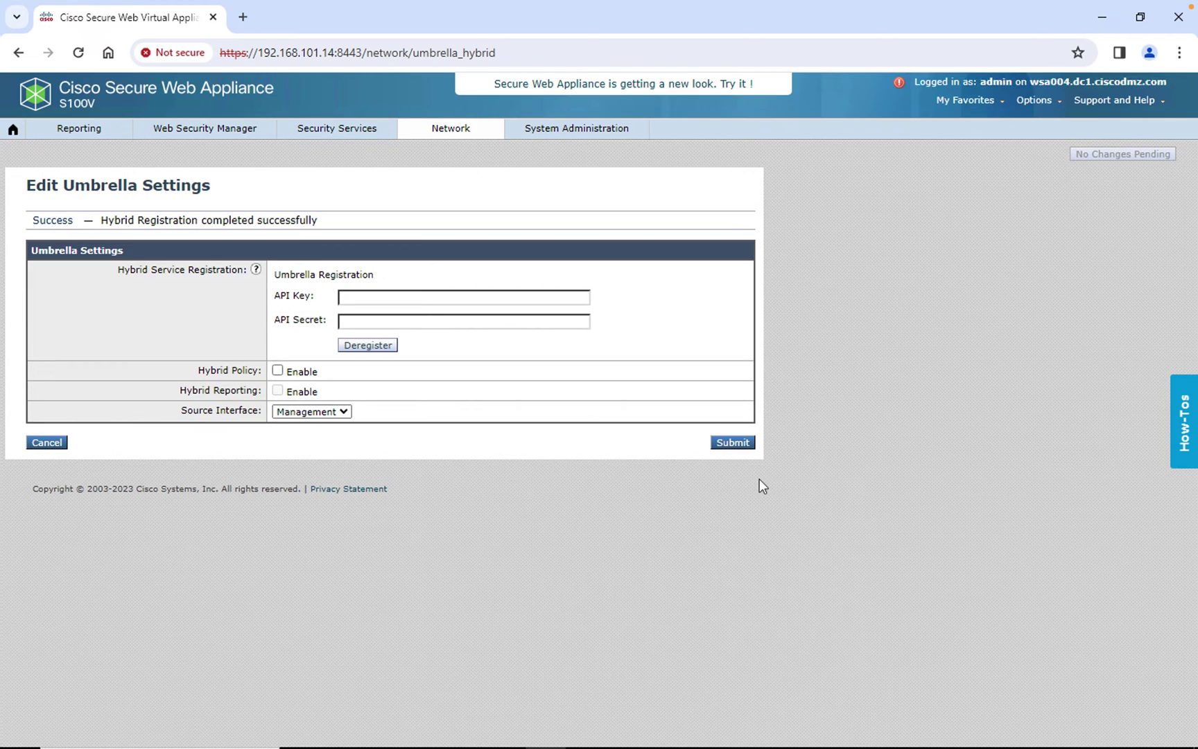
click(742, 448)
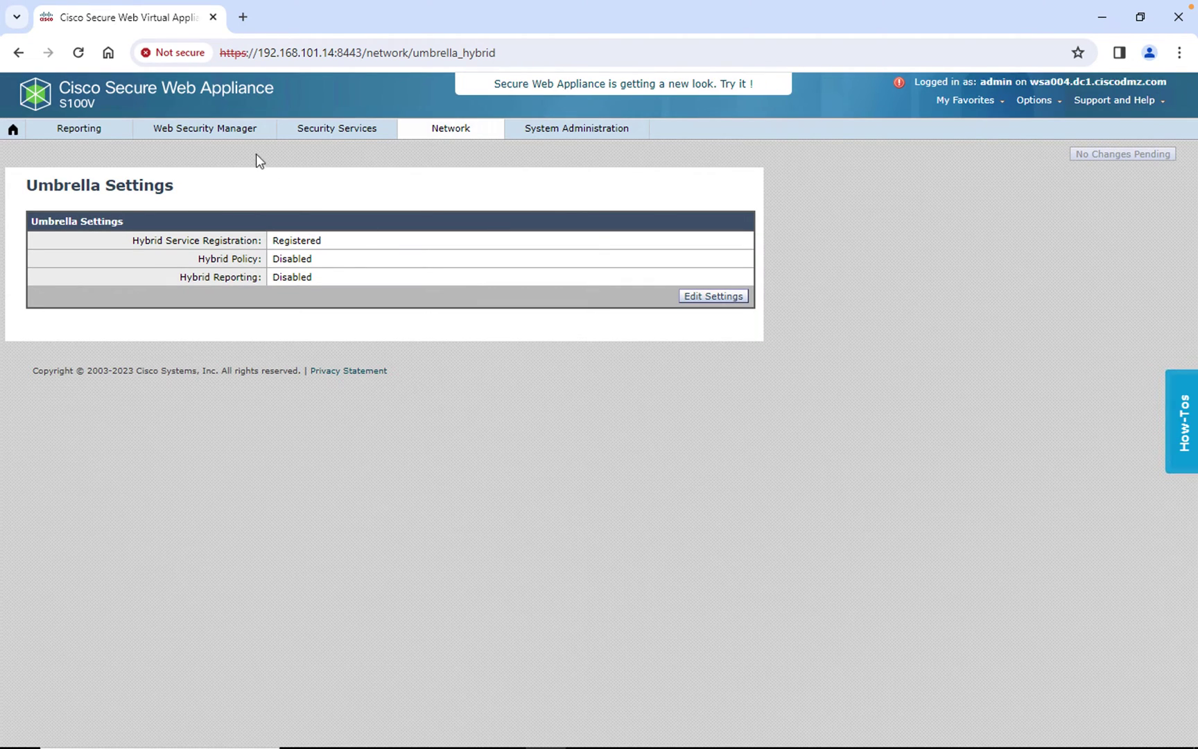
click(225, 129)
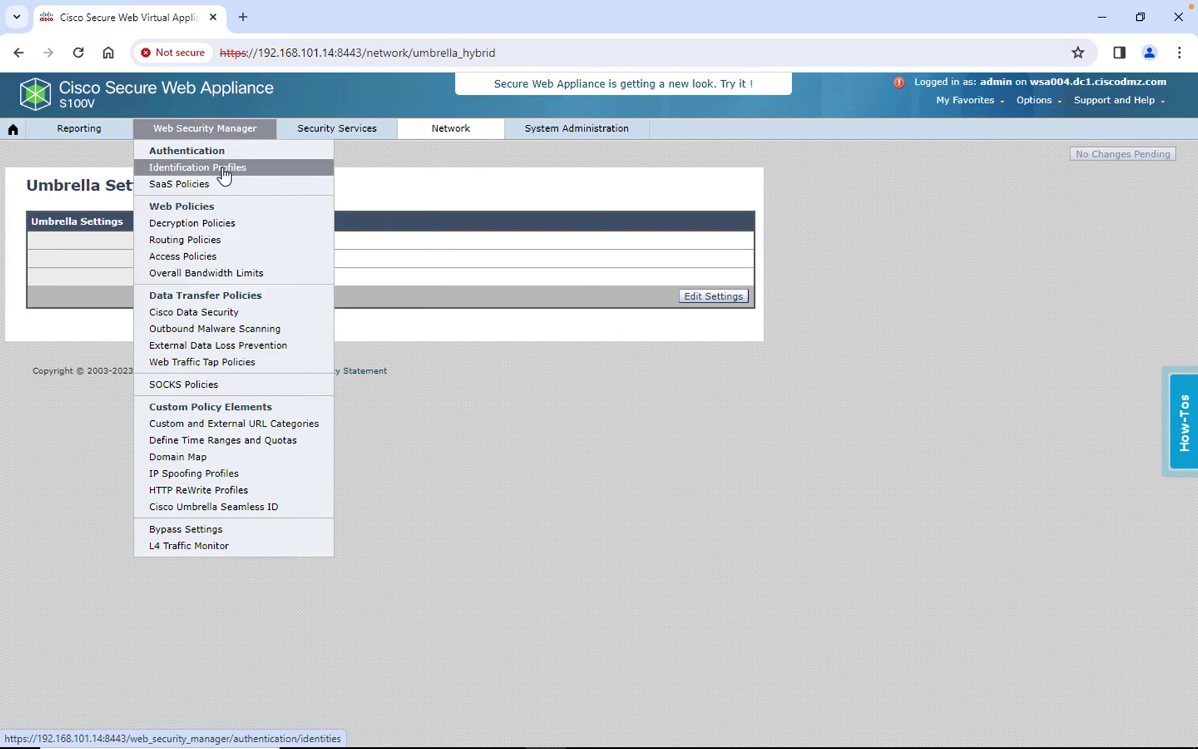
click(224, 168)
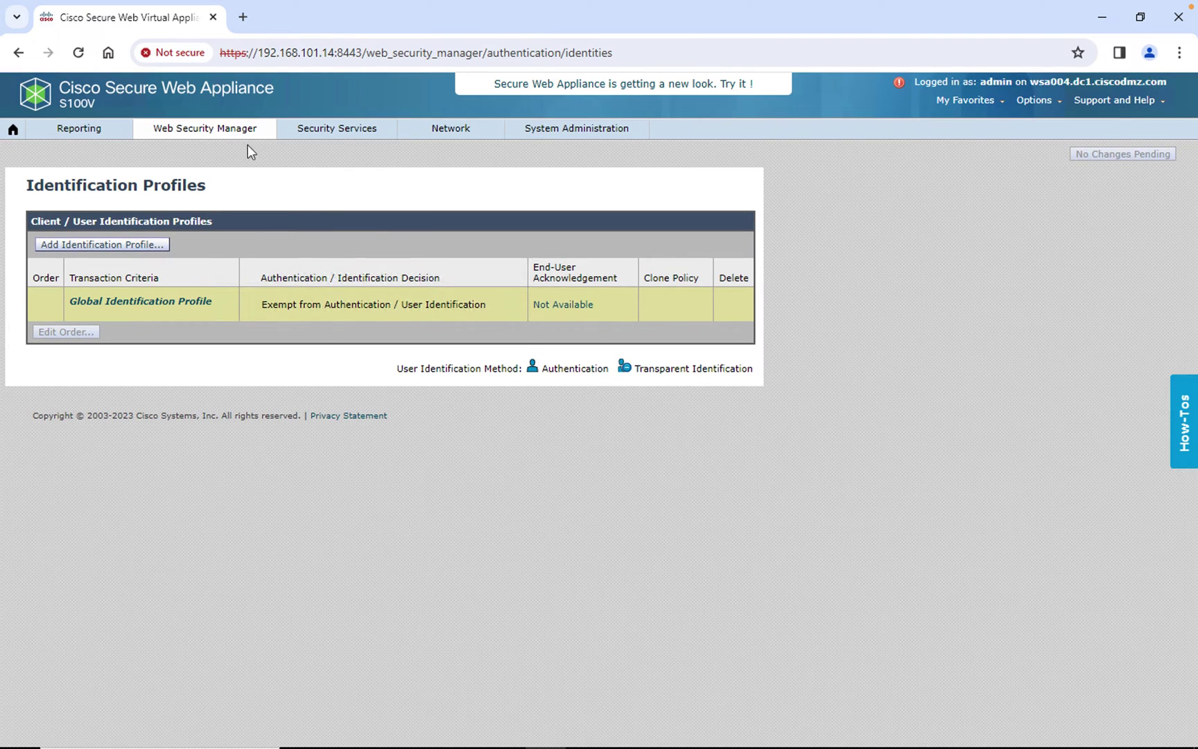
click(230, 136)
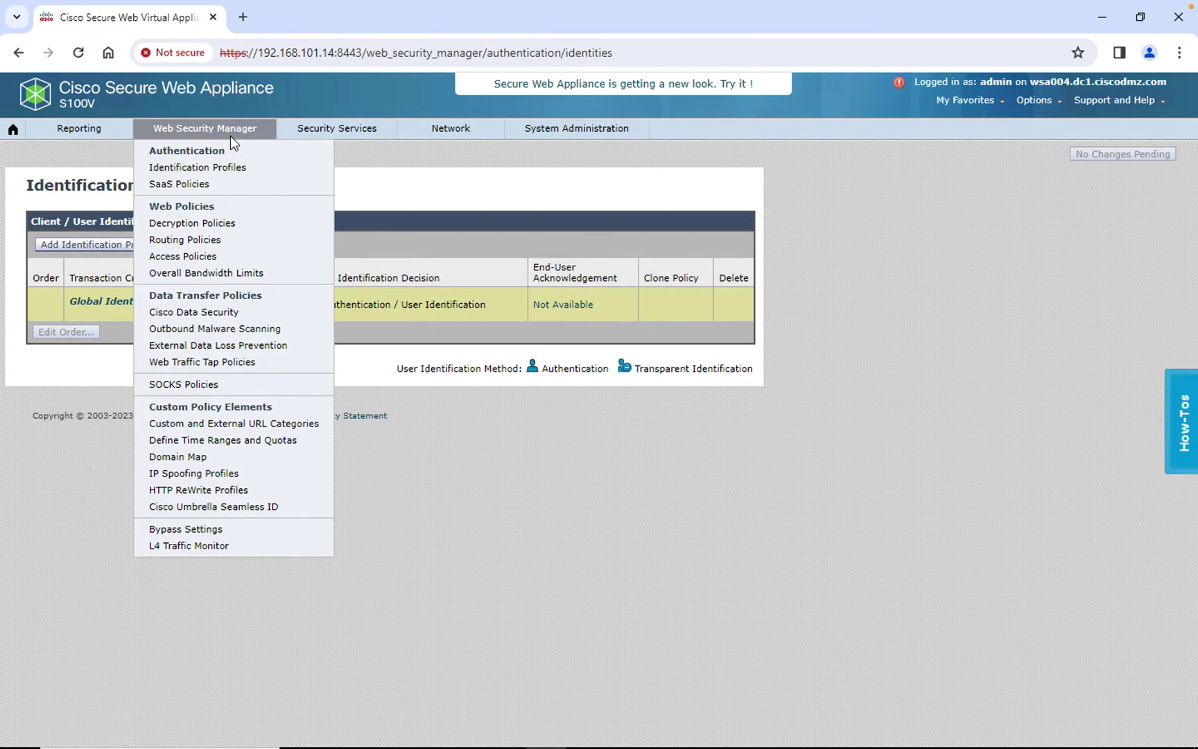
click(197, 257)
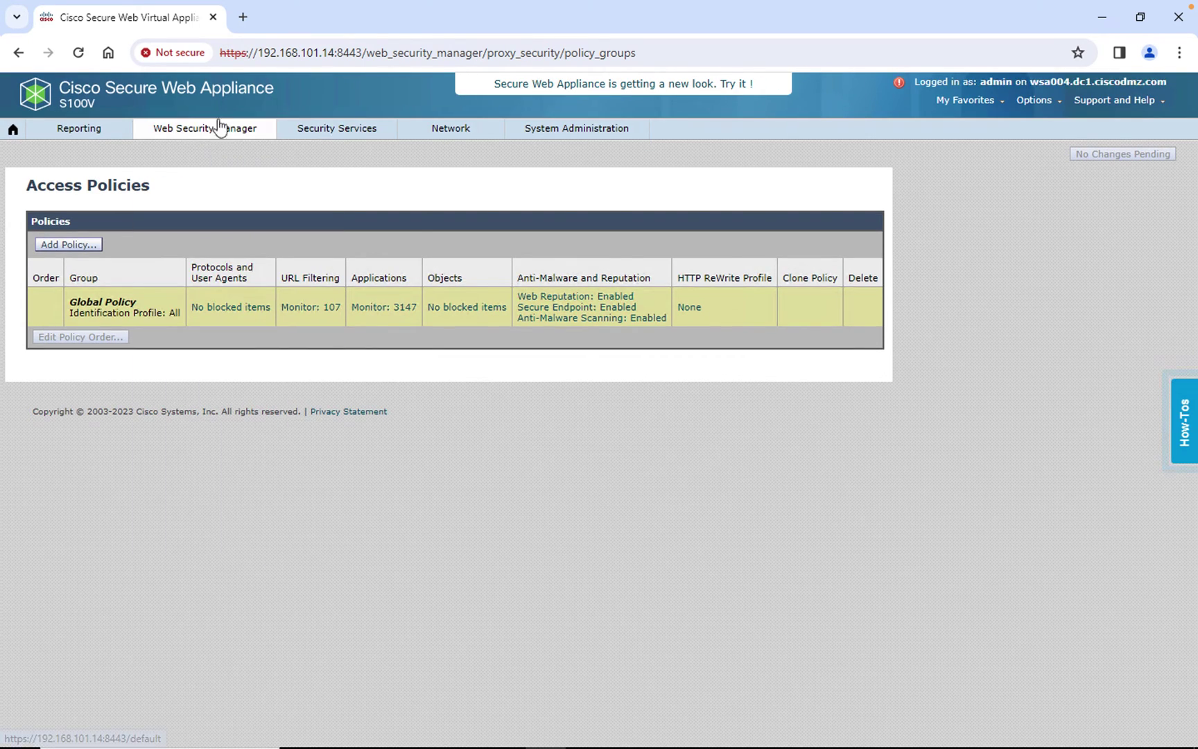
mouse_move(219, 124)
click(191, 223)
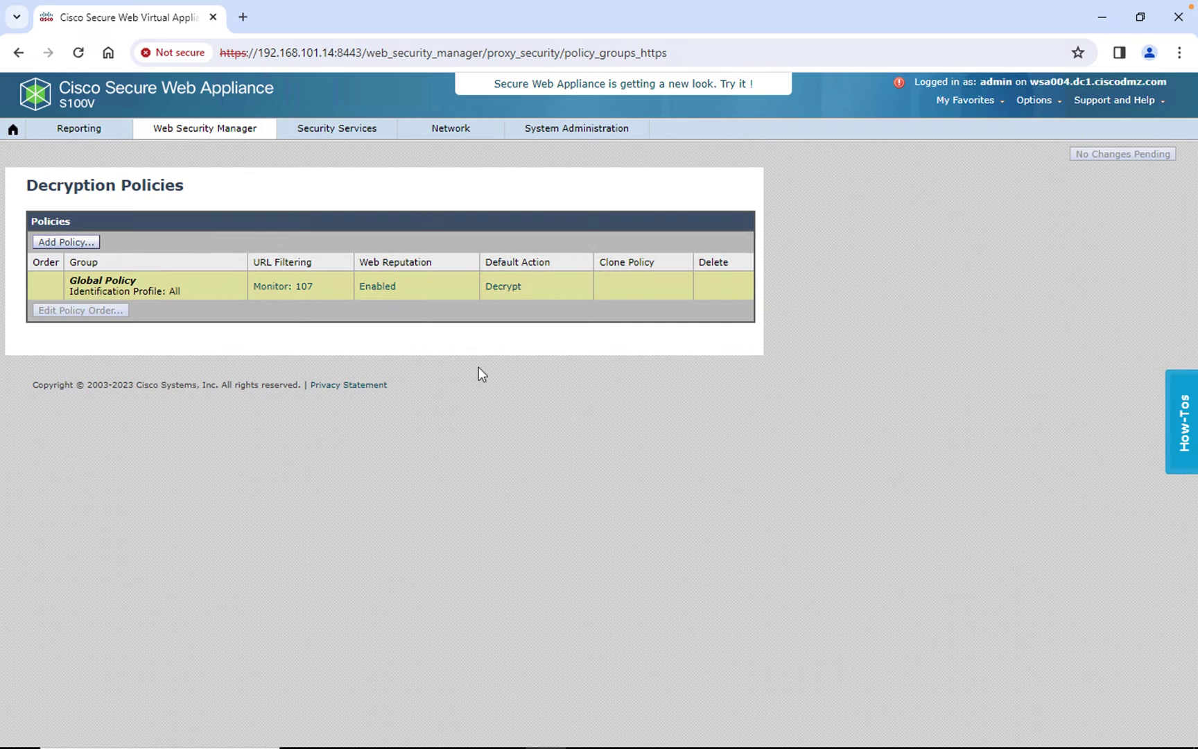
click(450, 120)
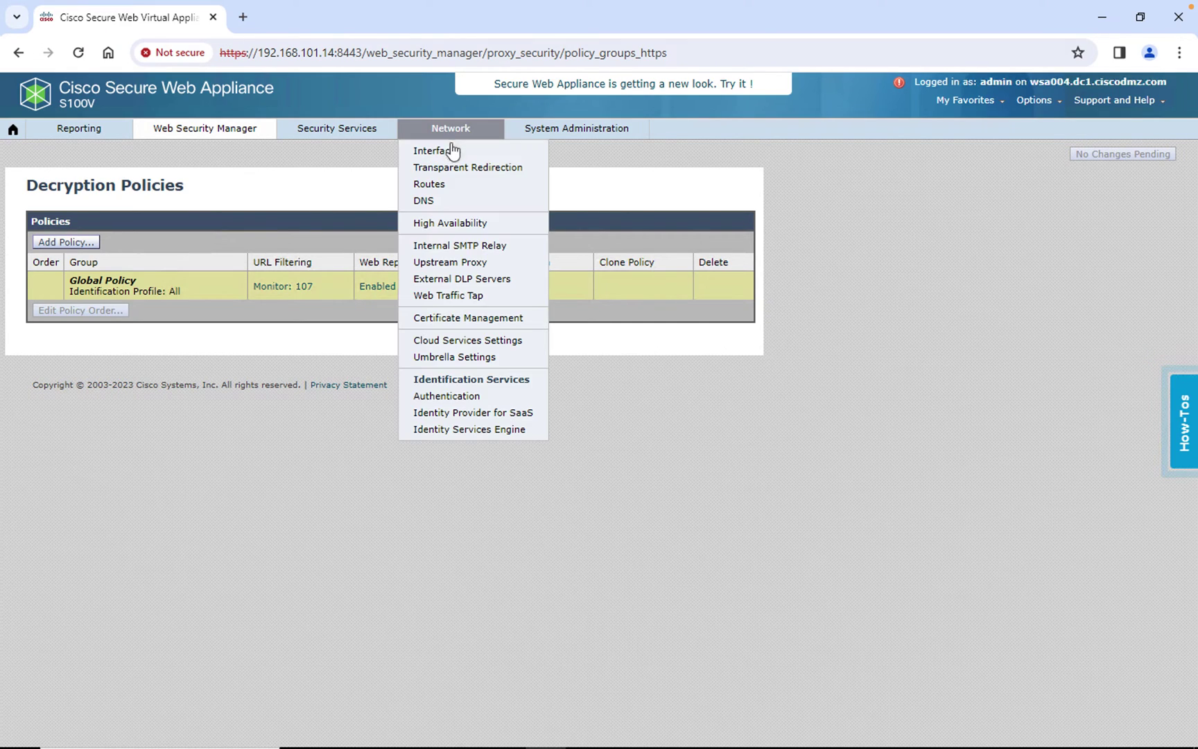
click(461, 357)
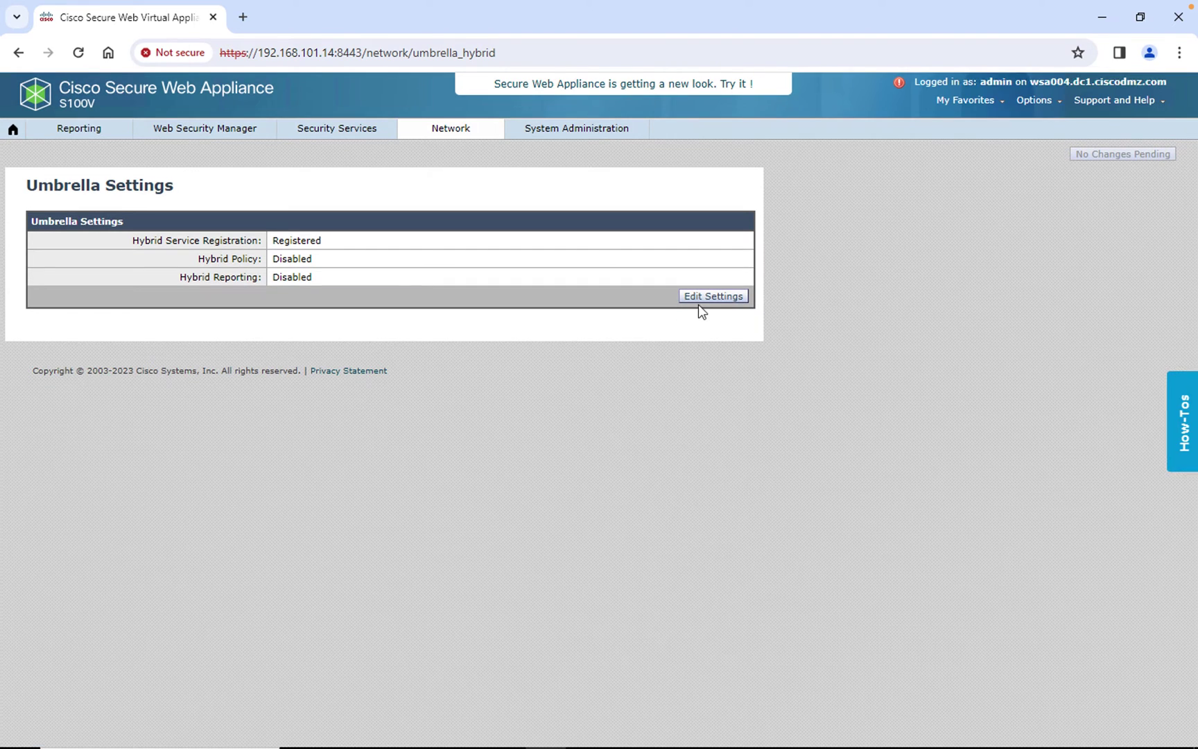
Enable Hybrid Policy and Hybrid Reporting in Umbrella Settings, submit, and commit the changes
click(702, 300)
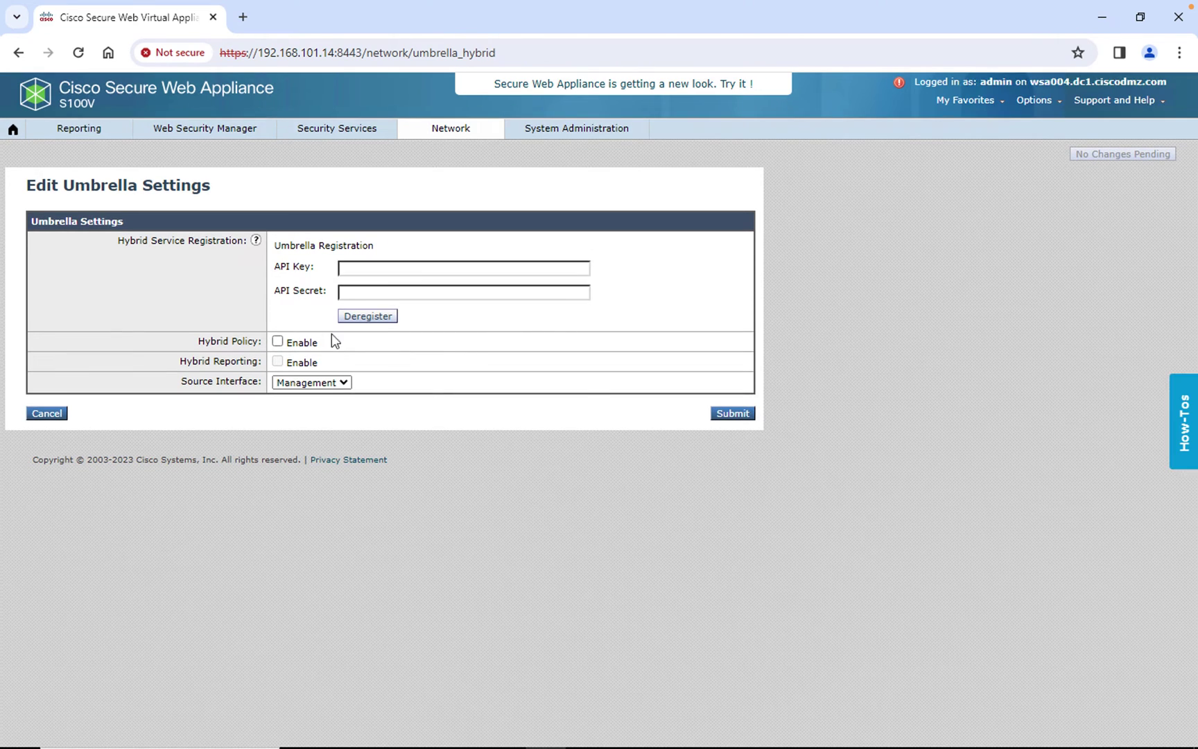
click(278, 341)
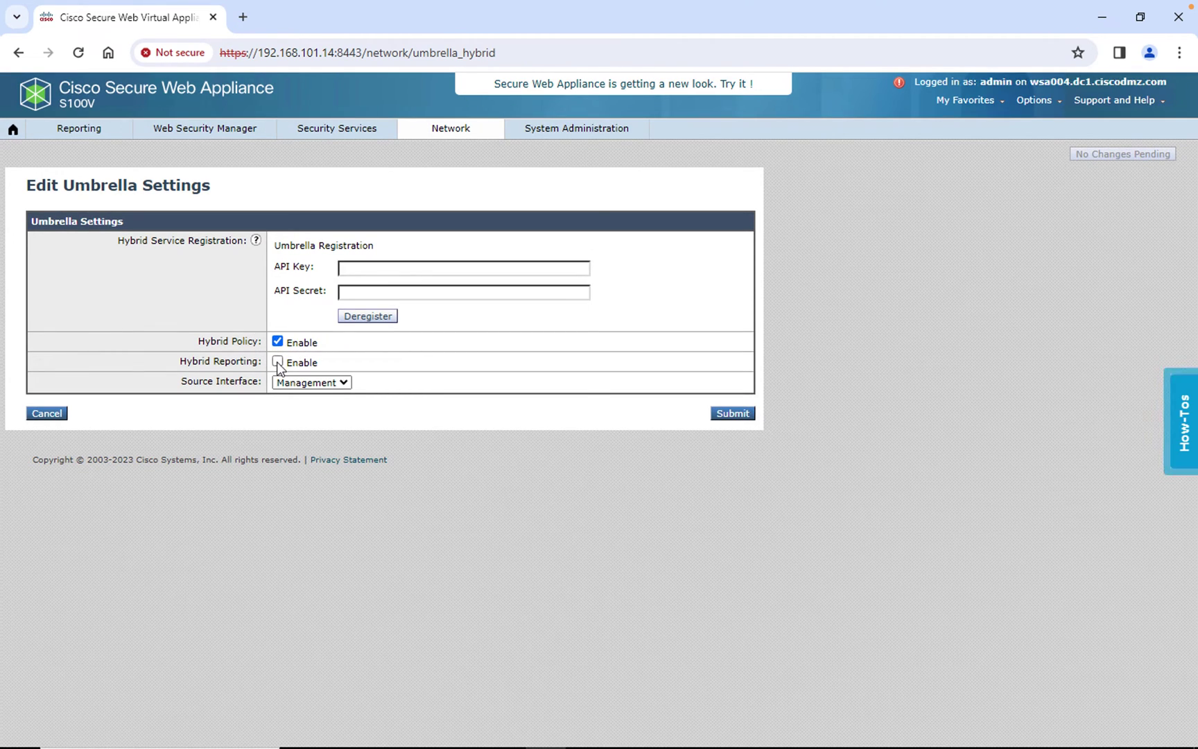
click(278, 362)
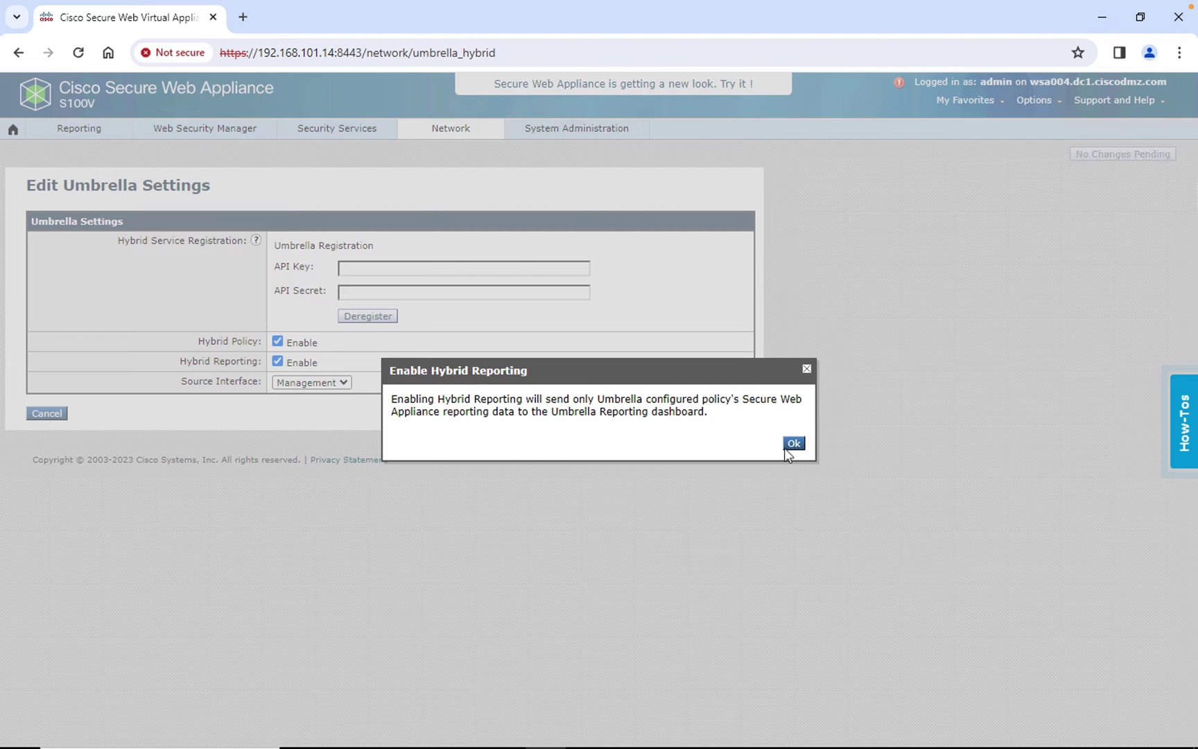
click(794, 444)
click(730, 415)
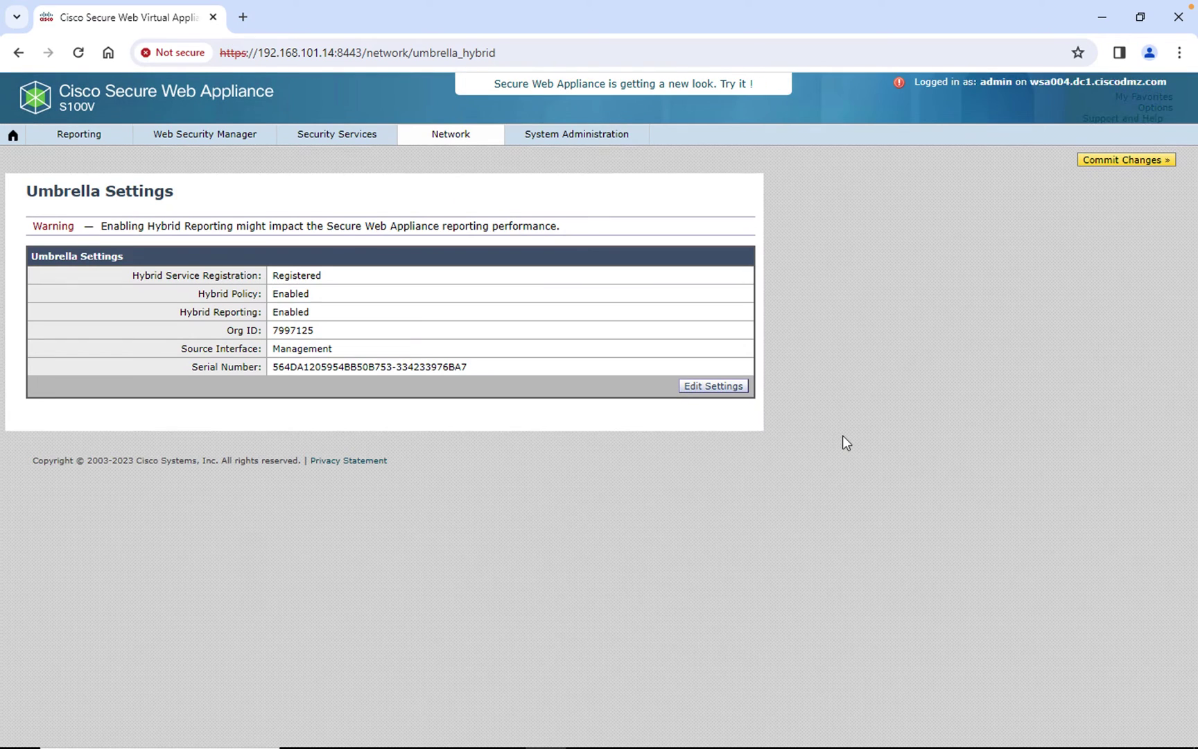
click(1137, 157)
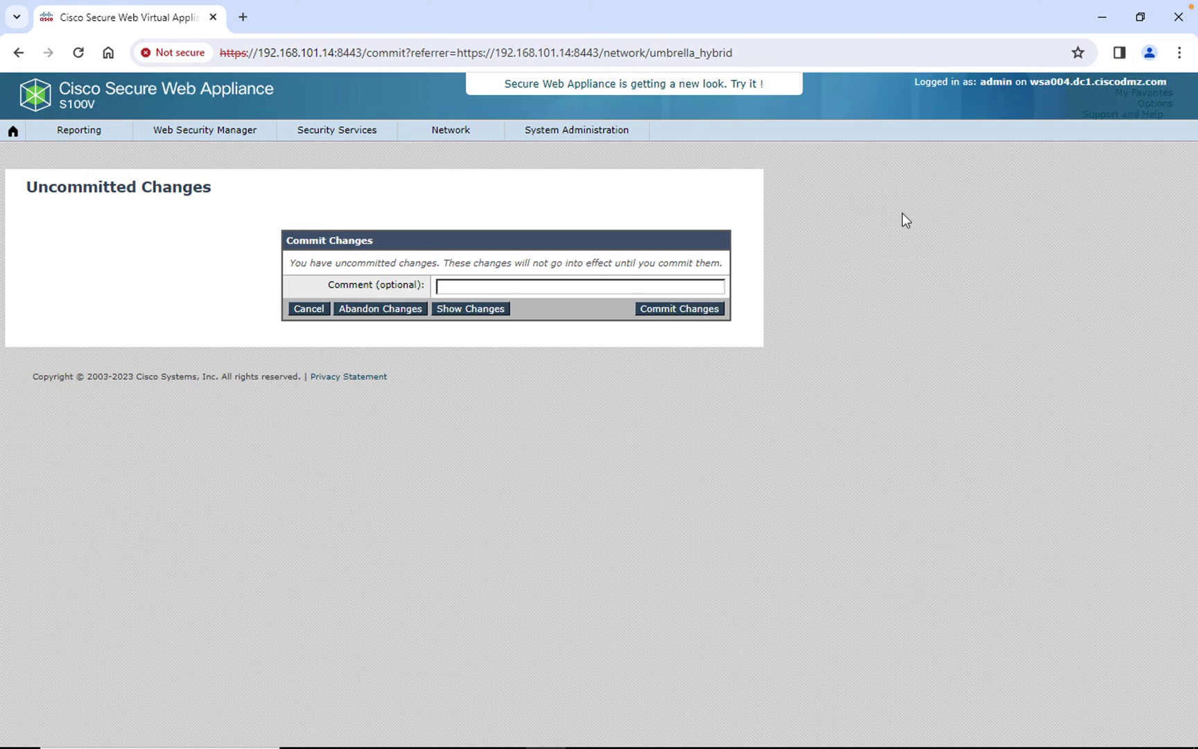
click(687, 309)
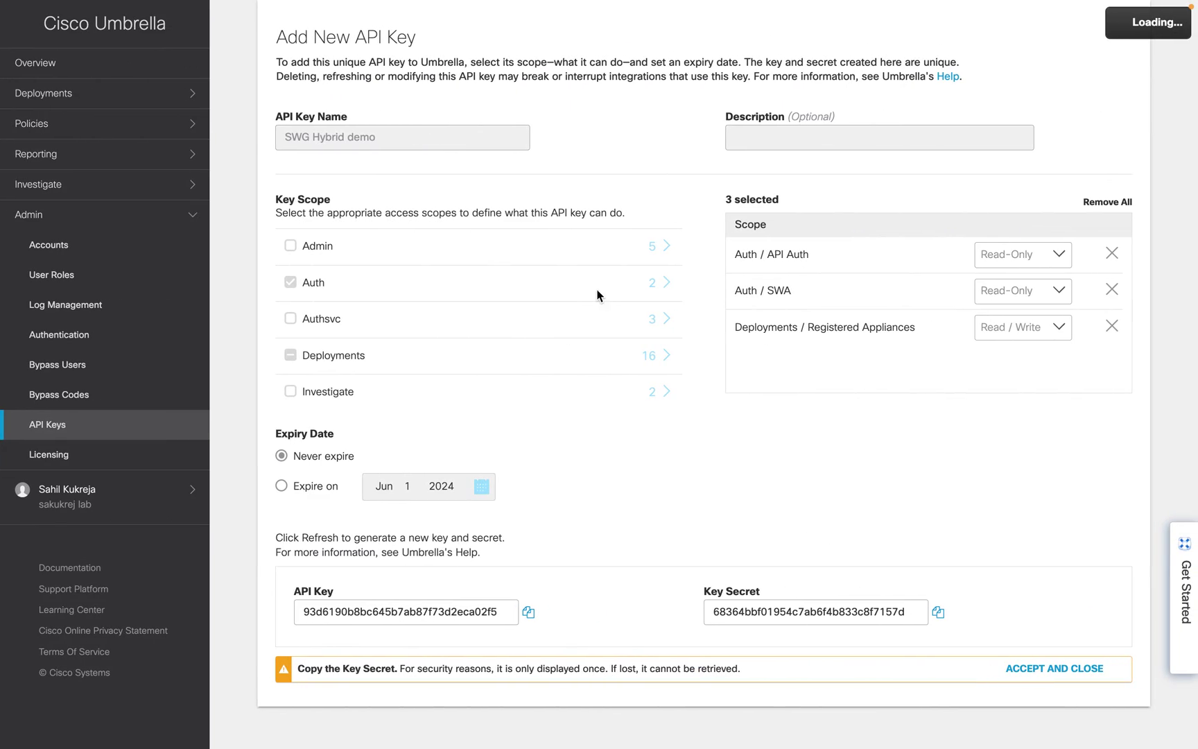
Check the wsa004.dc1.ciscodmz.com row in Registered Appliances: name, serial number and Policy Push
click(126, 93)
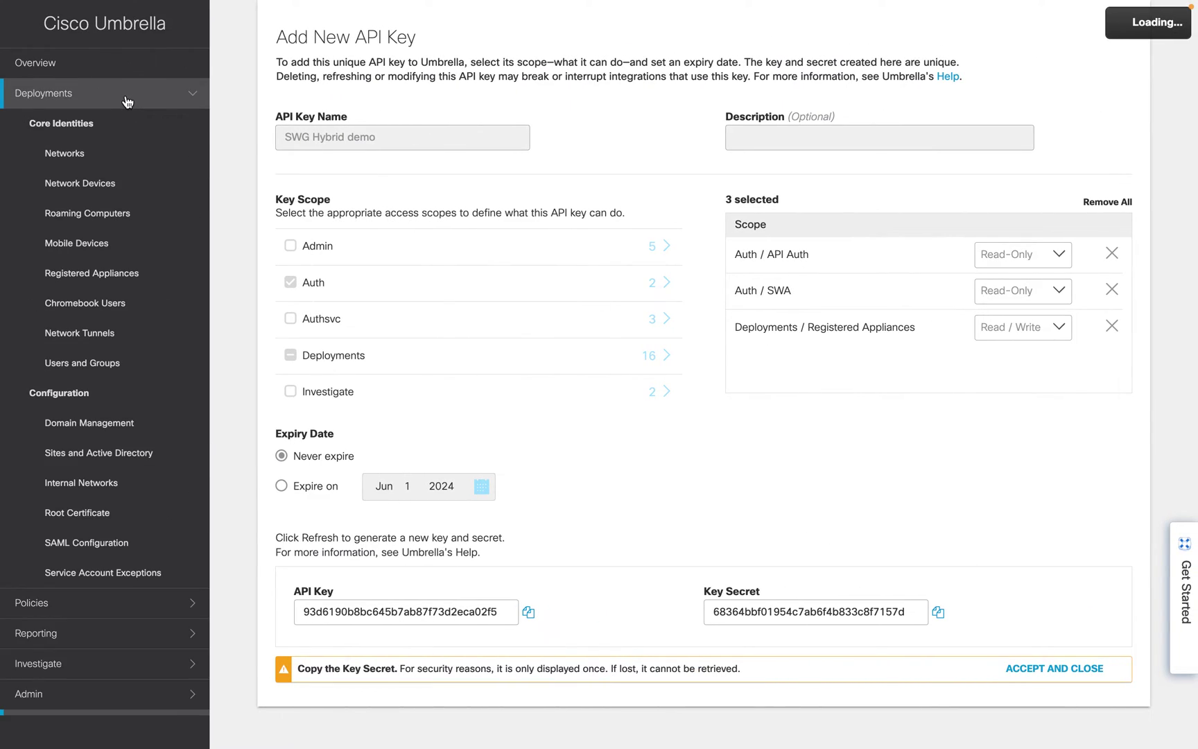
click(109, 277)
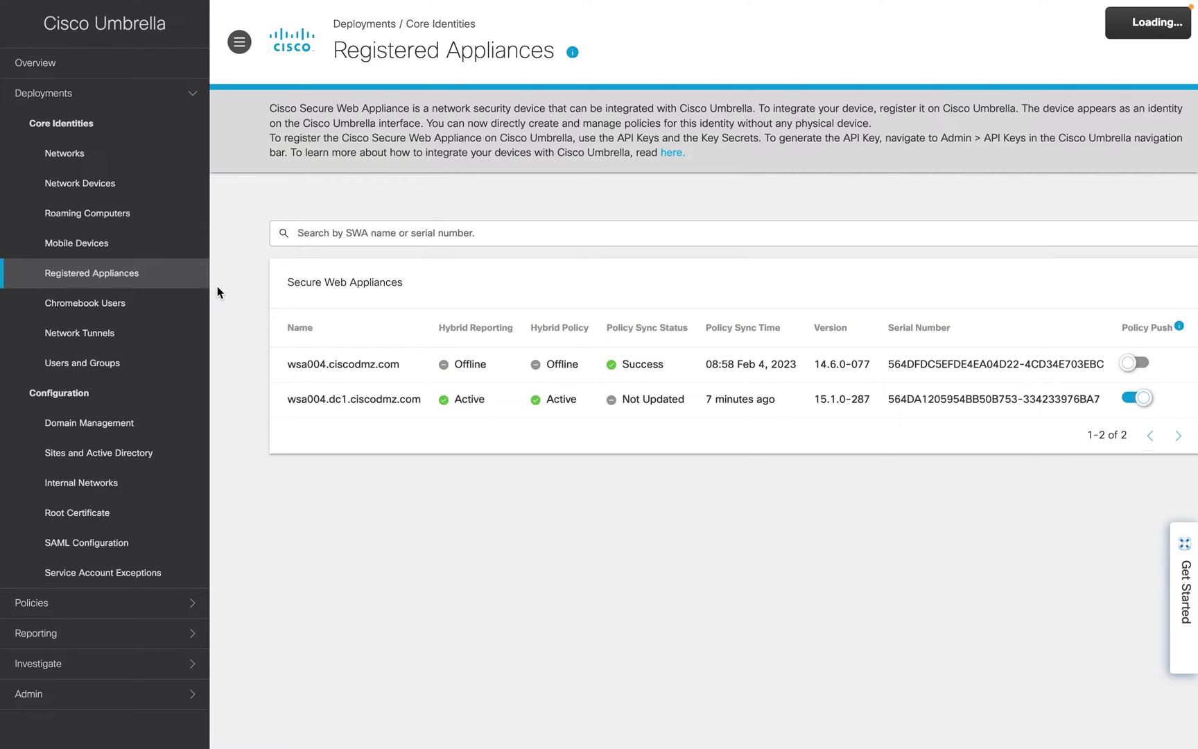
drag(284, 398, 427, 400)
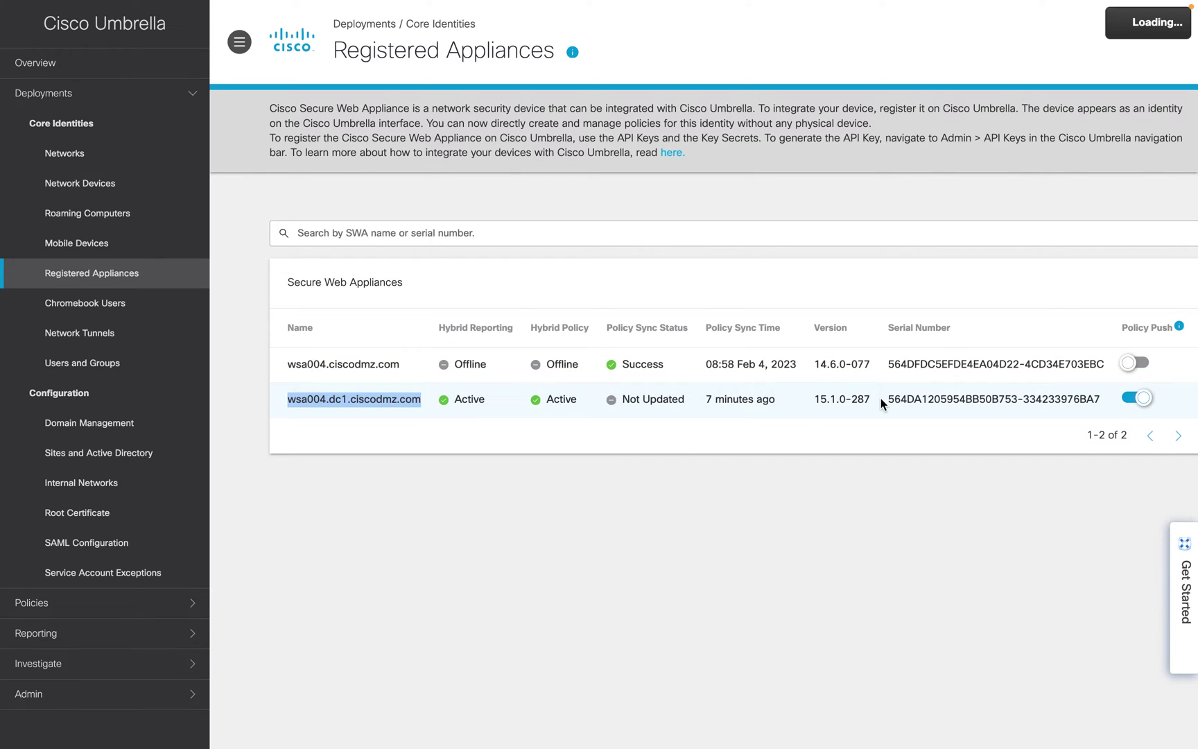
drag(889, 402, 1100, 398)
drag(1120, 327, 1175, 328)
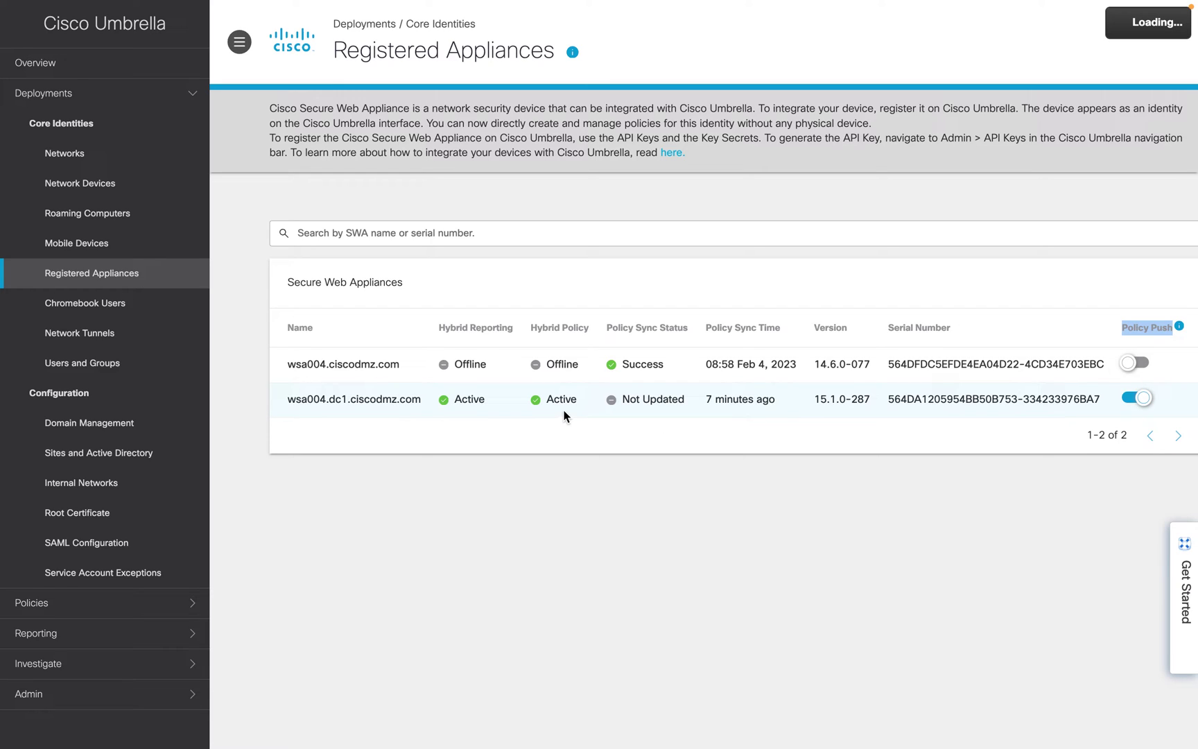
click(105, 97)
Add a Web Policy ruleset and name it 'SWA Authenticate users'
click(76, 190)
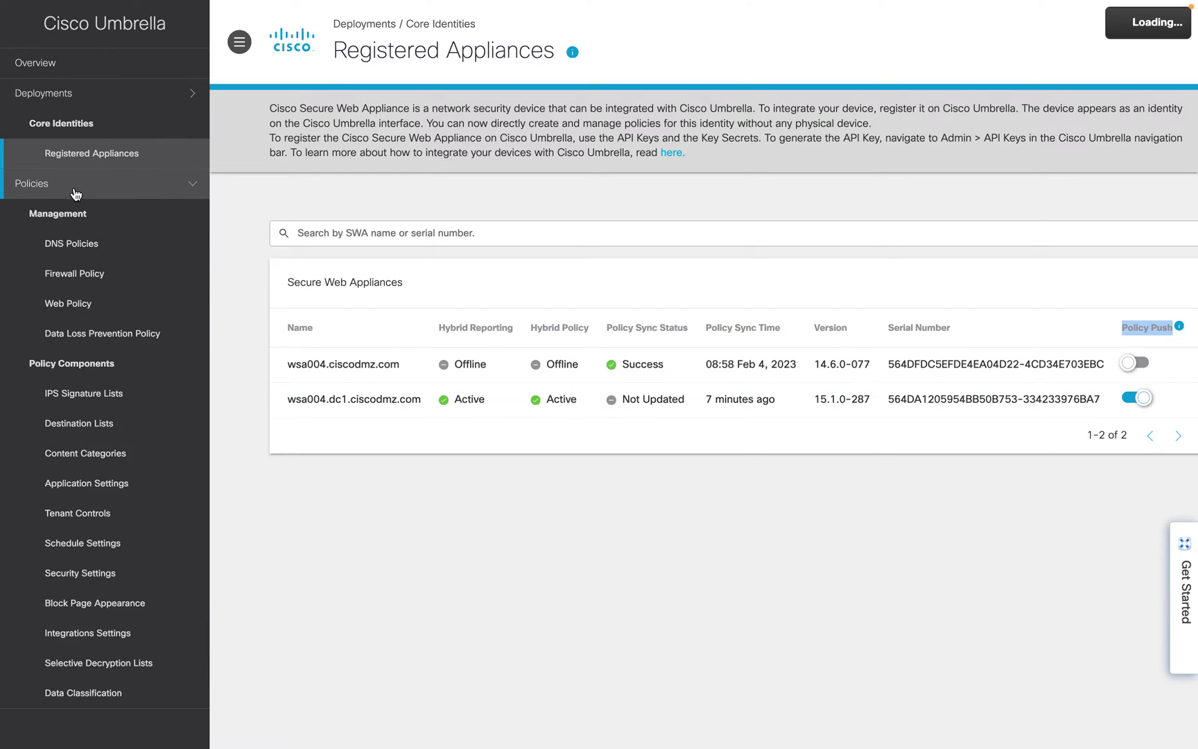
click(90, 302)
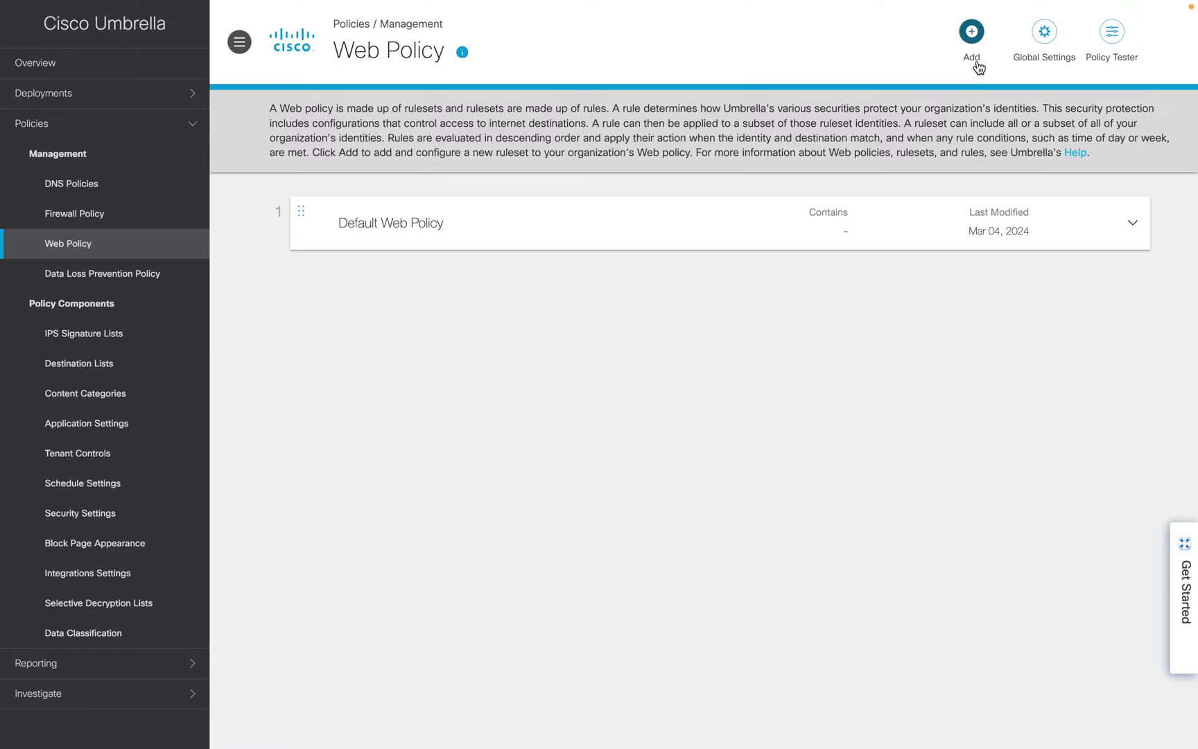
click(972, 33)
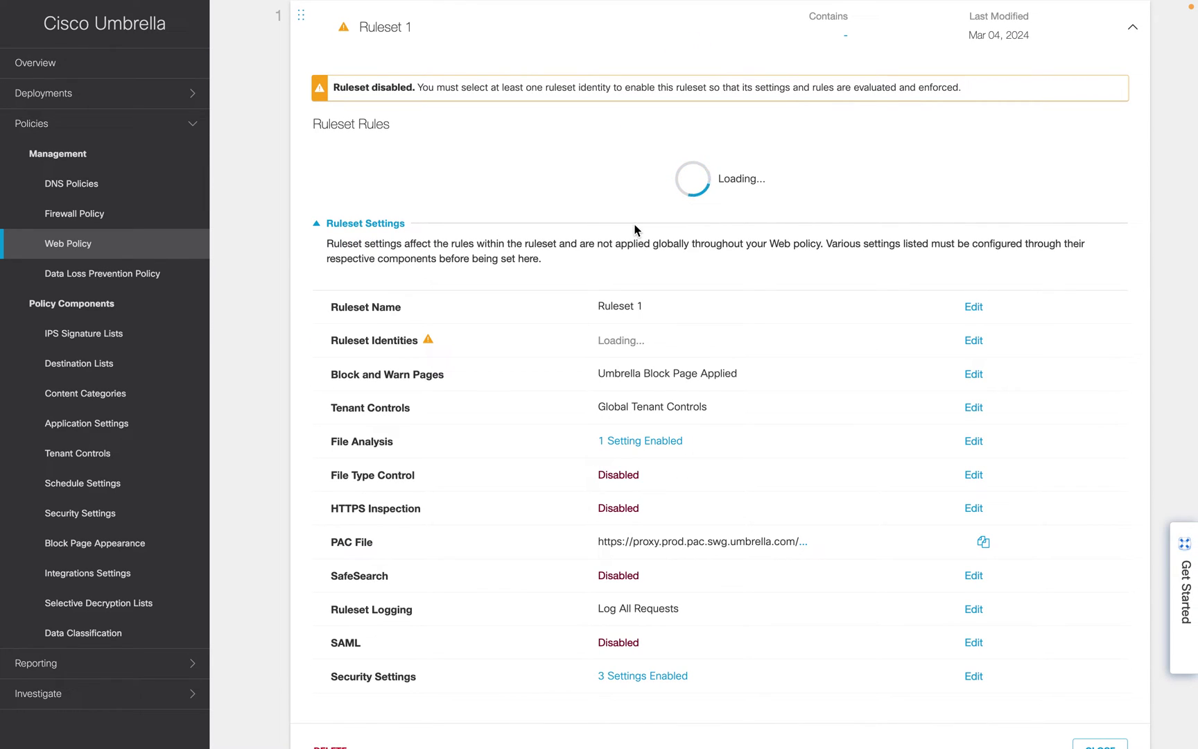
click(974, 344)
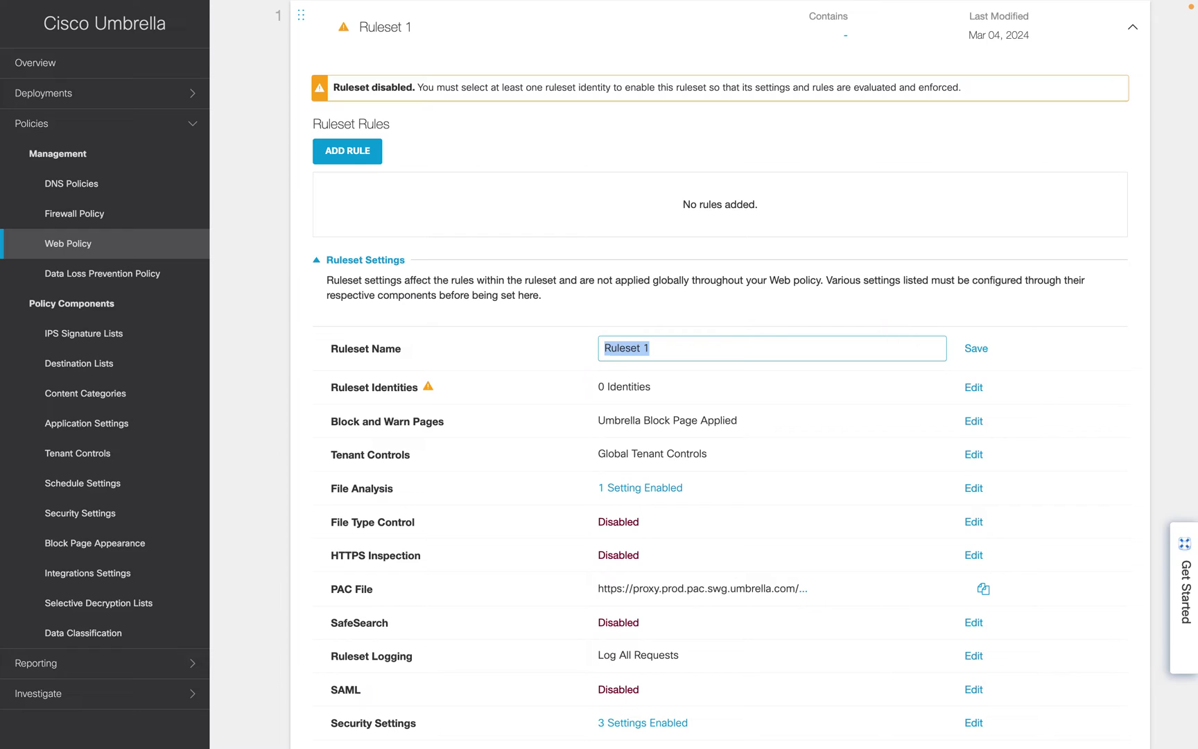
text(SWA)
text(Authenticate users)
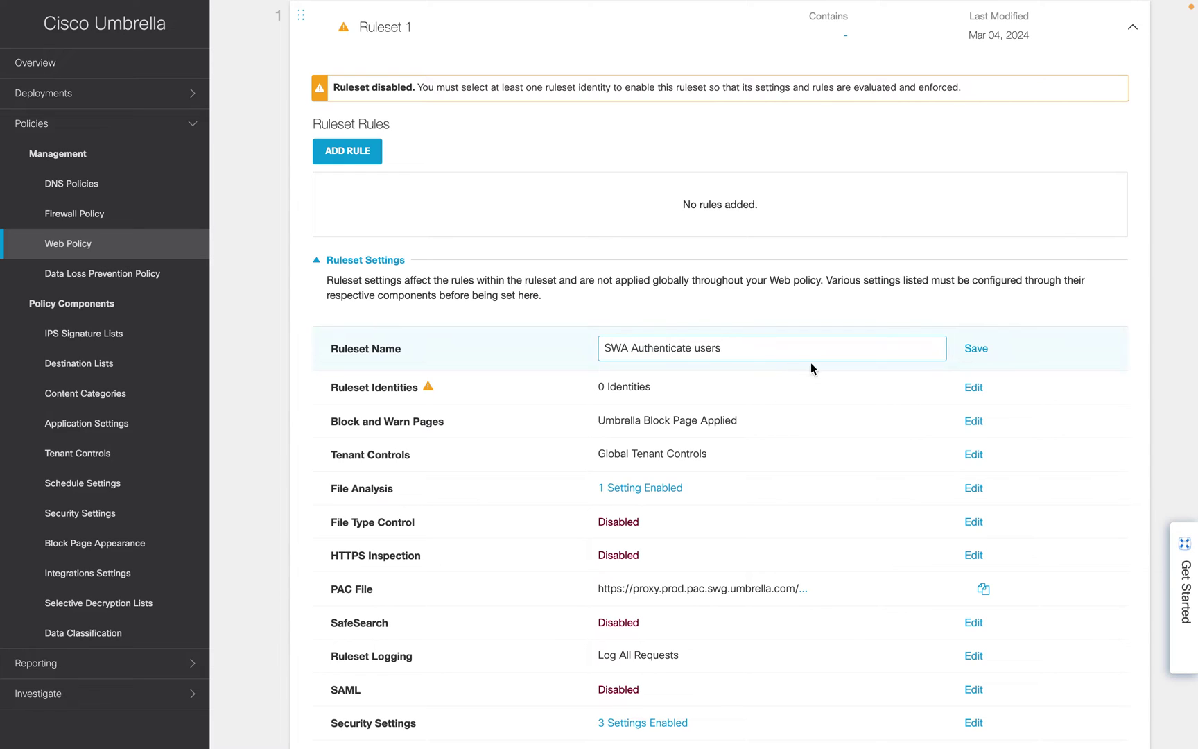
click(976, 348)
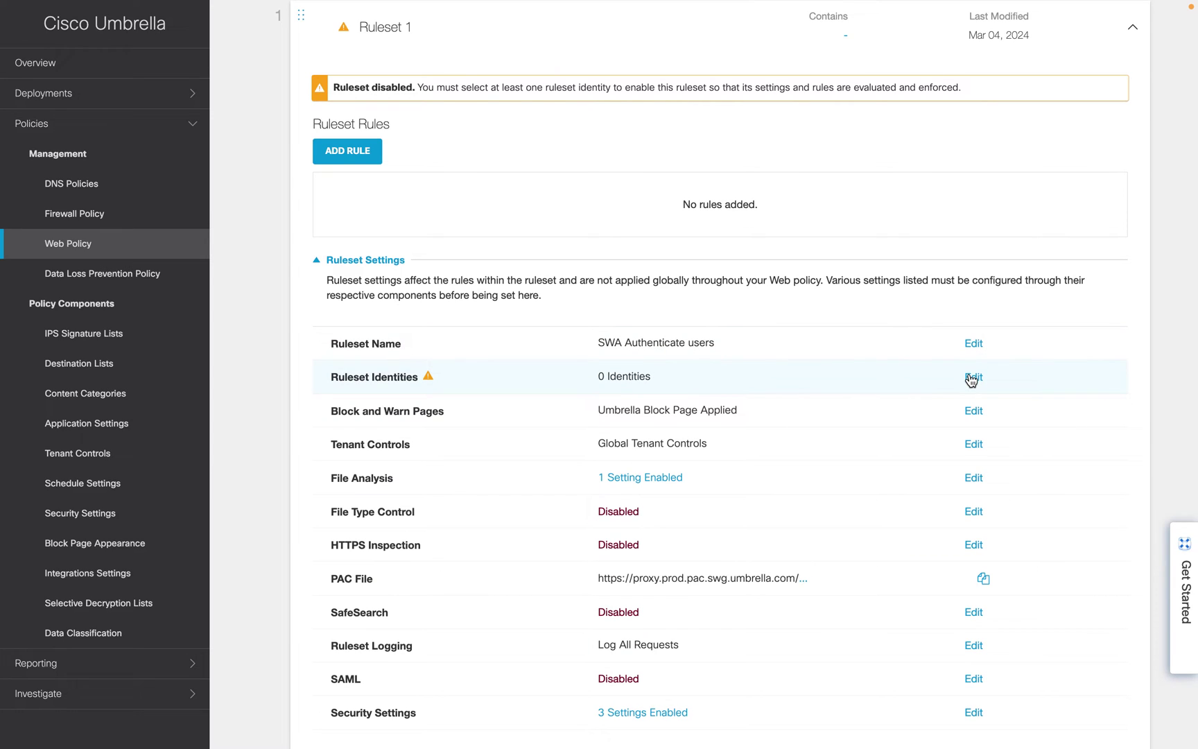
click(973, 378)
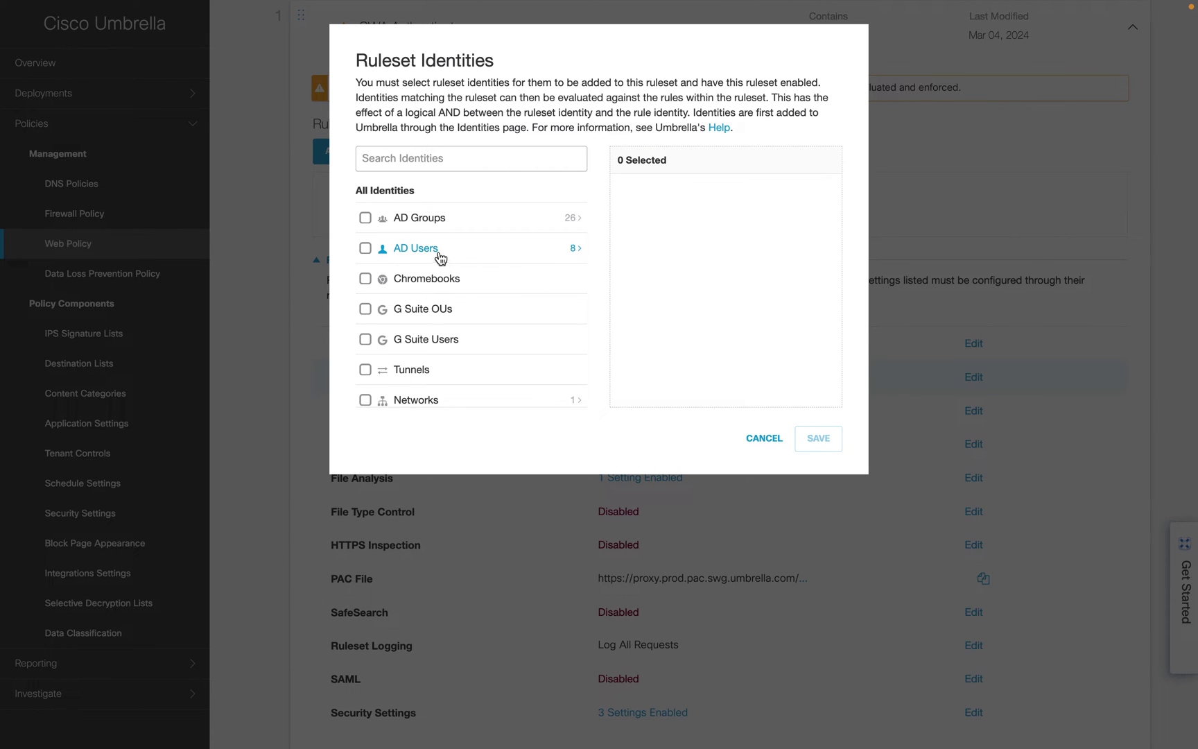
Assign all AD Users as the ruleset identities and save
click(366, 248)
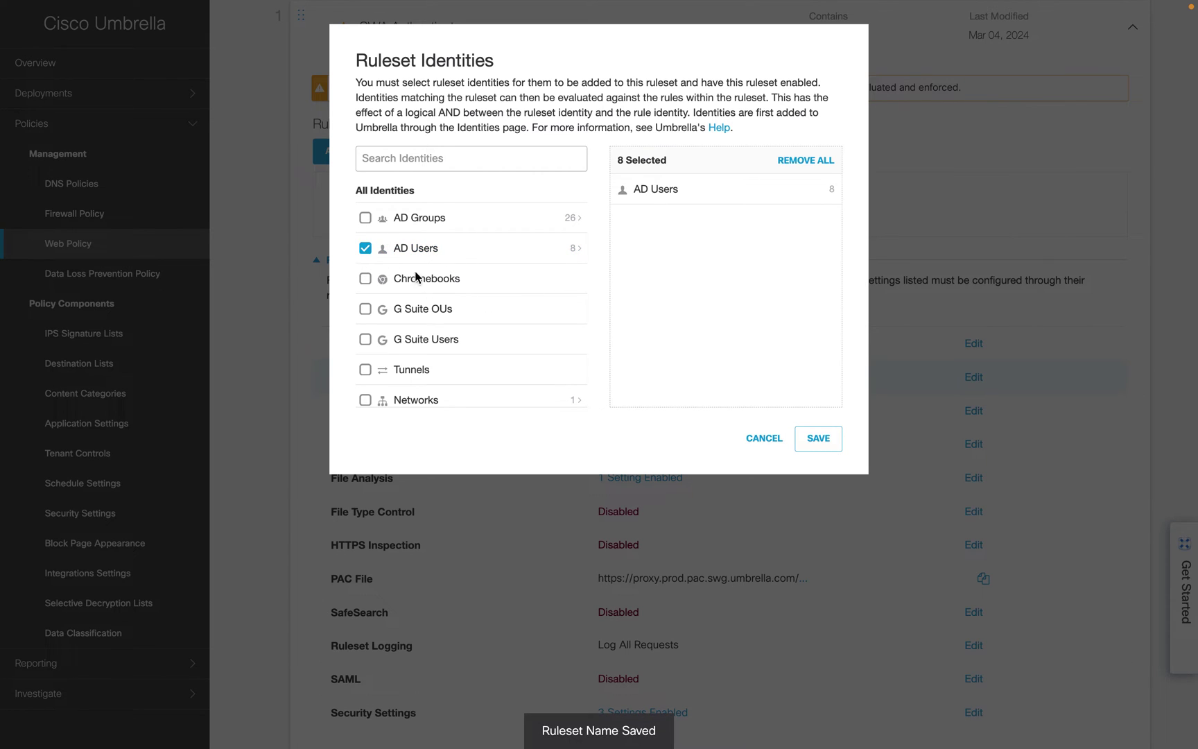
click(815, 438)
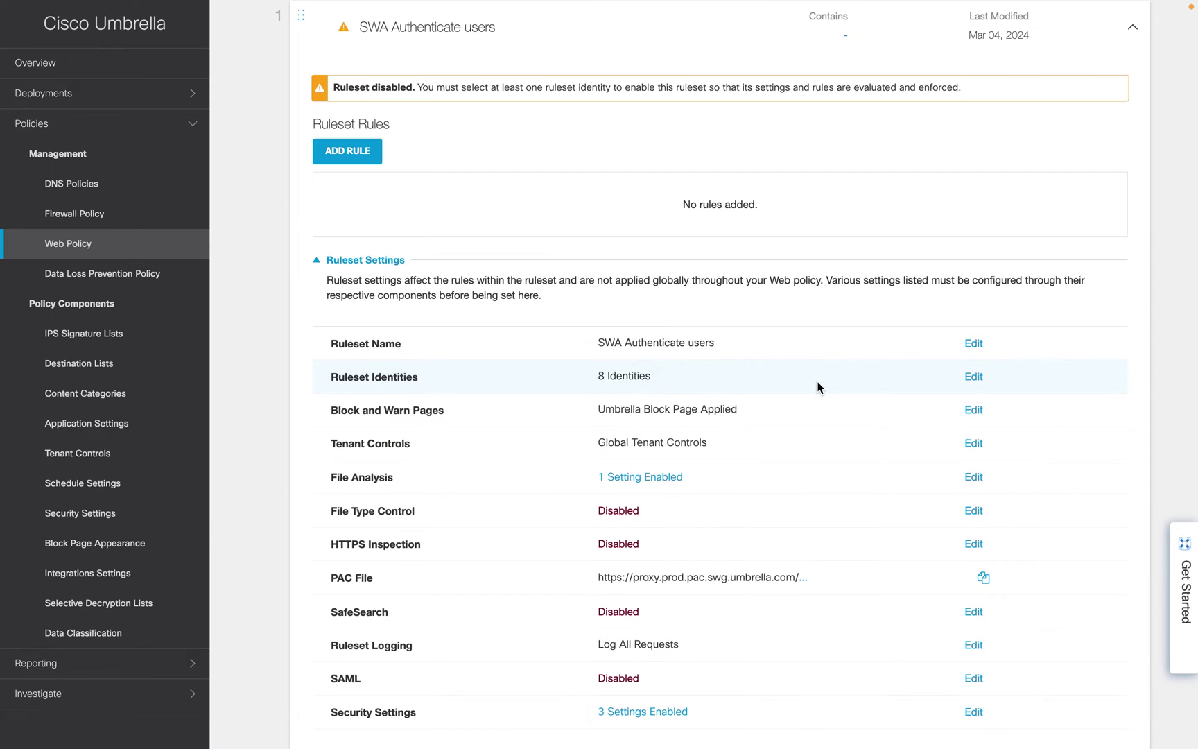
Enable HTTPS Inspection for the ruleset using the Passthrough List as the selective decryption list
click(976, 544)
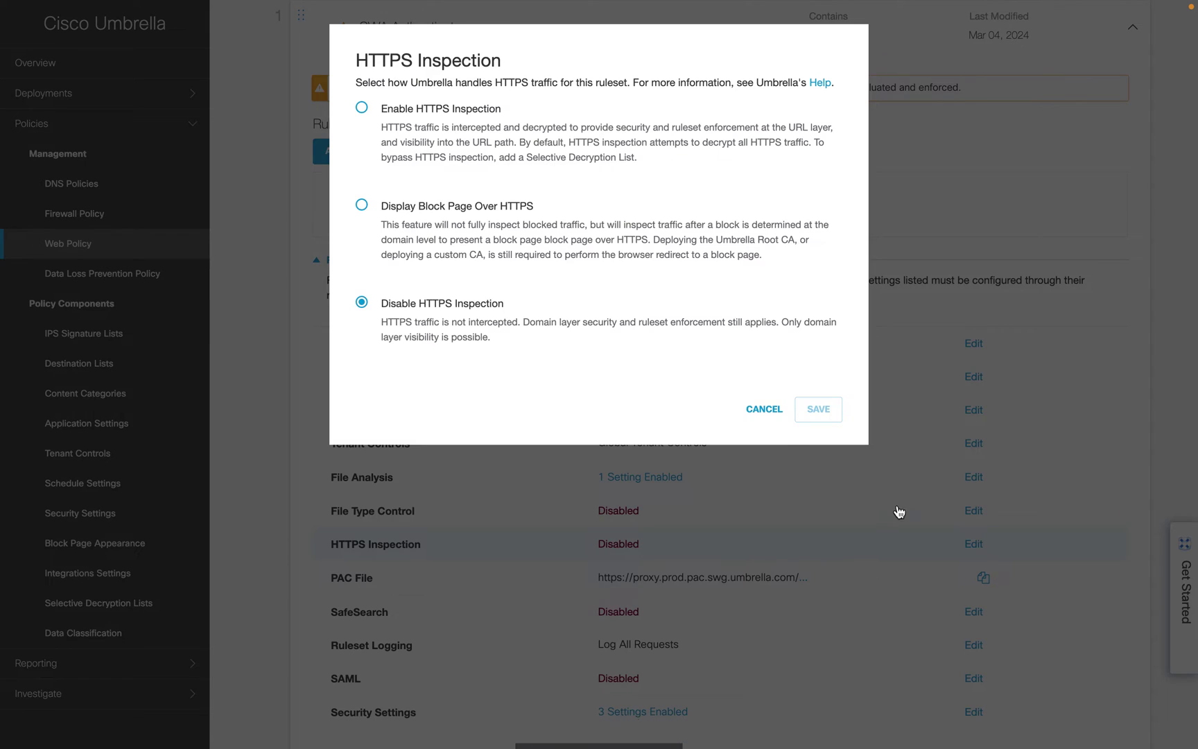
click(442, 113)
click(514, 198)
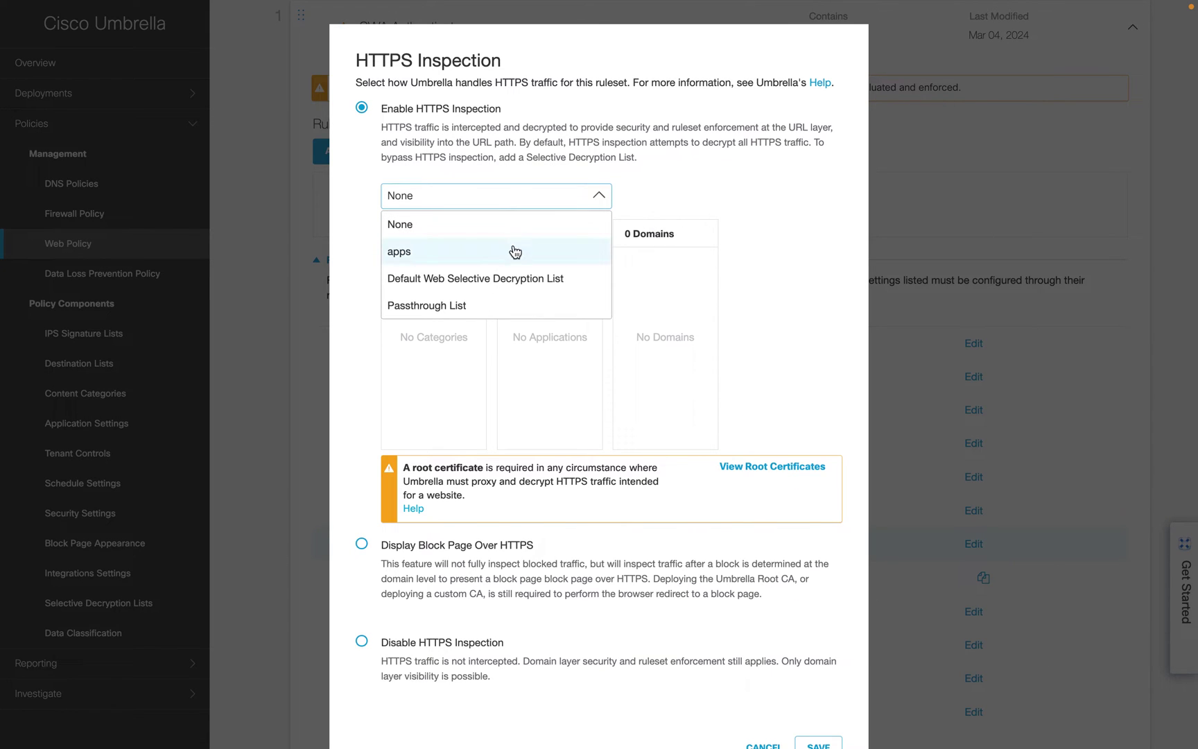
click(493, 307)
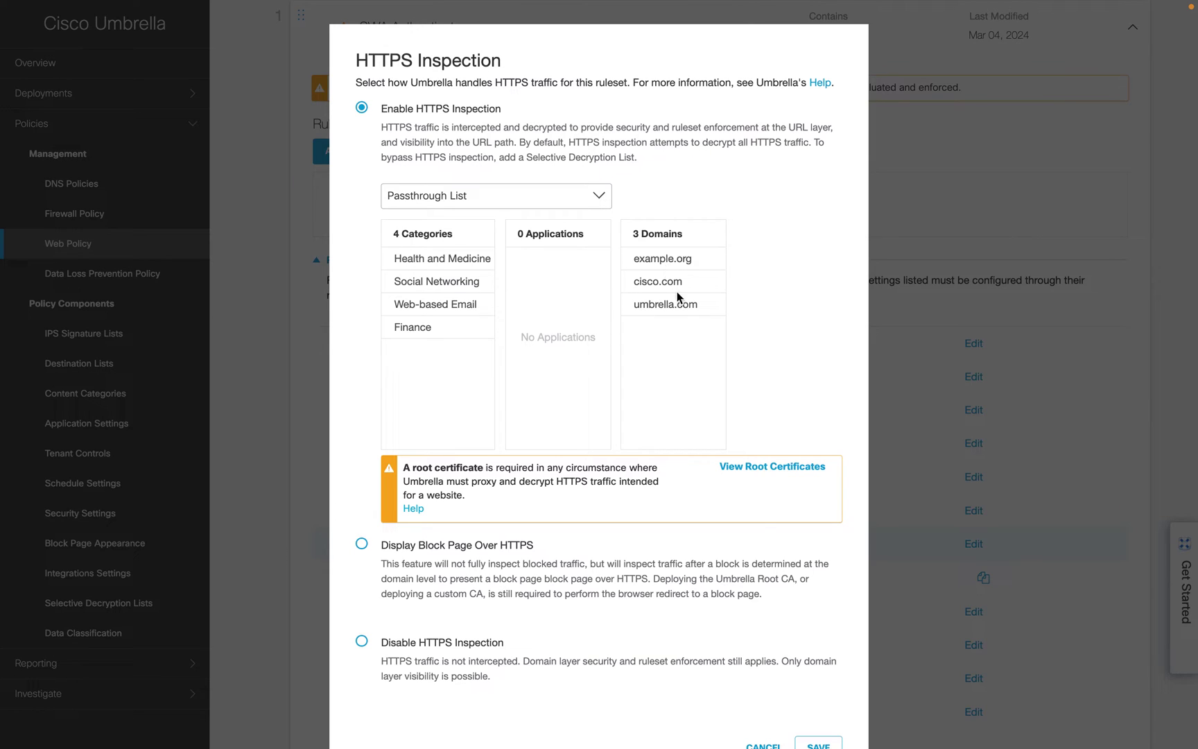
click(819, 743)
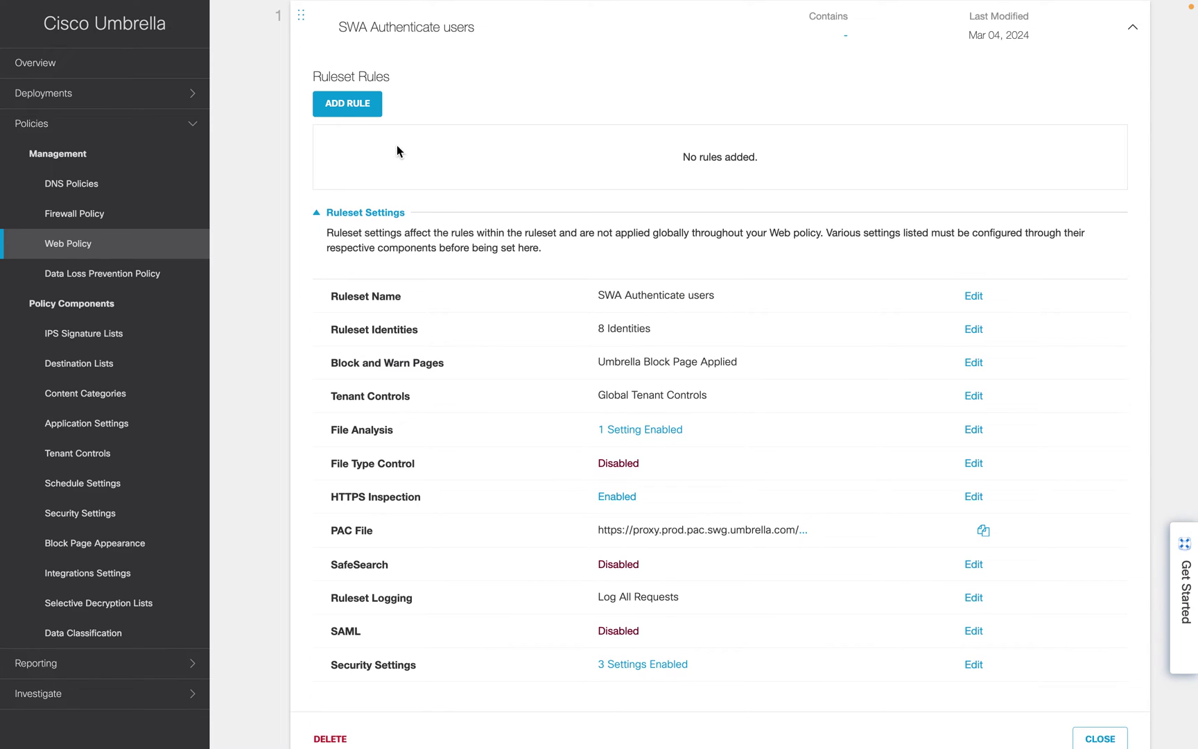
Add a rule named 'Social networking sites' applied to a single AD user
click(352, 106)
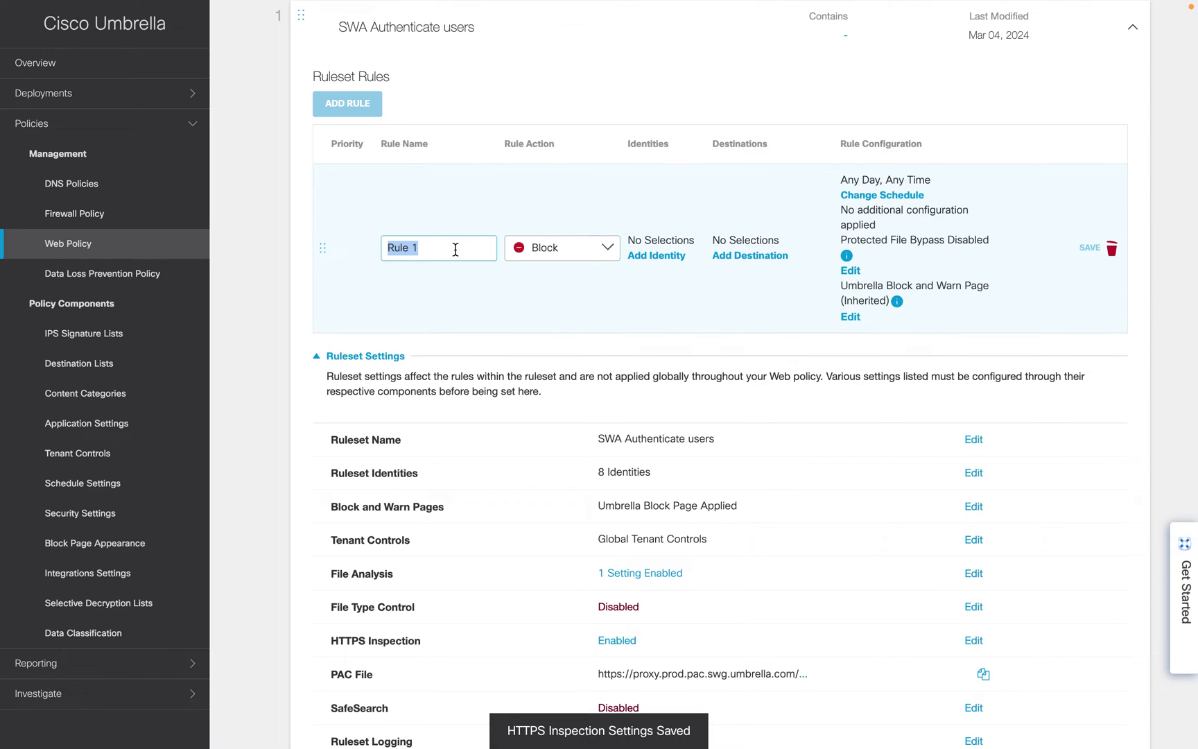
text(Social networking)
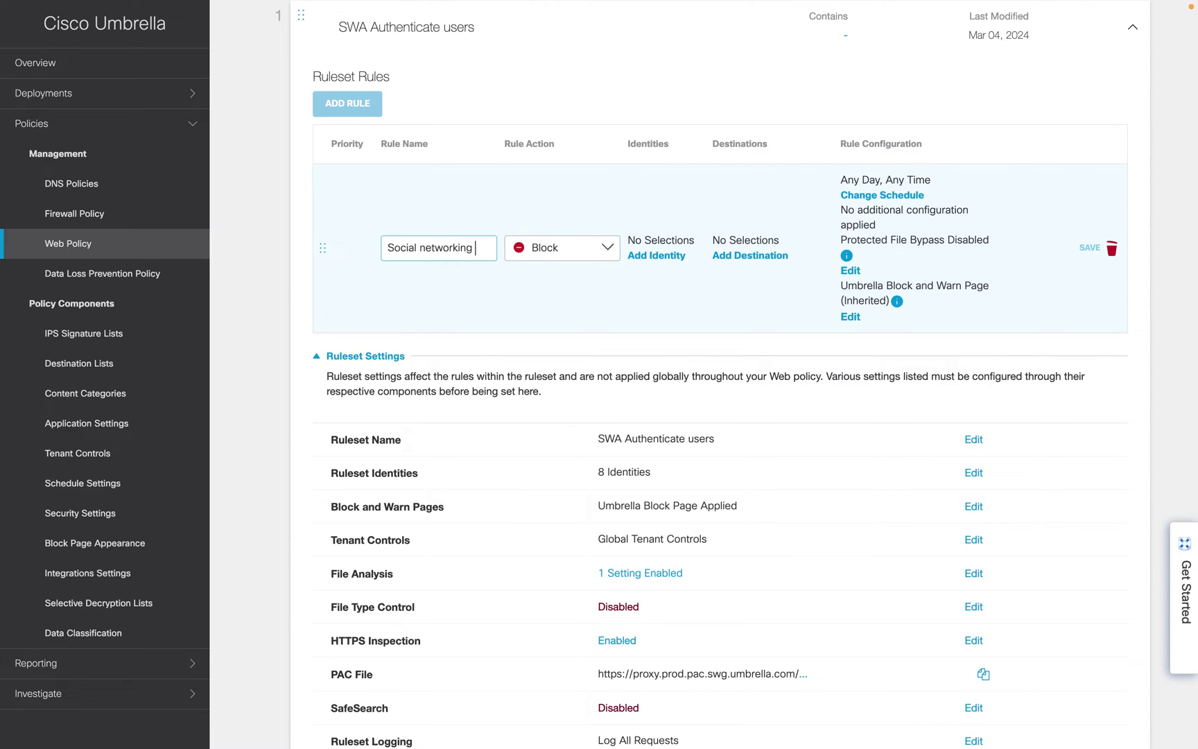
text( sites)
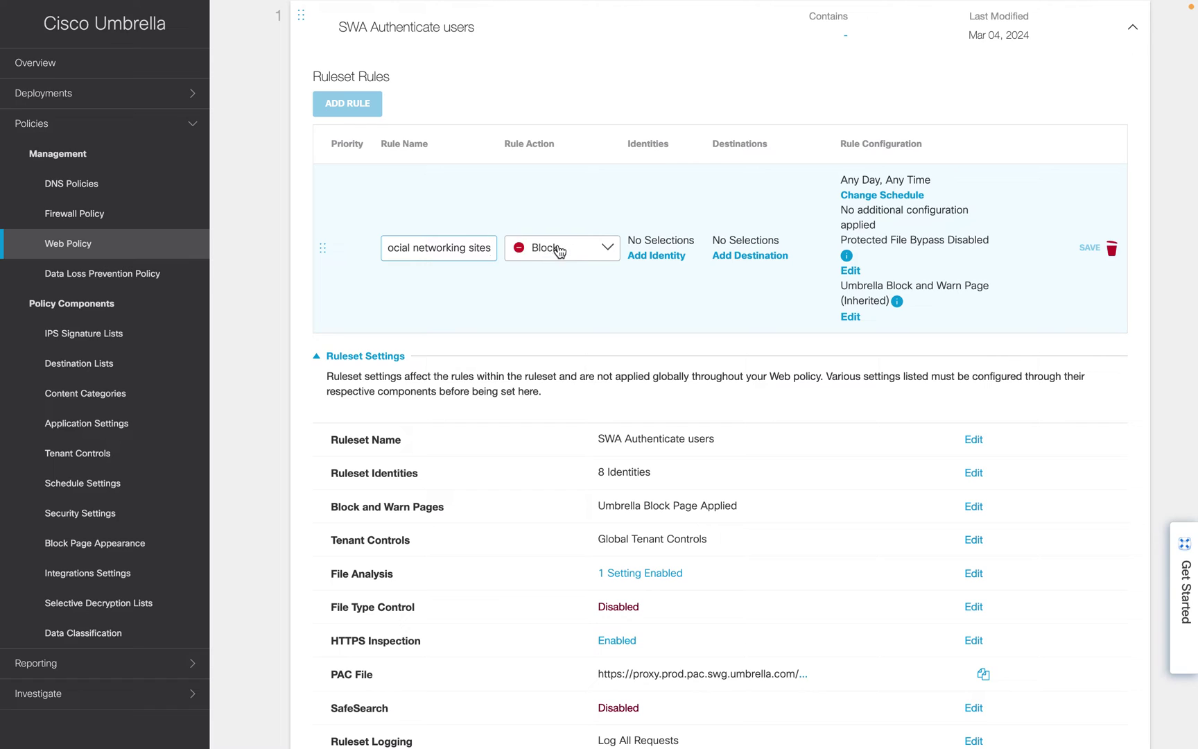
click(670, 255)
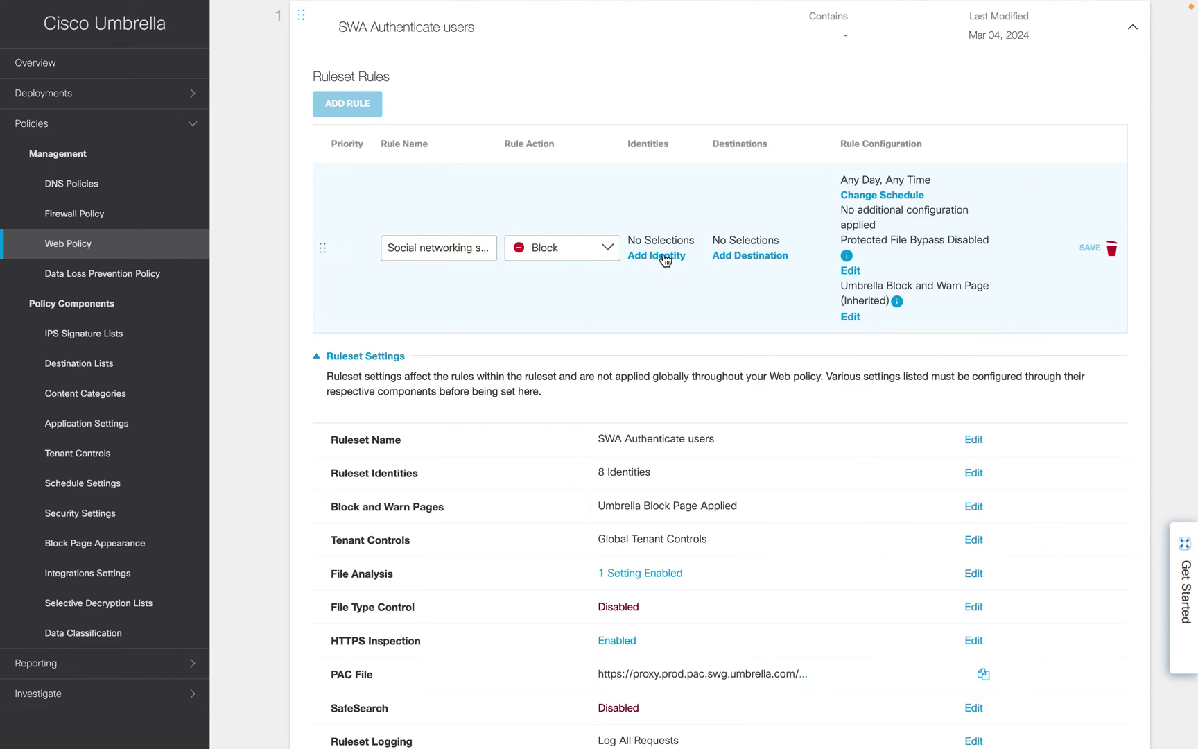
click(672, 258)
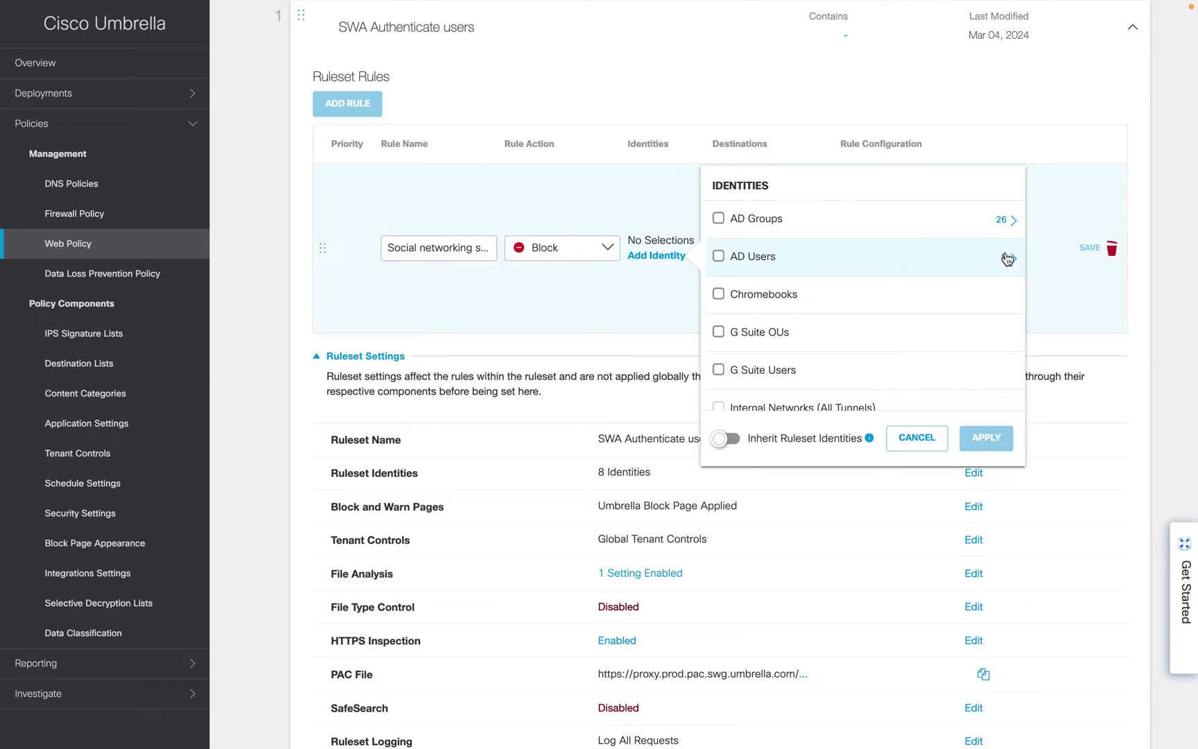
click(957, 259)
scroll(865, 300, down, 2)
scroll(865, 300, down, 2)
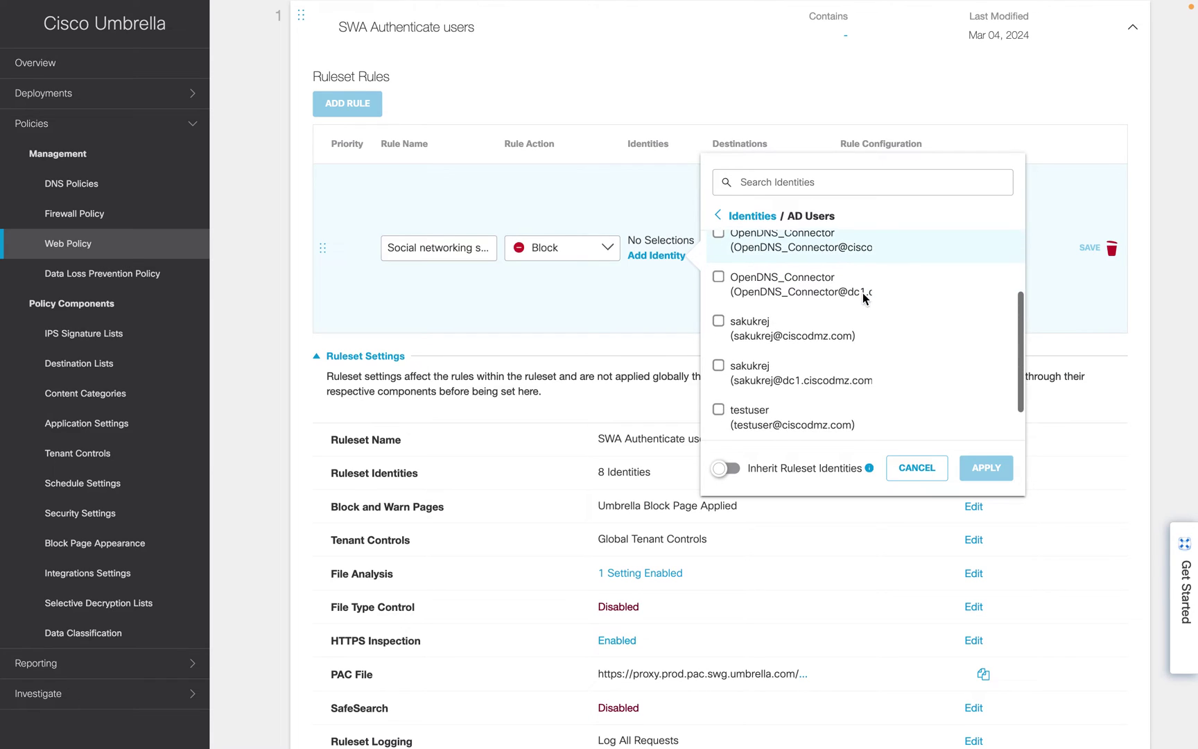
click(789, 331)
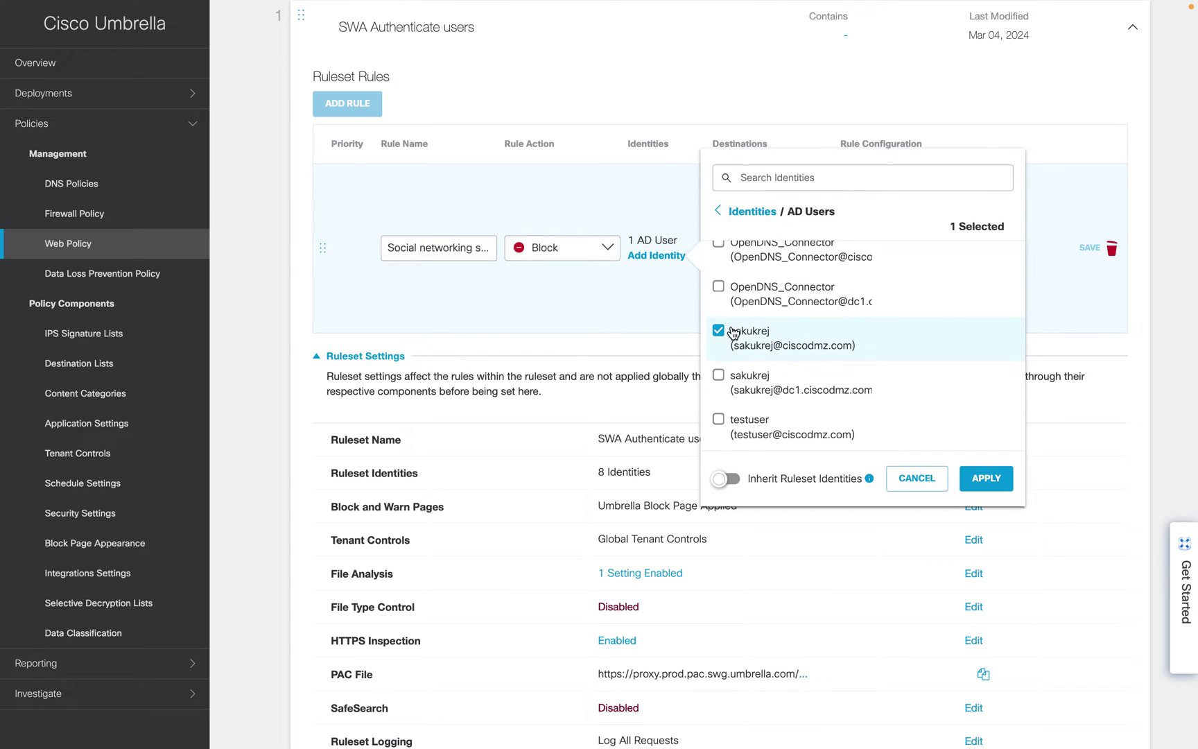
click(995, 486)
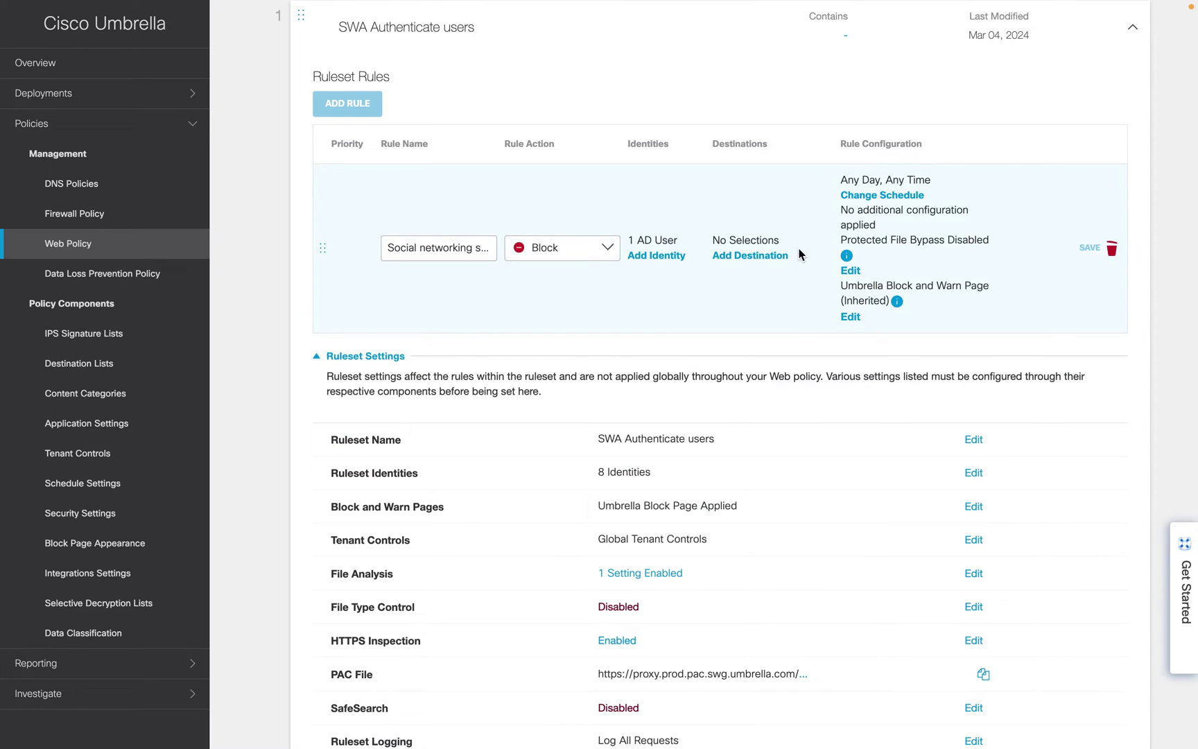
Block the Social Networking, Streaming Audio and Streaming Video categories in the rule, and save it
click(758, 259)
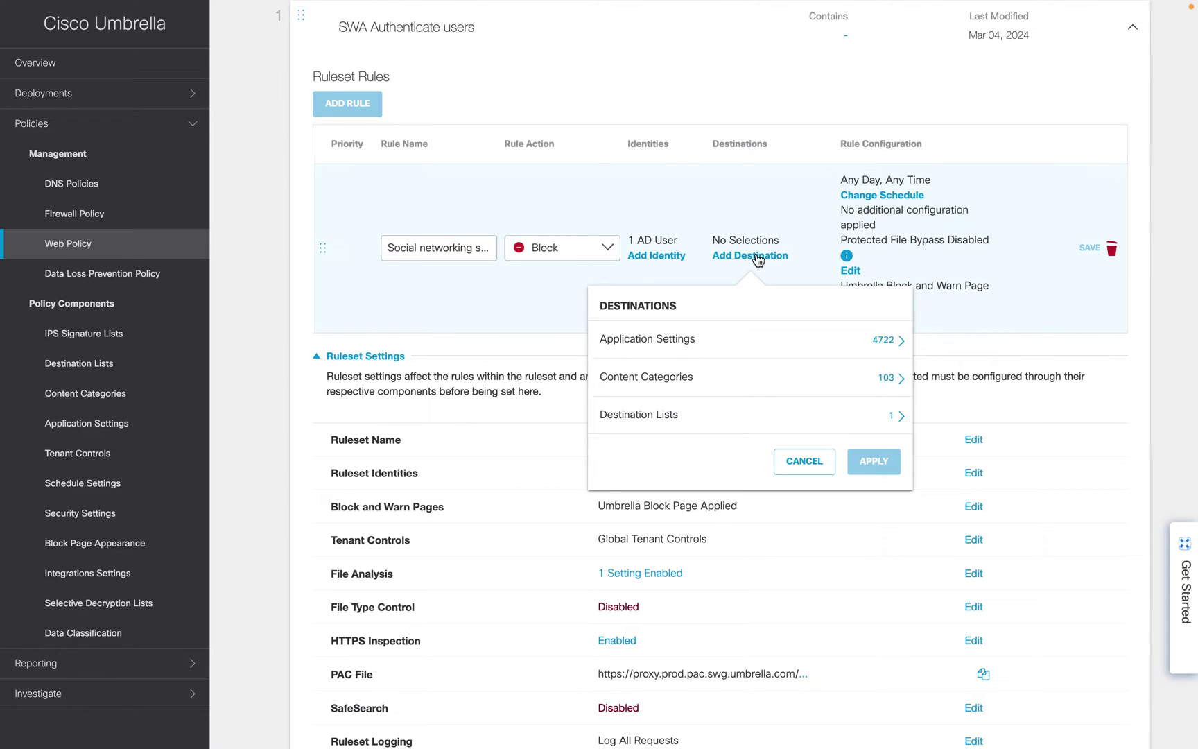
click(887, 380)
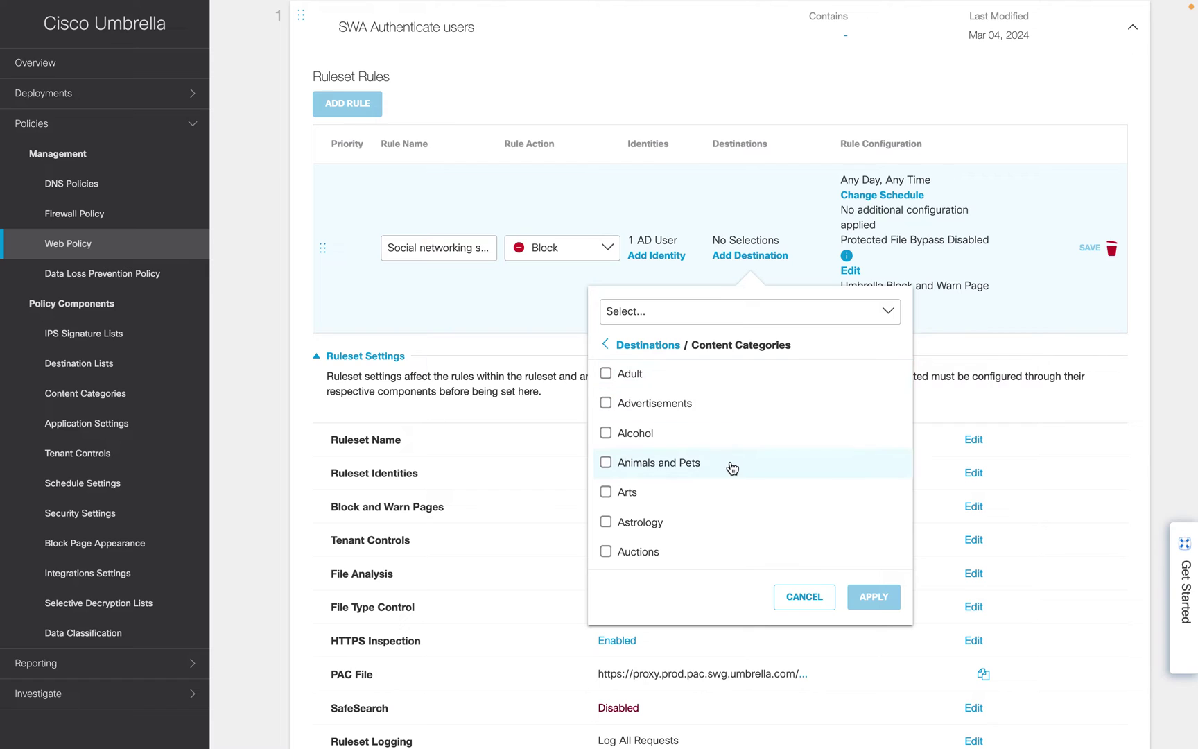
scroll(732, 468, down, 1)
scroll(733, 468, down, 10)
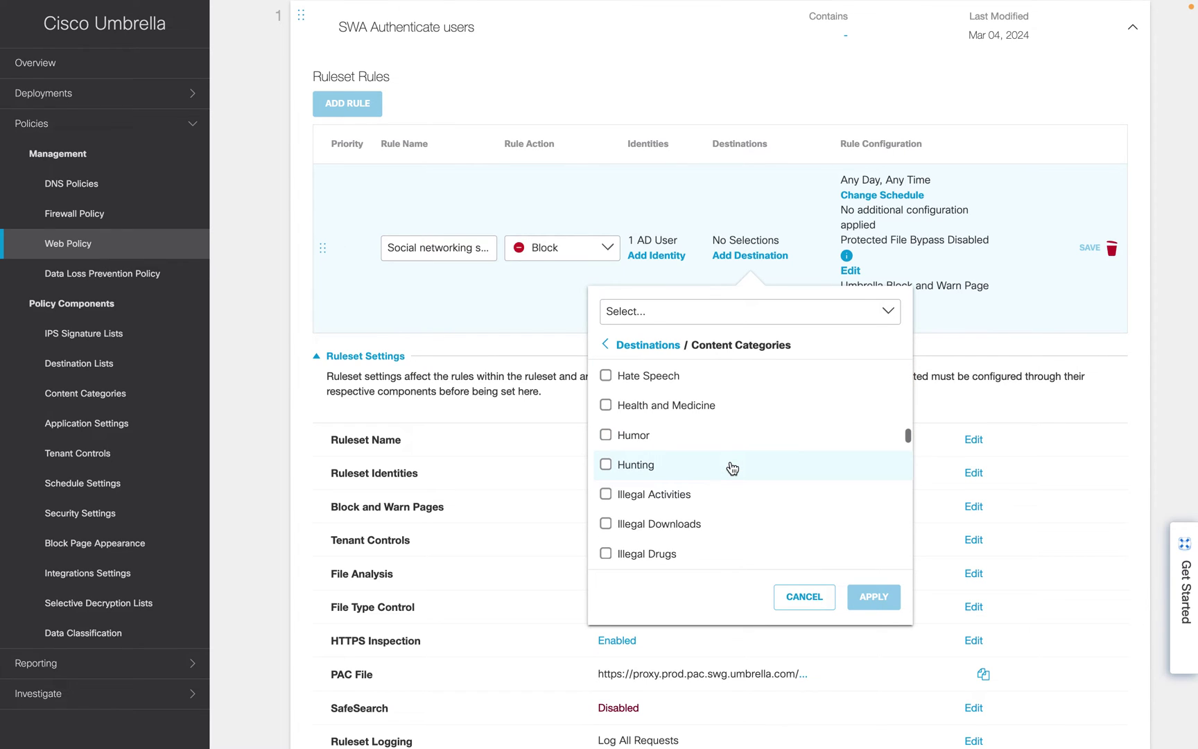
scroll(733, 468, down, 12)
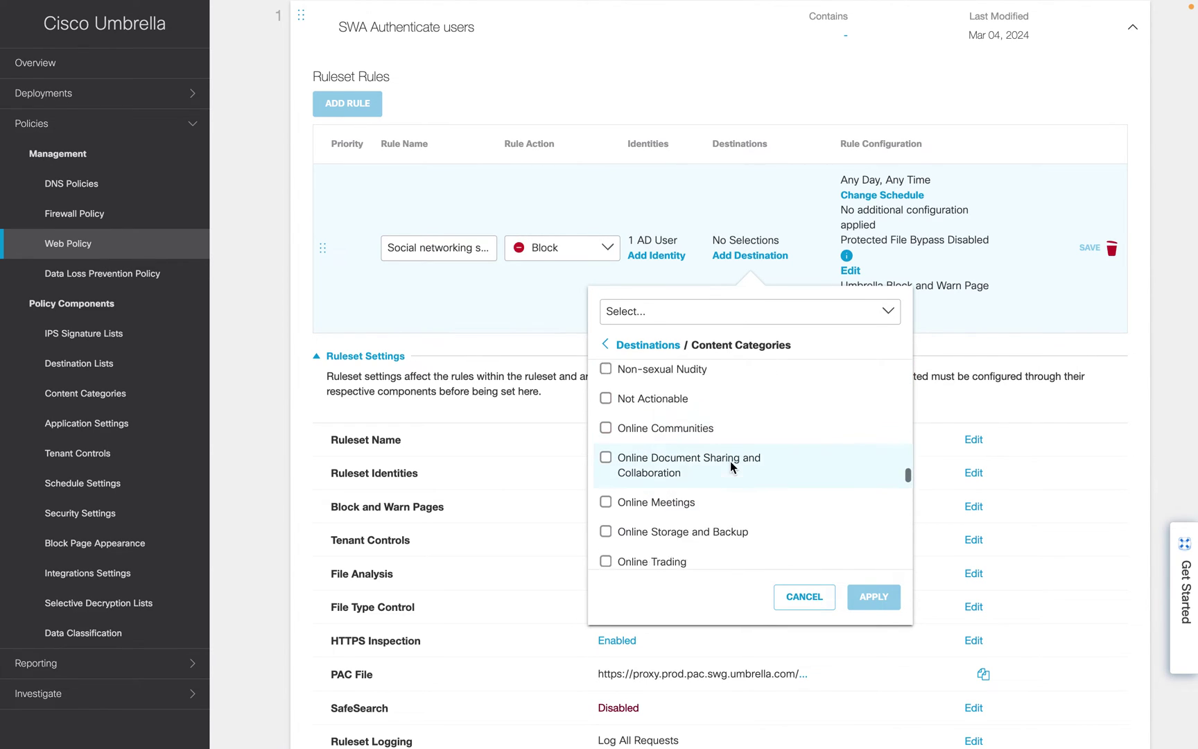
scroll(732, 468, down, 10)
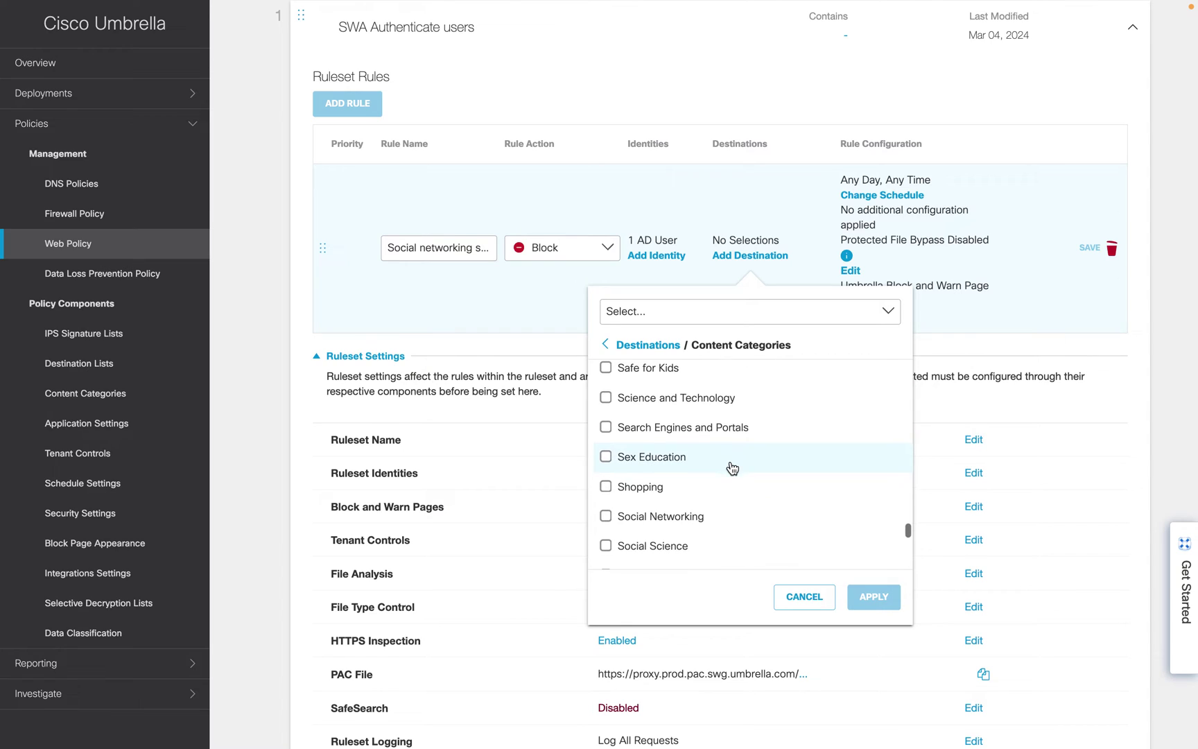
scroll(717, 444, down, 1)
click(687, 491)
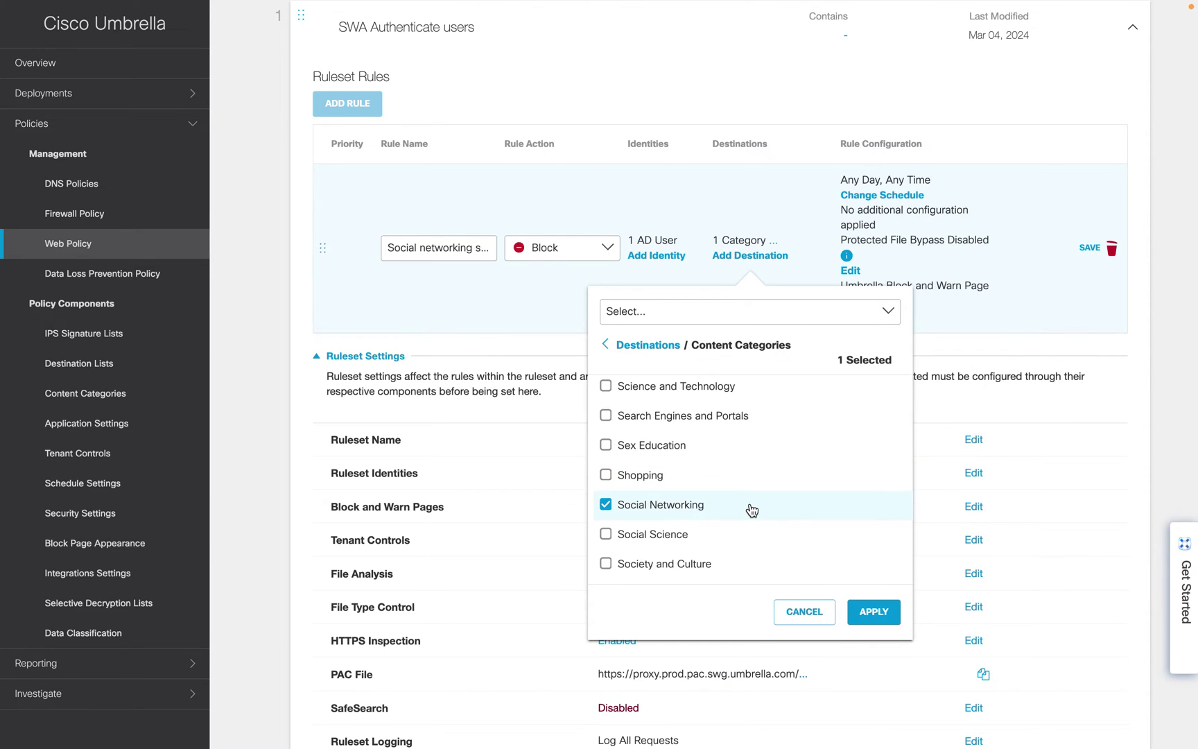
scroll(752, 510, down, 3)
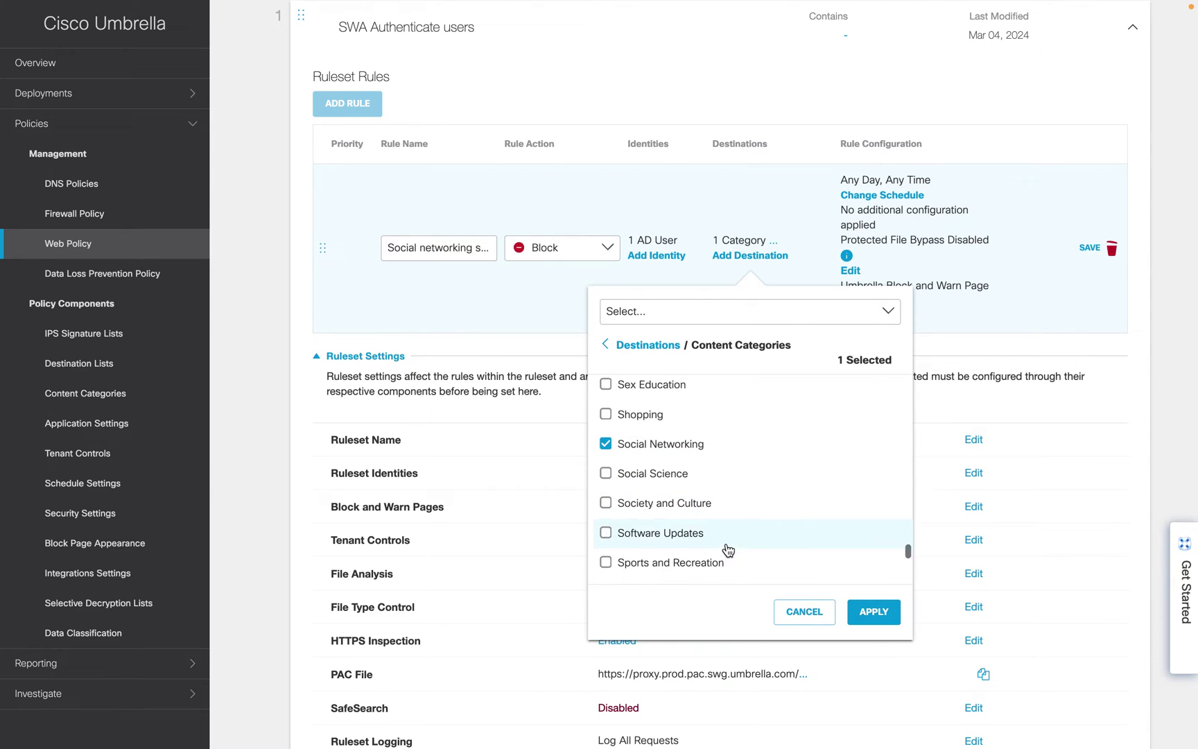
scroll(707, 551, down, 1)
scroll(696, 552, down, 1)
click(687, 525)
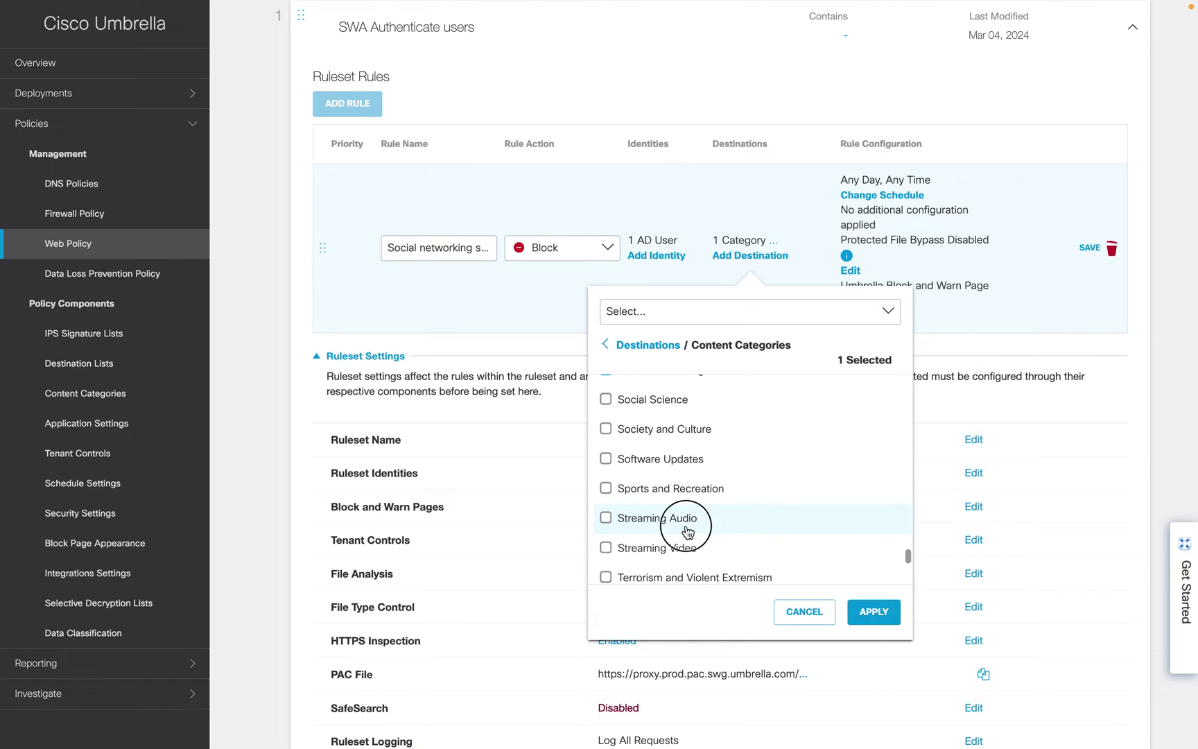
click(689, 559)
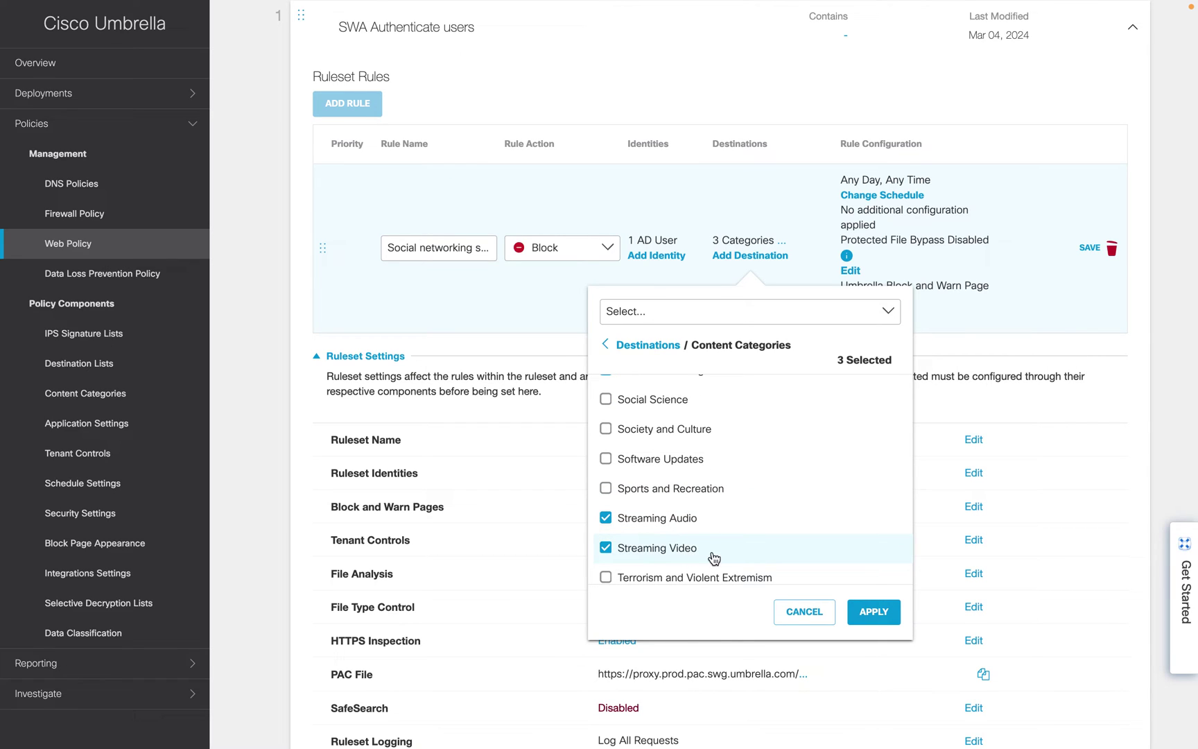
click(873, 609)
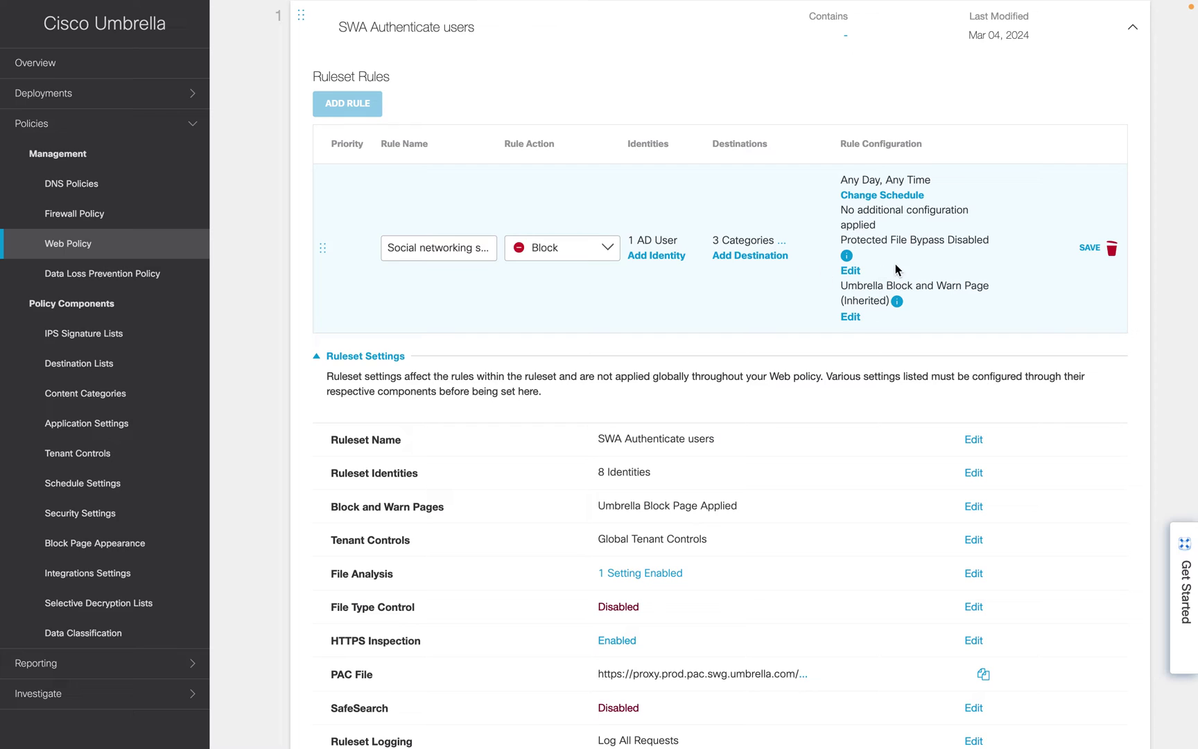
click(1079, 247)
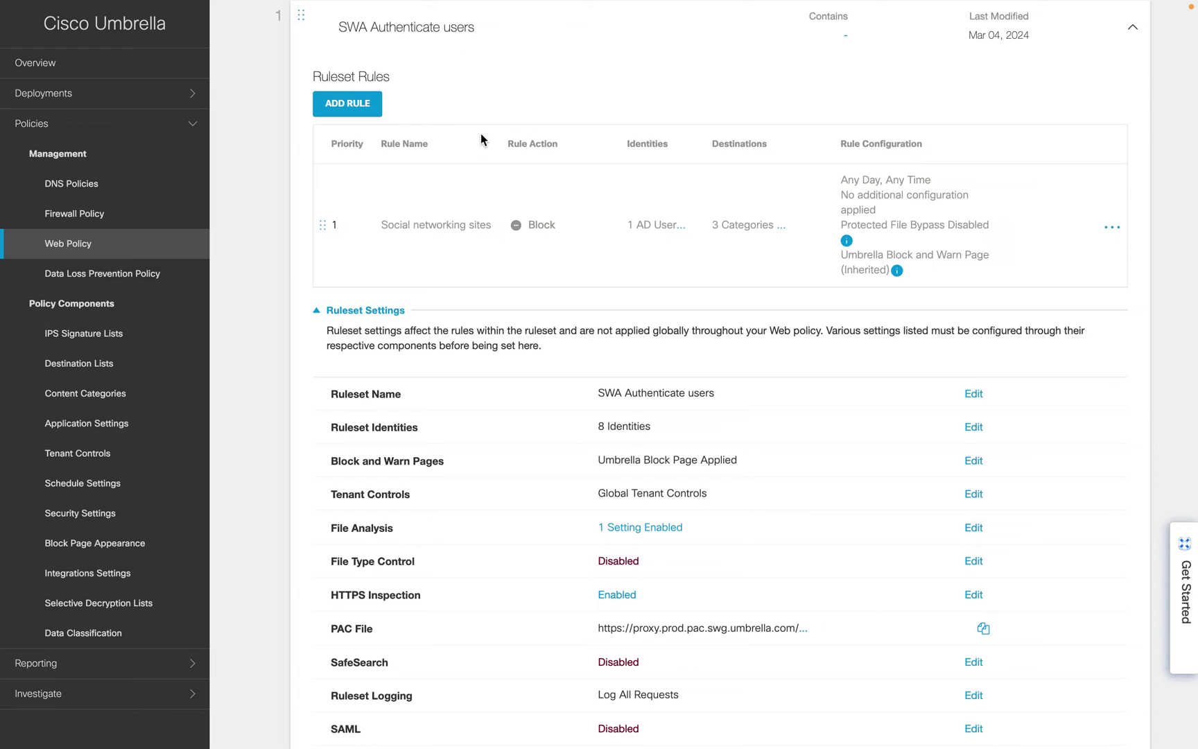
click(346, 104)
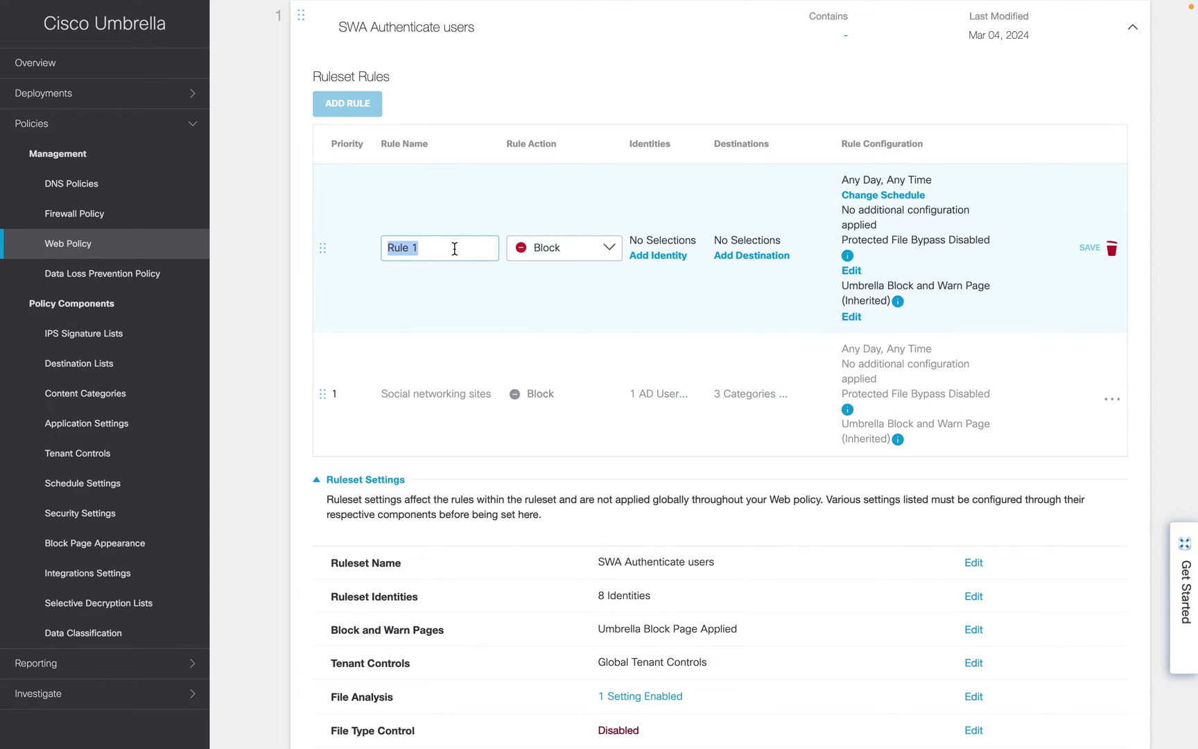
Set the new rule to Warn, name it 'NEws', and apply it to one AD user
click(559, 253)
click(554, 369)
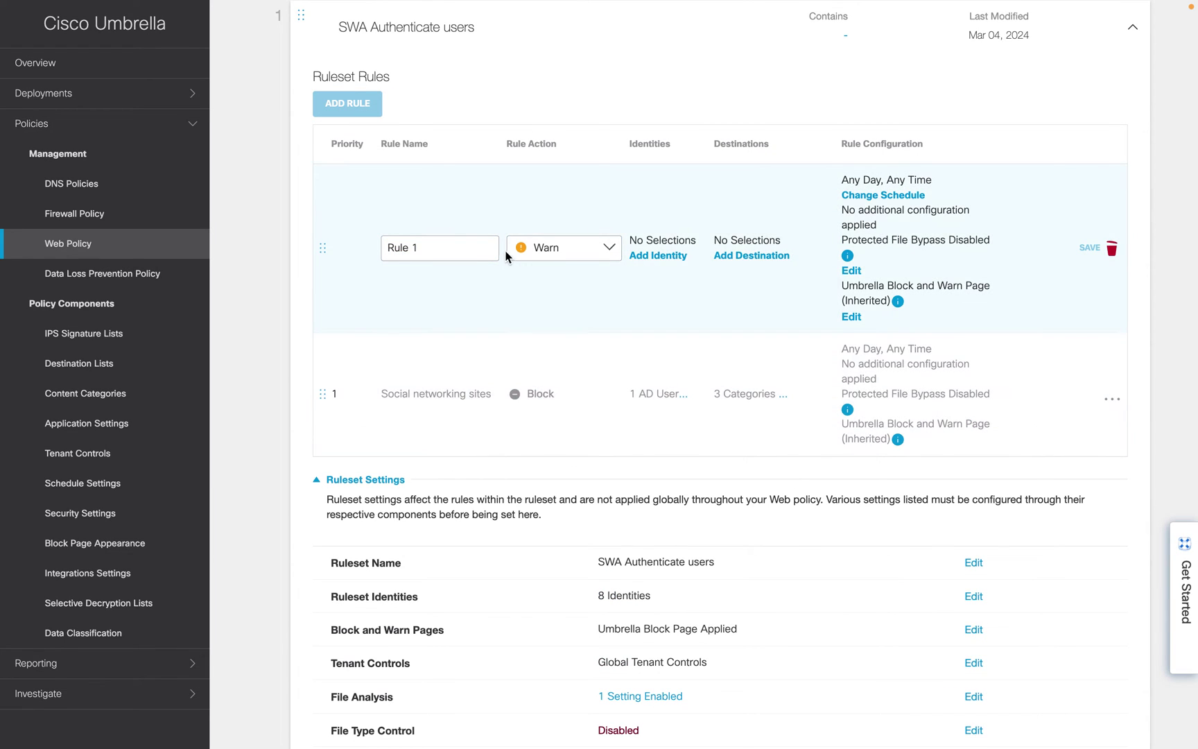
click(452, 246)
text(NEws sites)
click(671, 258)
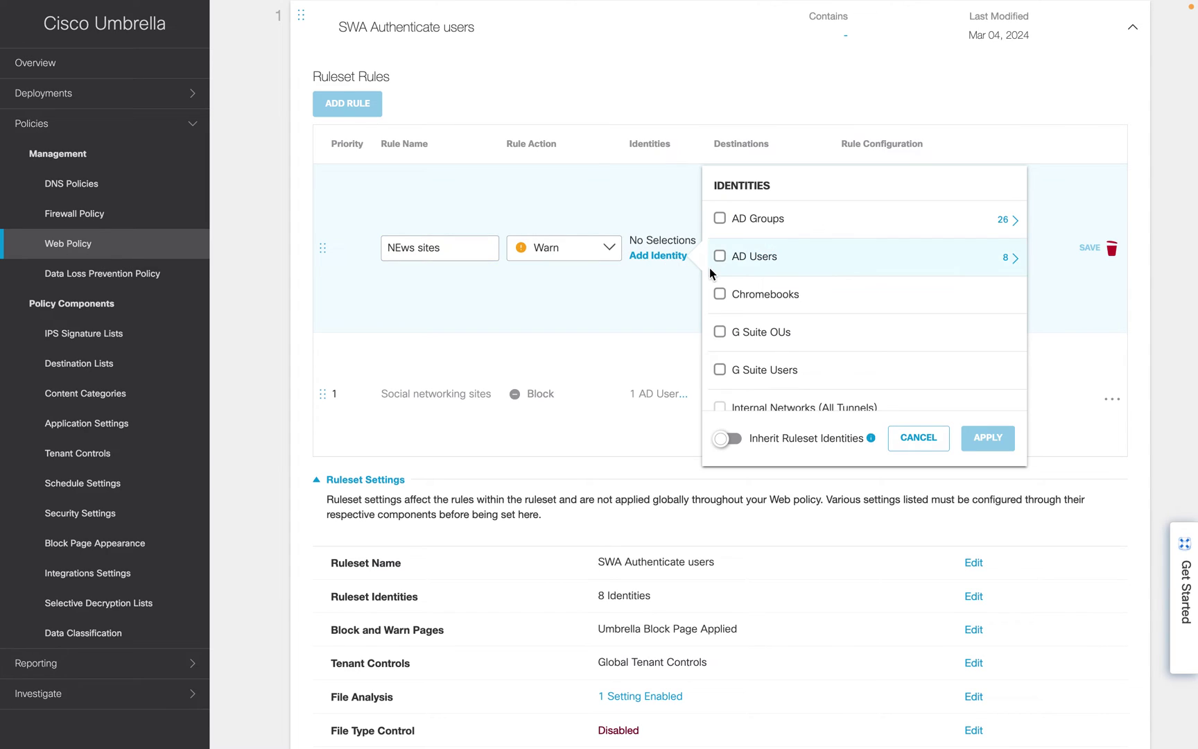
scroll(868, 358, down, 1)
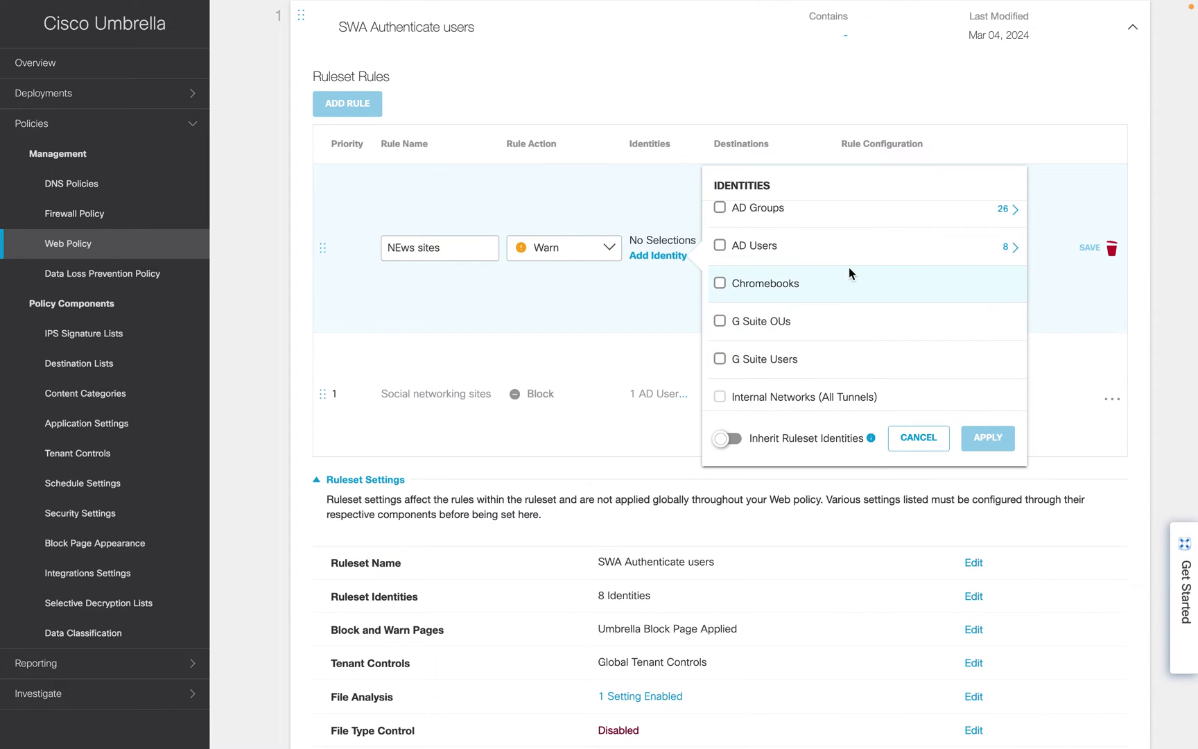
click(797, 246)
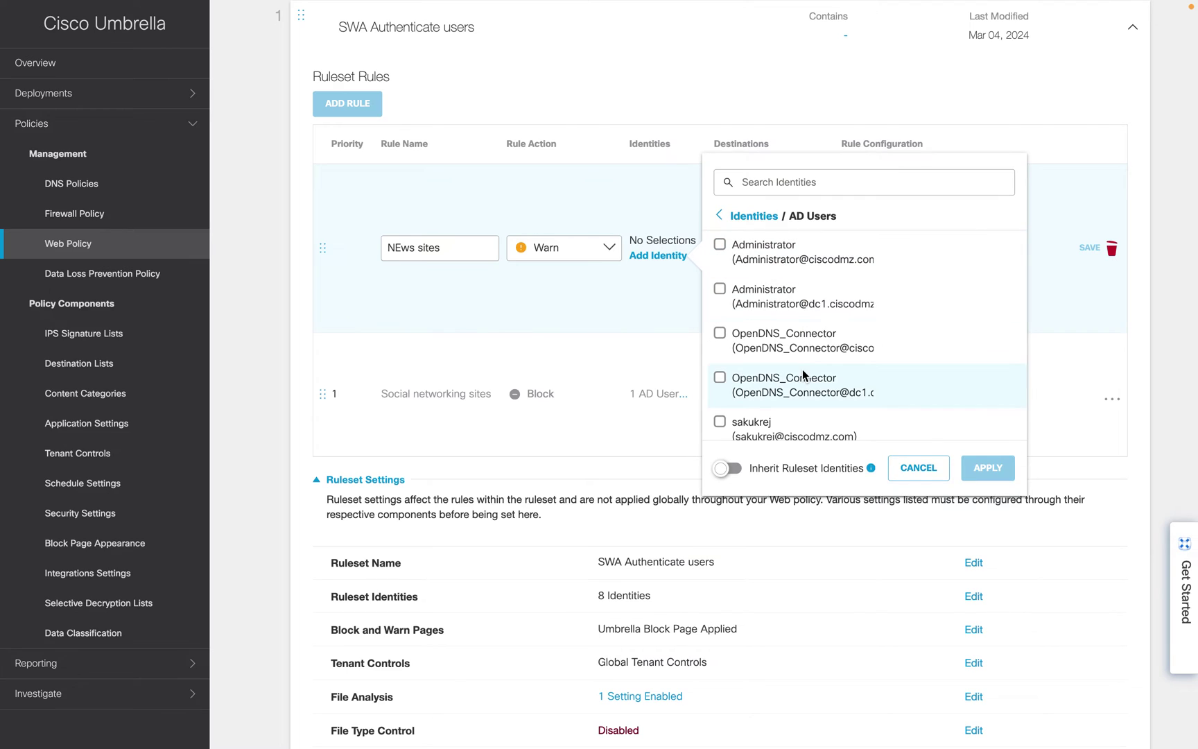
scroll(803, 375, down, 1)
click(783, 394)
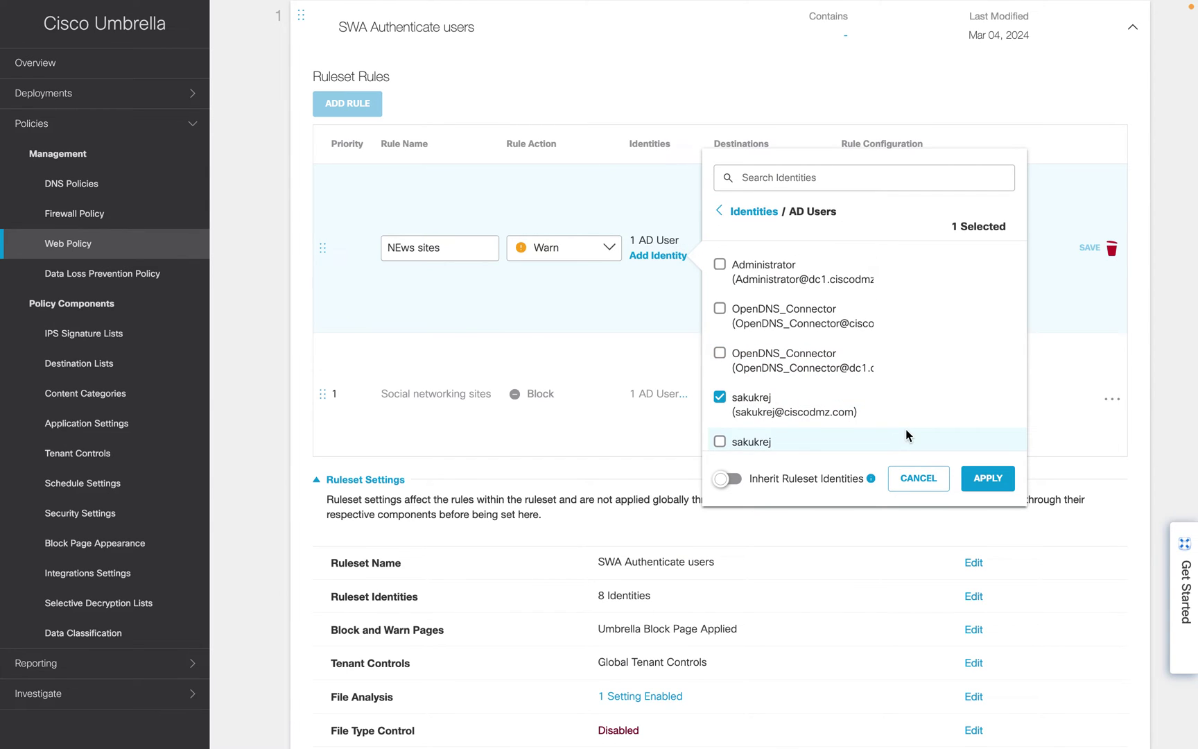
scroll(905, 429, down, 1)
click(988, 478)
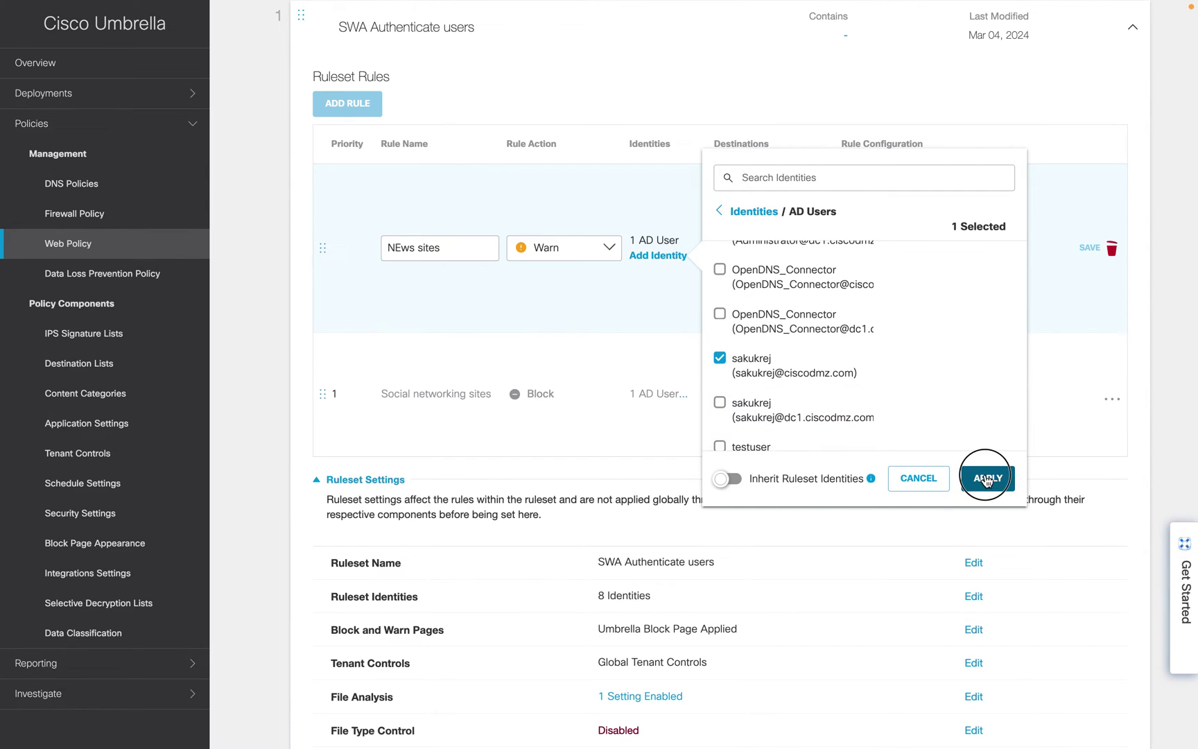
Add the News content category as the rule's destination and save the rule
click(759, 258)
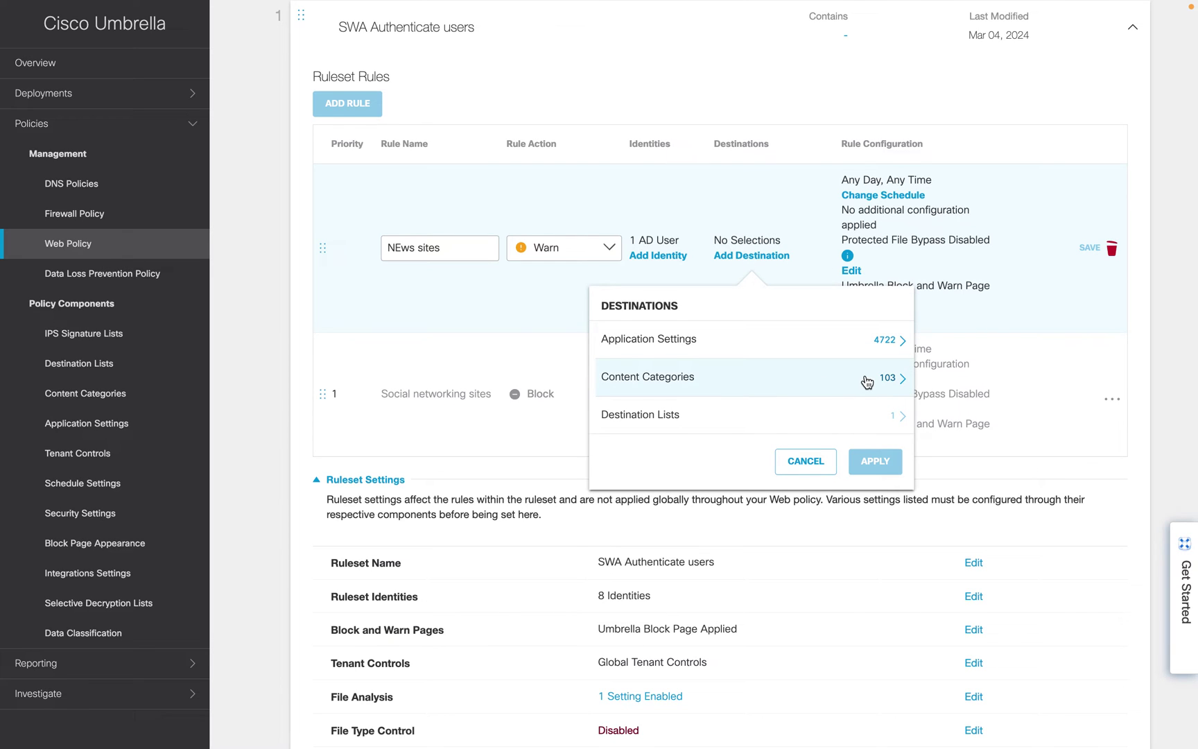
click(891, 380)
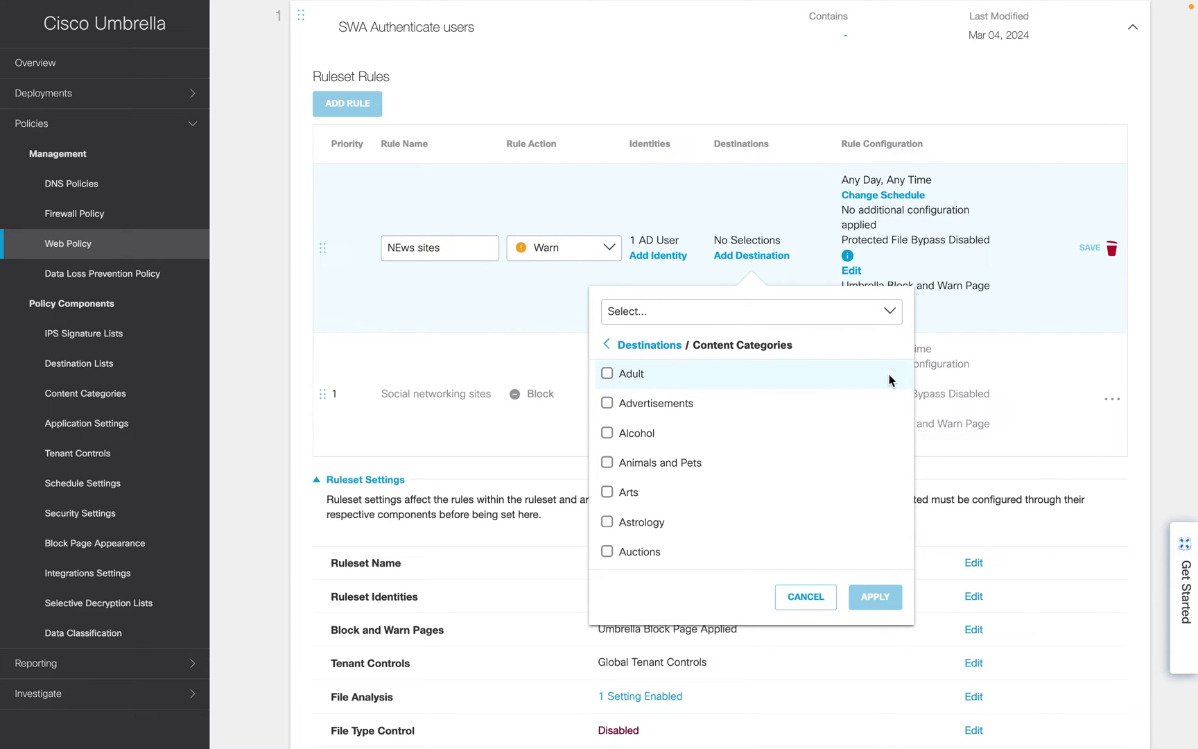
scroll(778, 418, down, 15)
scroll(778, 419, down, 3)
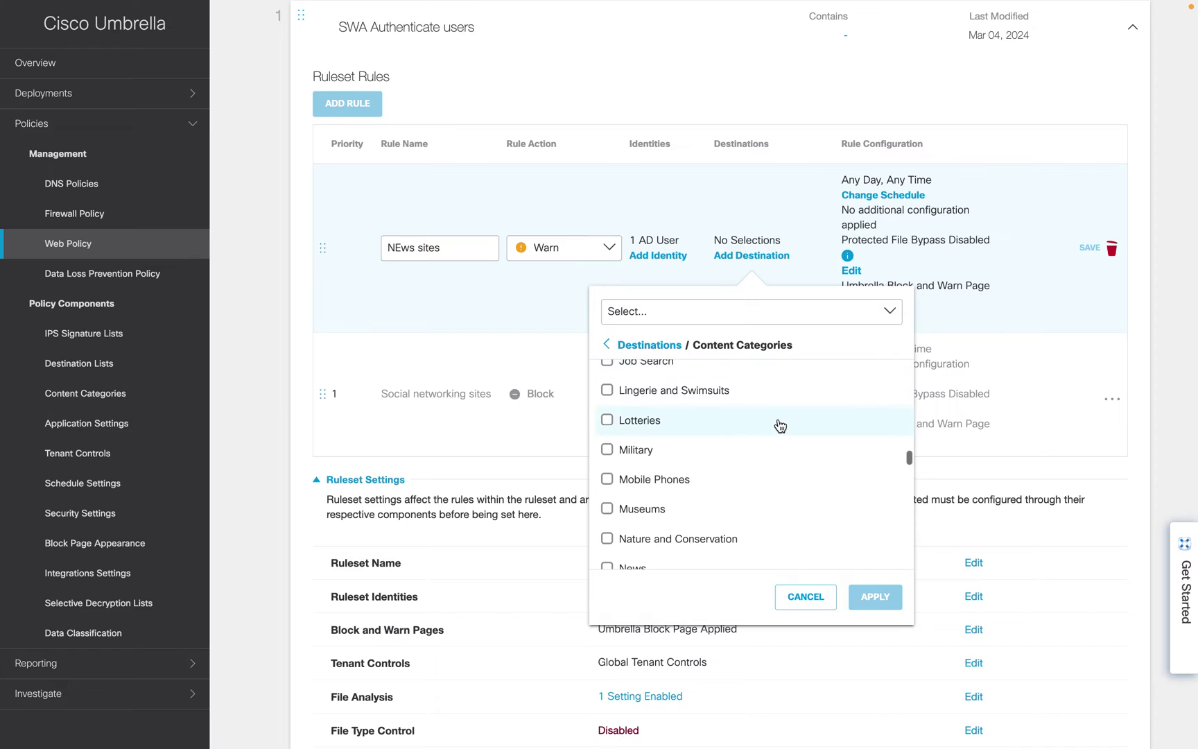
click(646, 514)
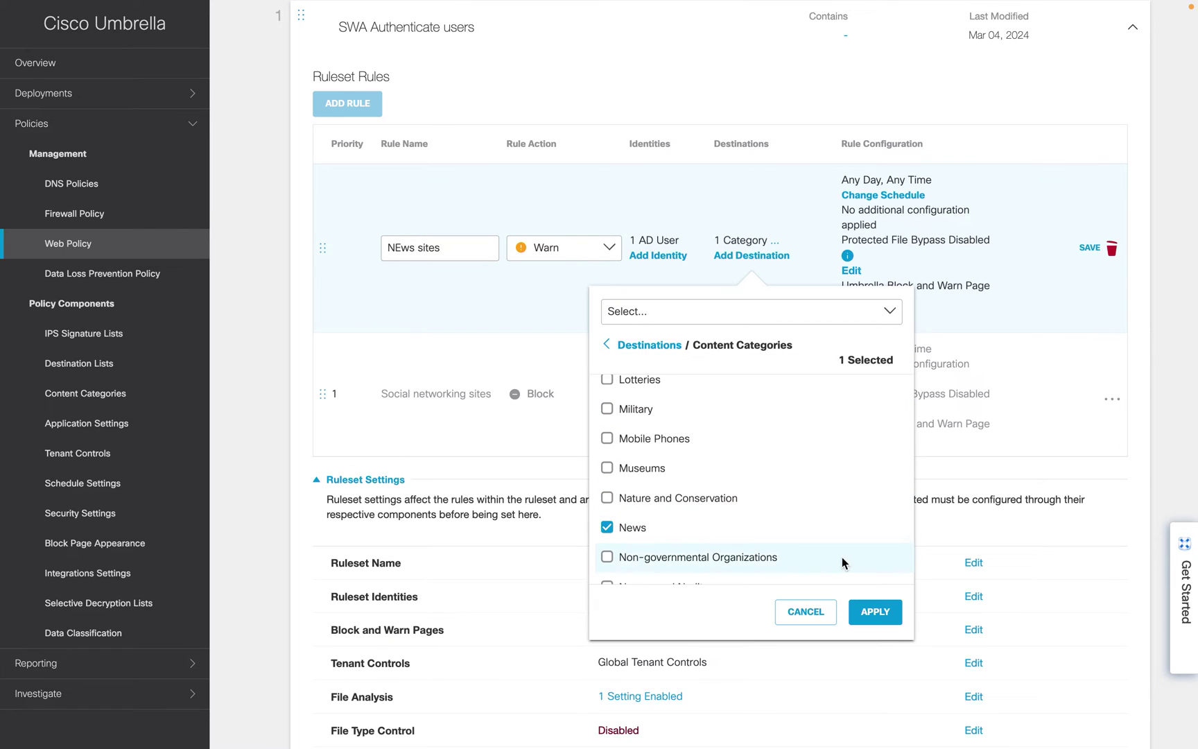
click(875, 612)
click(1084, 250)
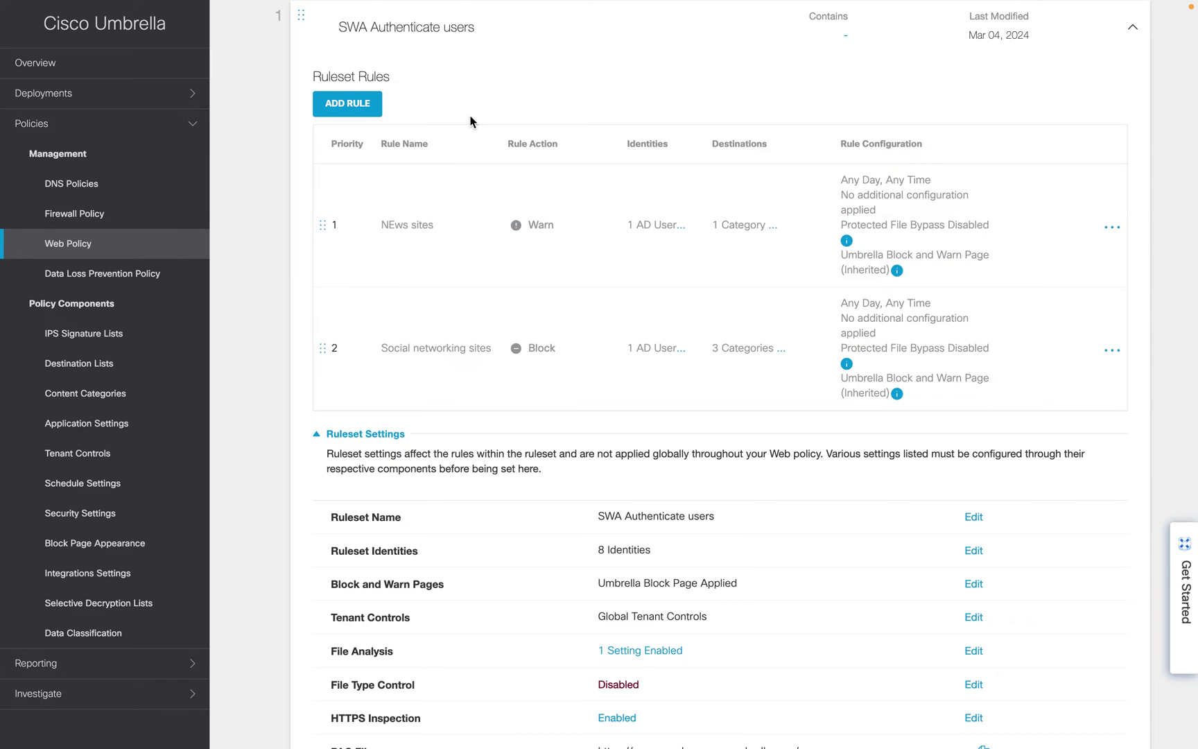
click(357, 106)
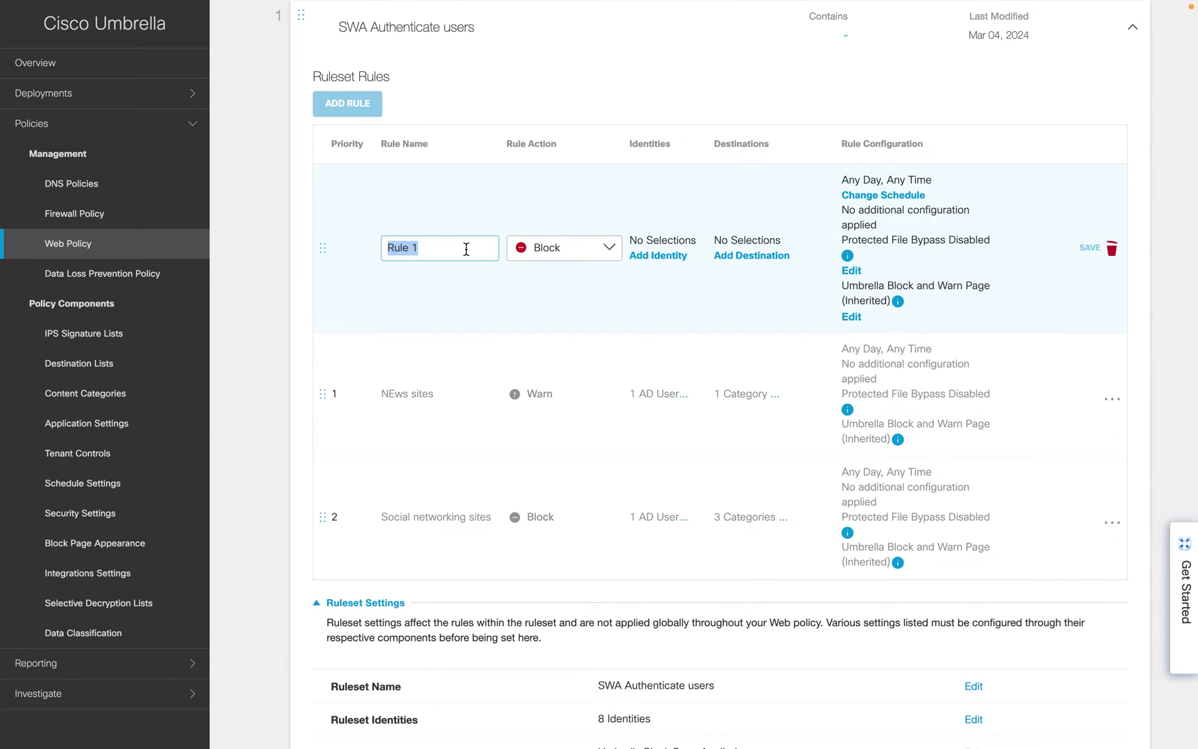
Name the new rule 'Custom categories' and set its action to Allow
text(CU)
key(ctrl+a)
text(Cus)
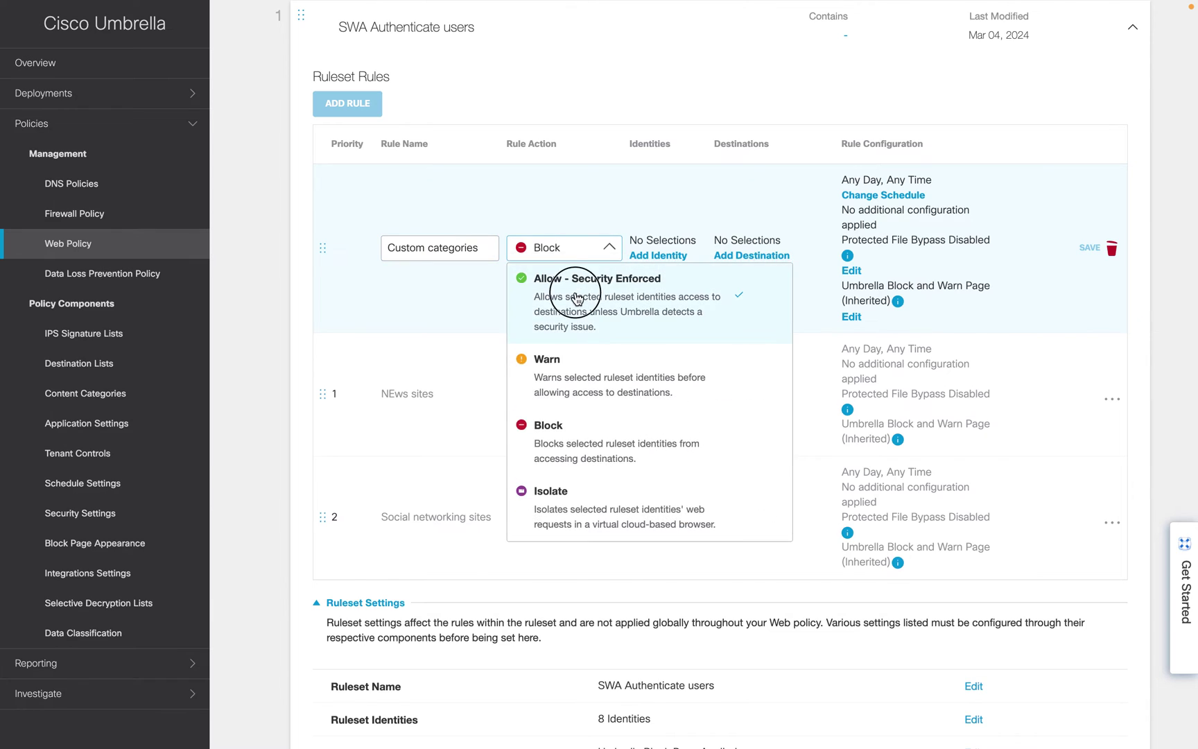
click(575, 300)
Target the Custom categories rule at a single AD user
click(676, 236)
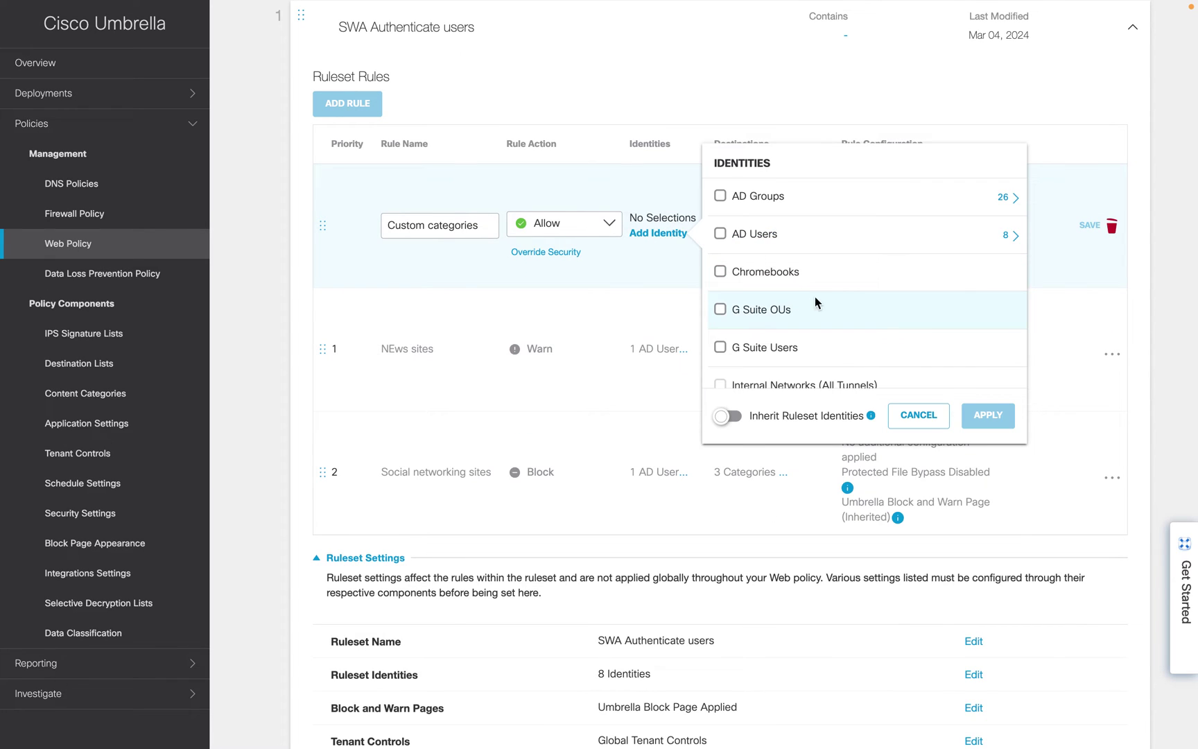
click(875, 253)
scroll(833, 367, down, 2)
click(801, 353)
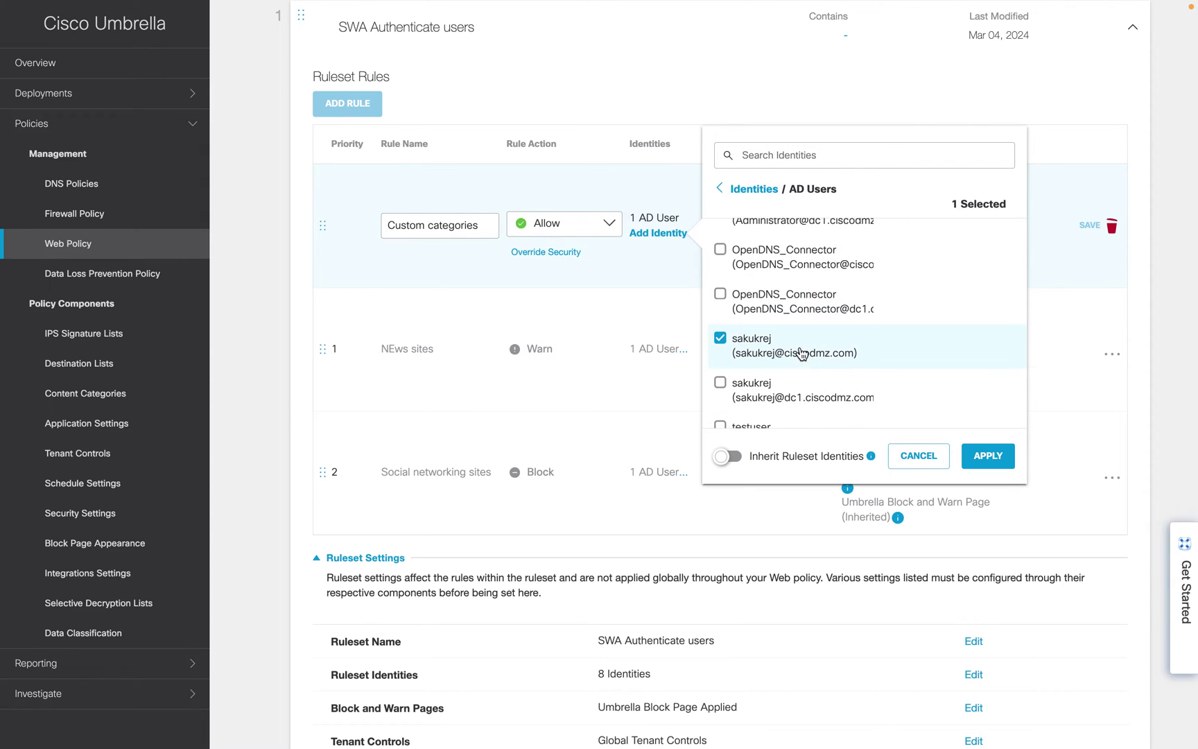
click(988, 456)
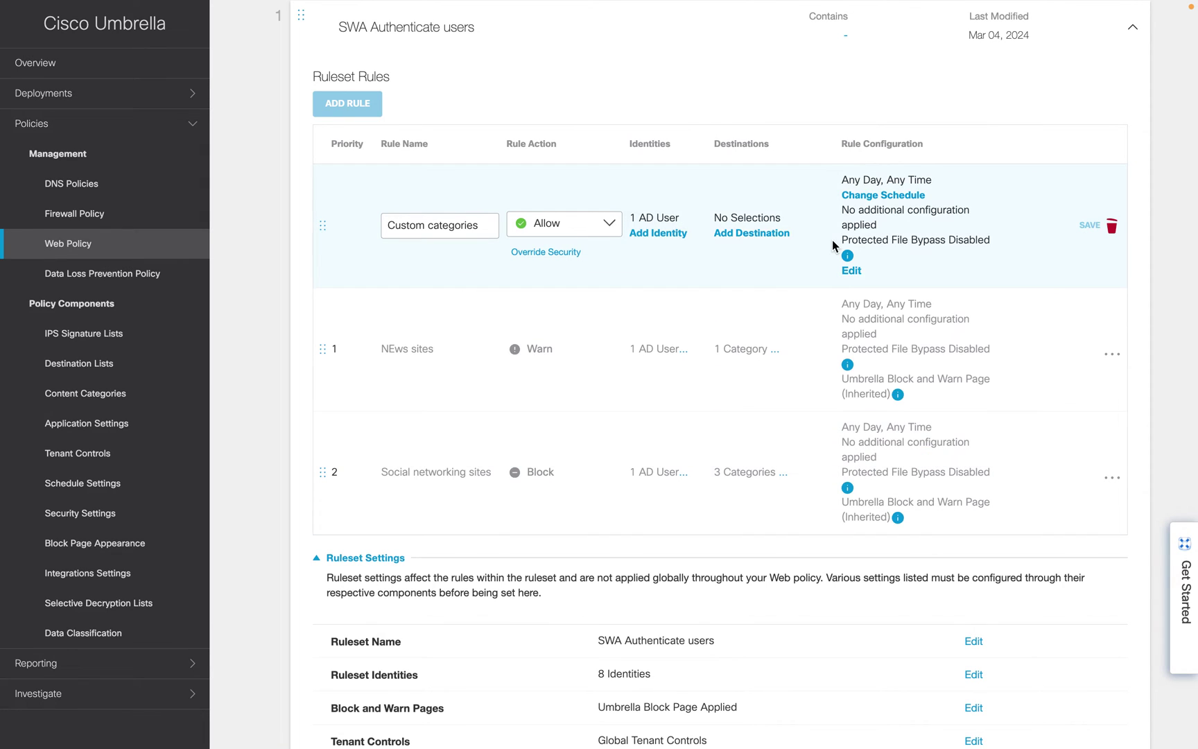
Apply the saved E-Comm content category setting as the destination and save the rule
click(729, 236)
click(891, 361)
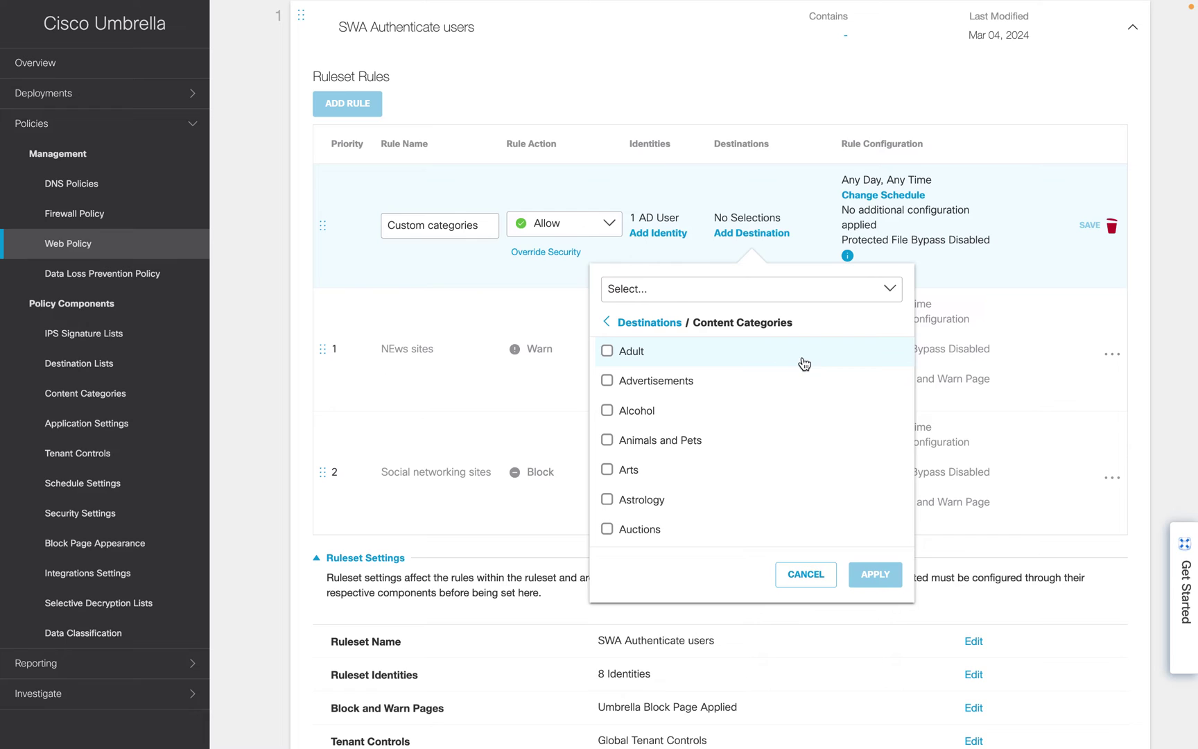
click(762, 297)
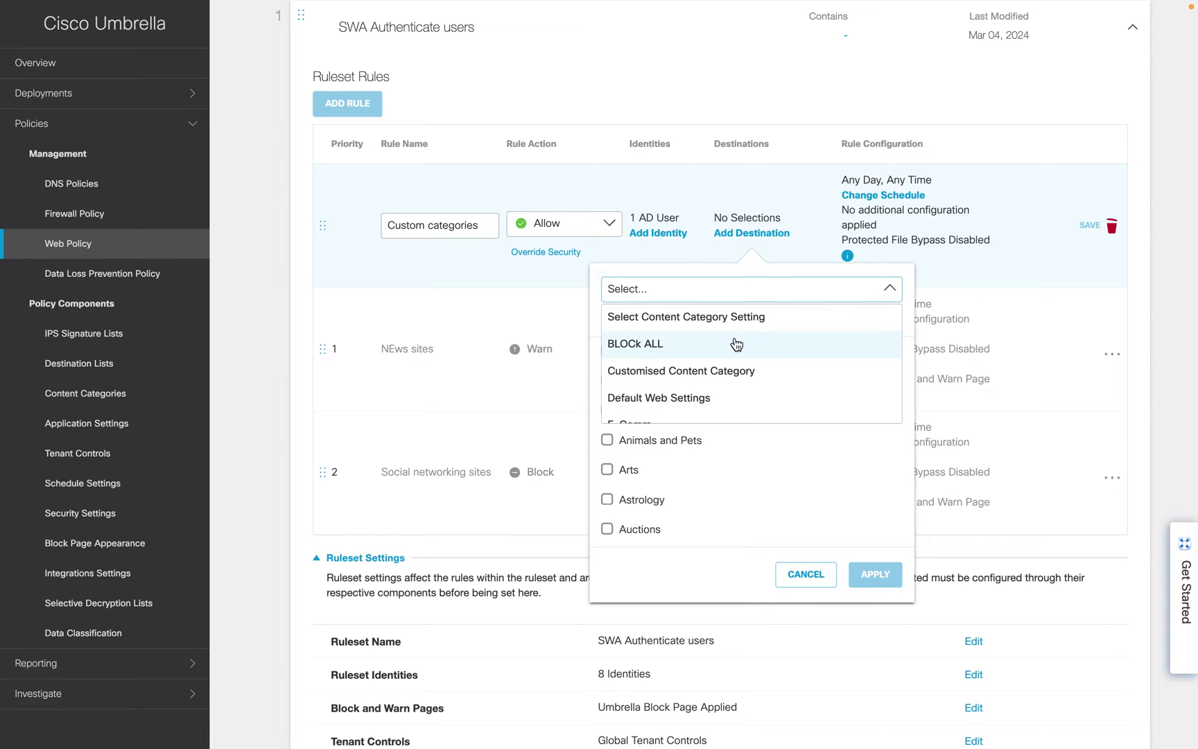
scroll(737, 345, down, 3)
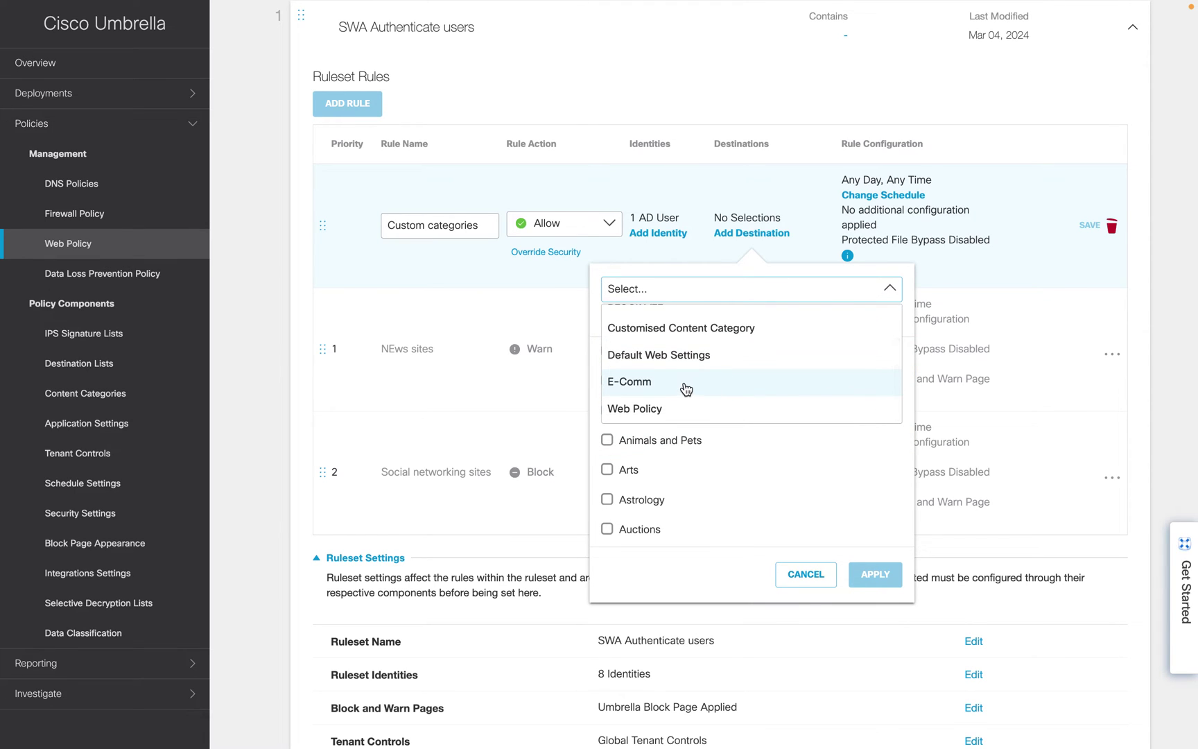
click(685, 389)
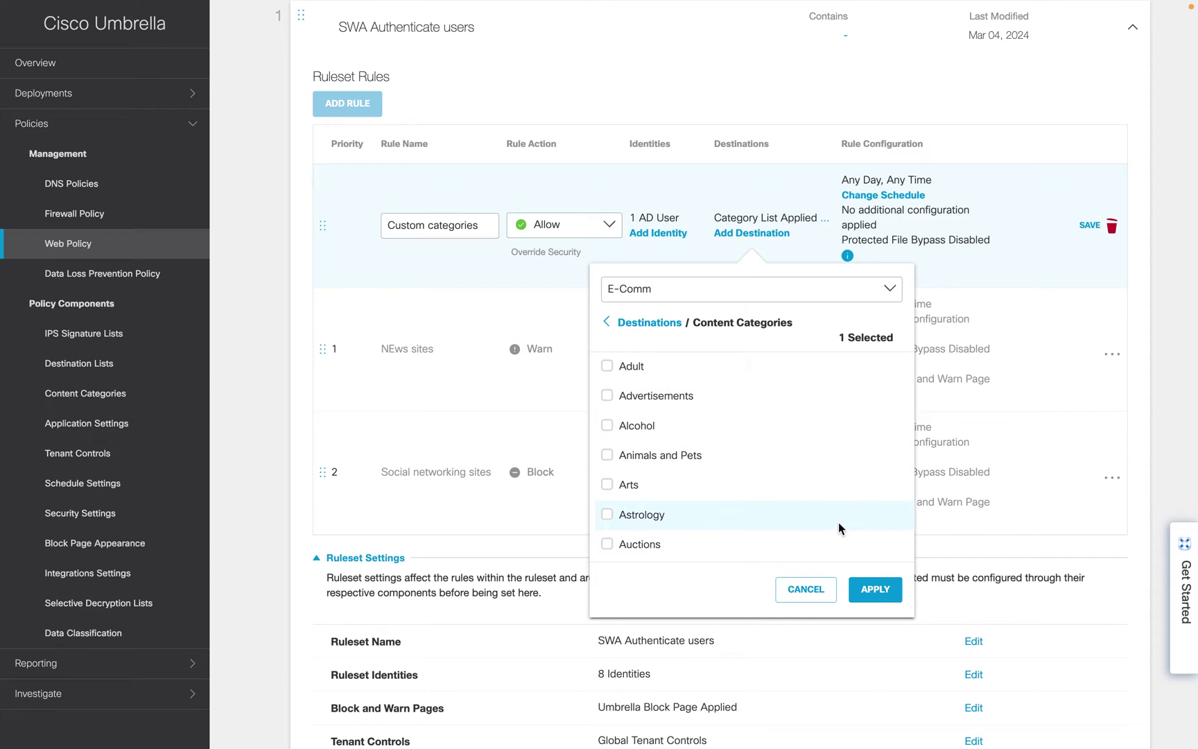
click(876, 588)
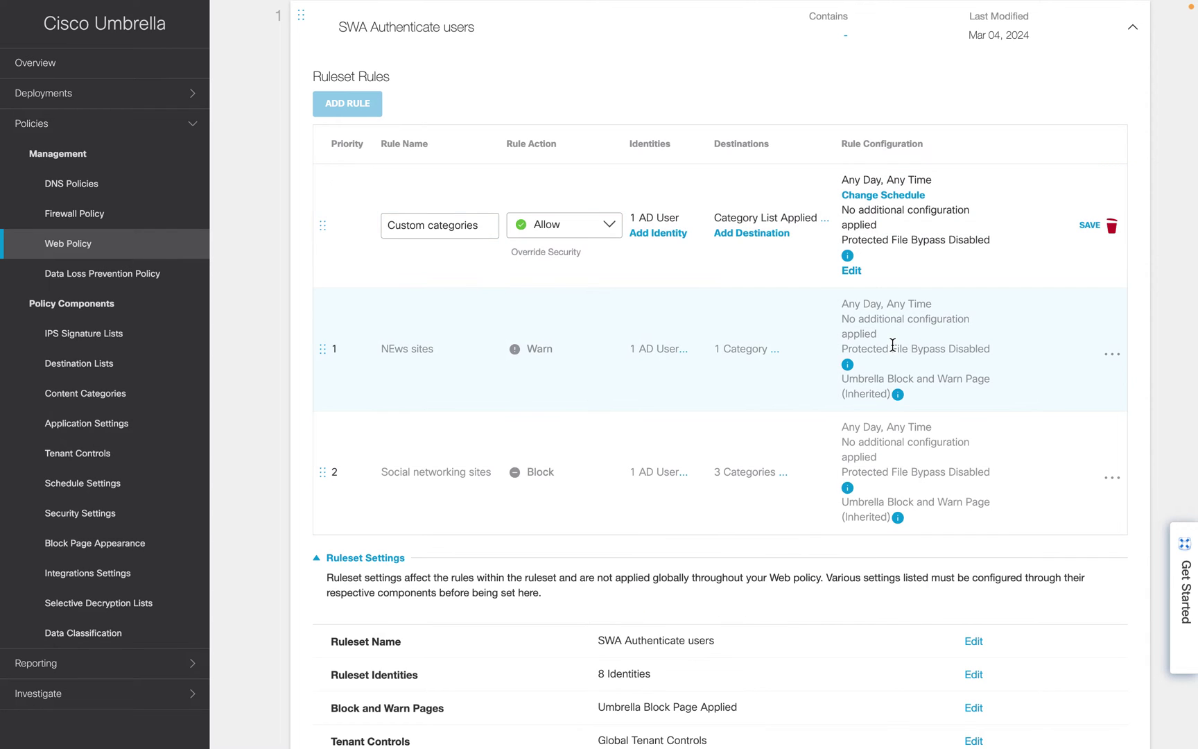
click(1090, 226)
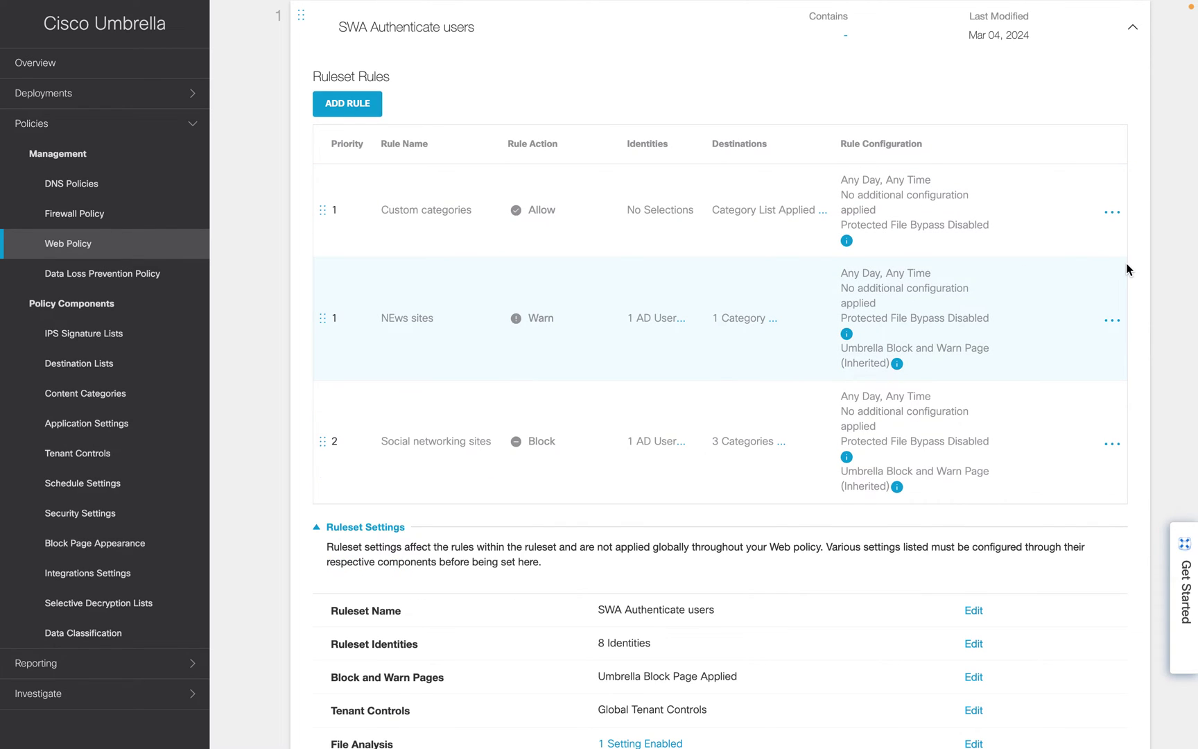
click(1114, 445)
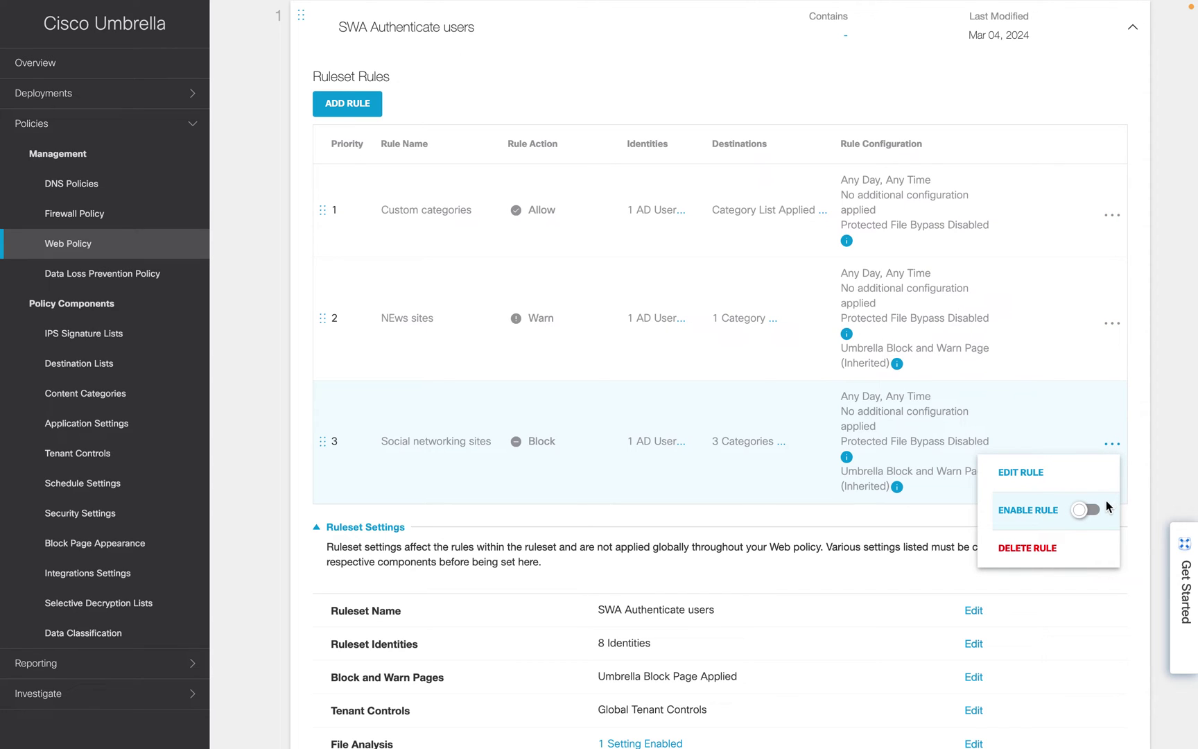
Enable the Social networking sites, NEws sites and Custom categories rules, then open Global Settings
click(1089, 503)
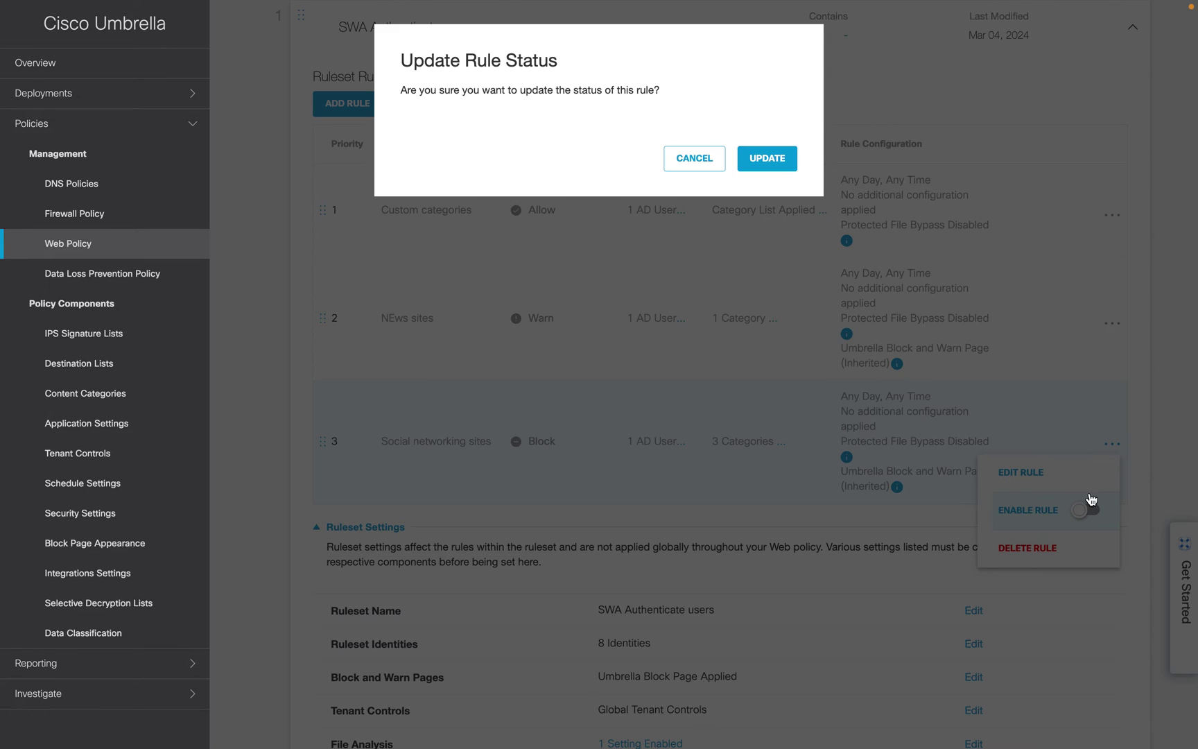
click(768, 158)
click(1111, 323)
click(1087, 387)
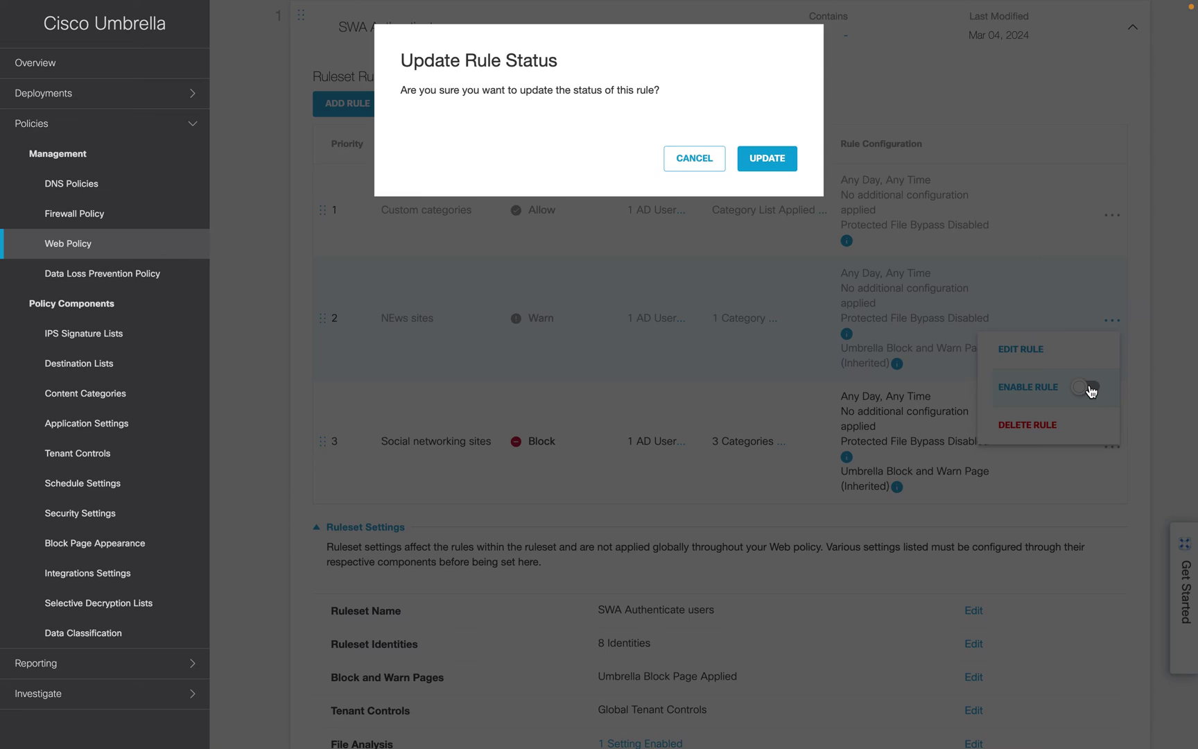
click(768, 158)
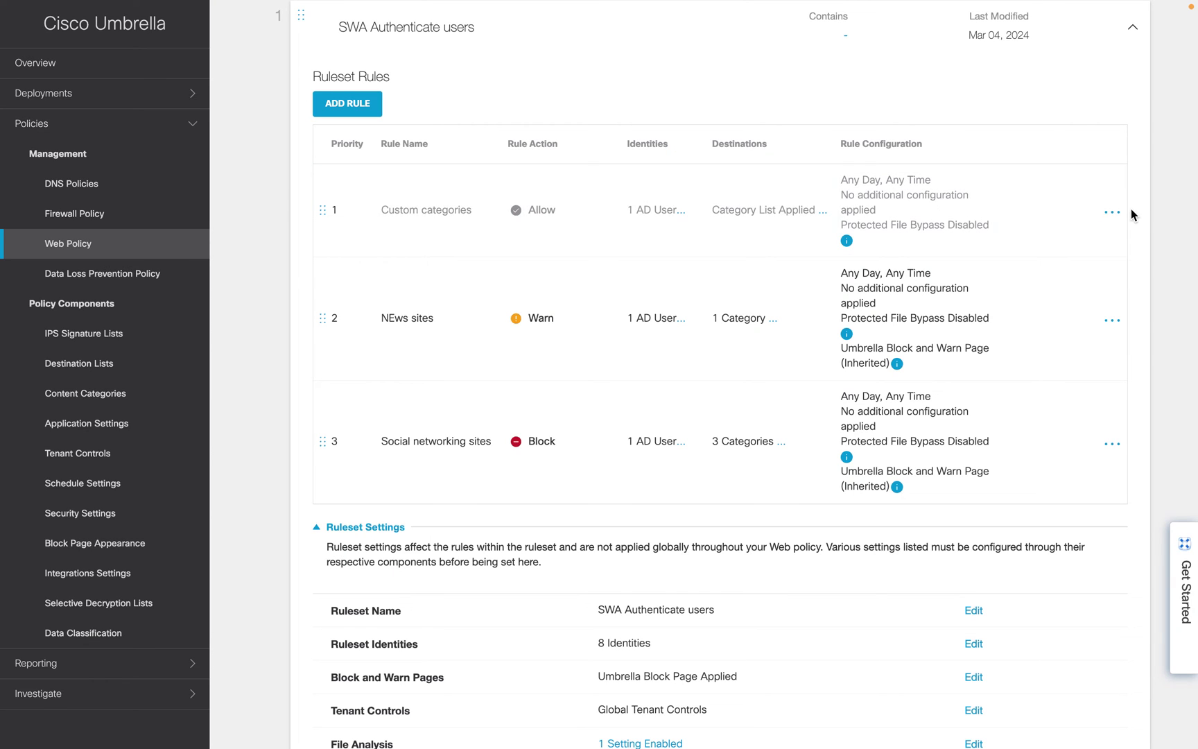
click(1112, 215)
click(1087, 279)
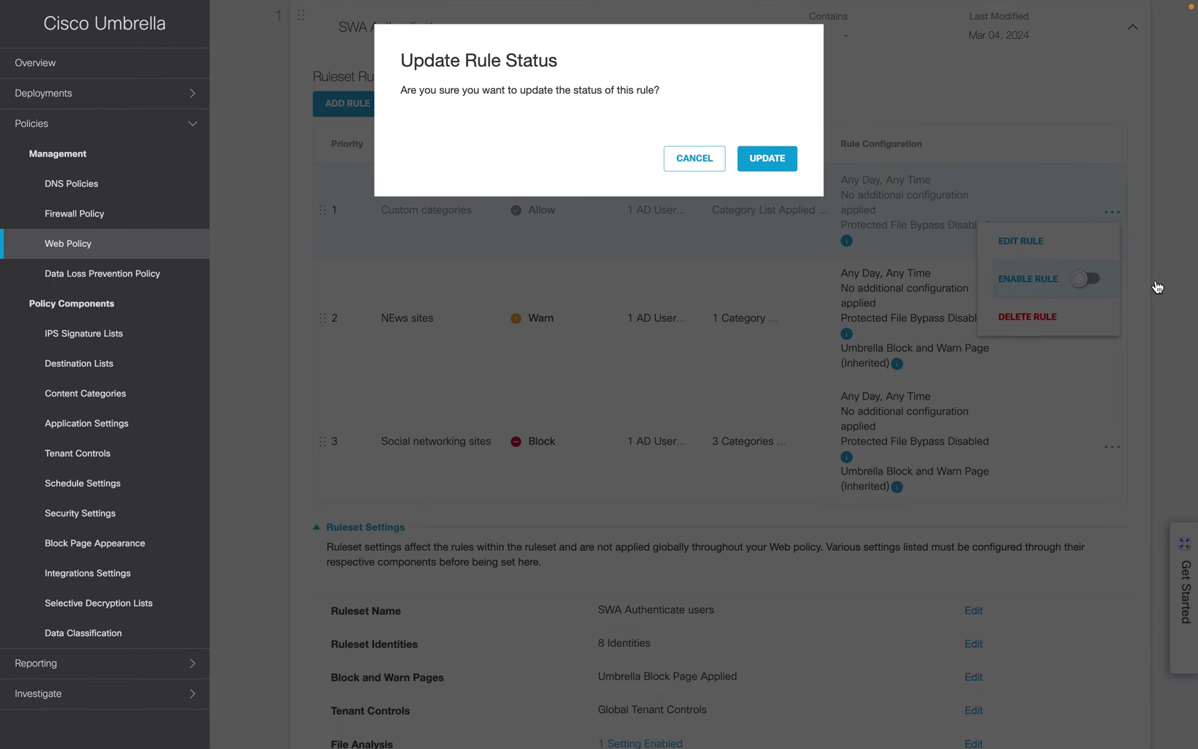
click(768, 158)
scroll(980, 401, up, 5)
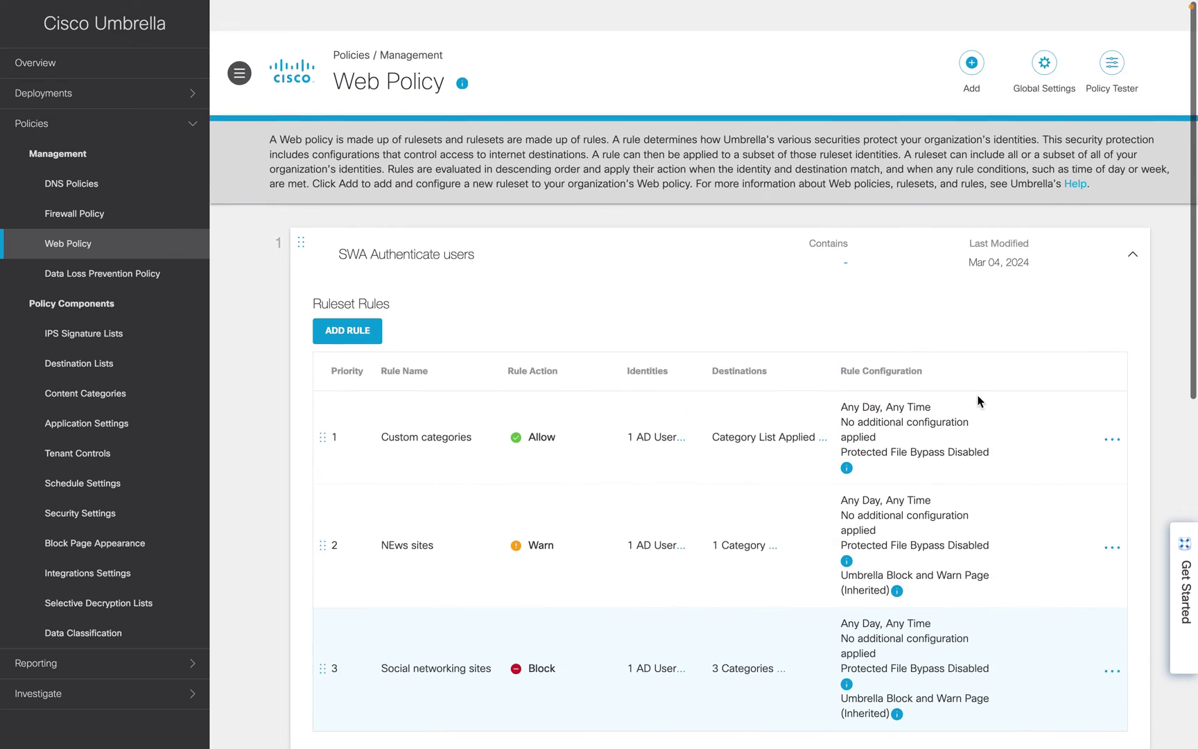
click(1045, 35)
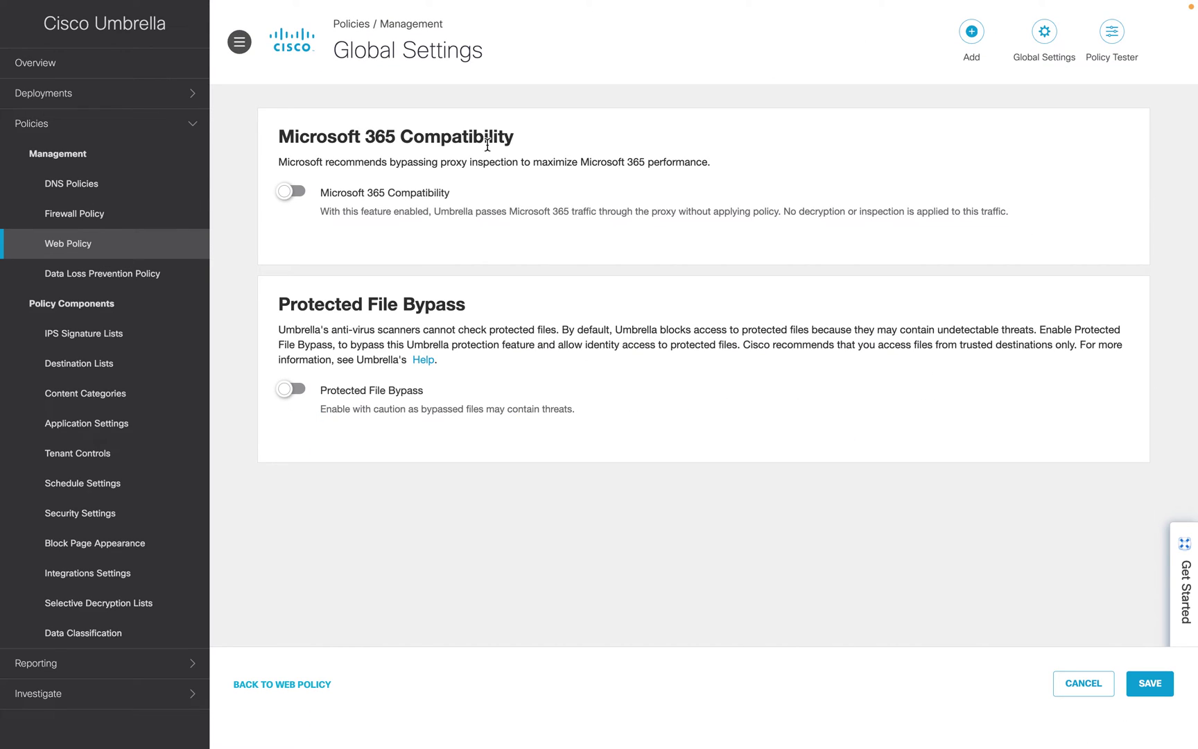
Turn on Microsoft 365 Compatibility and expand the SWA Authenticate users ruleset
click(292, 194)
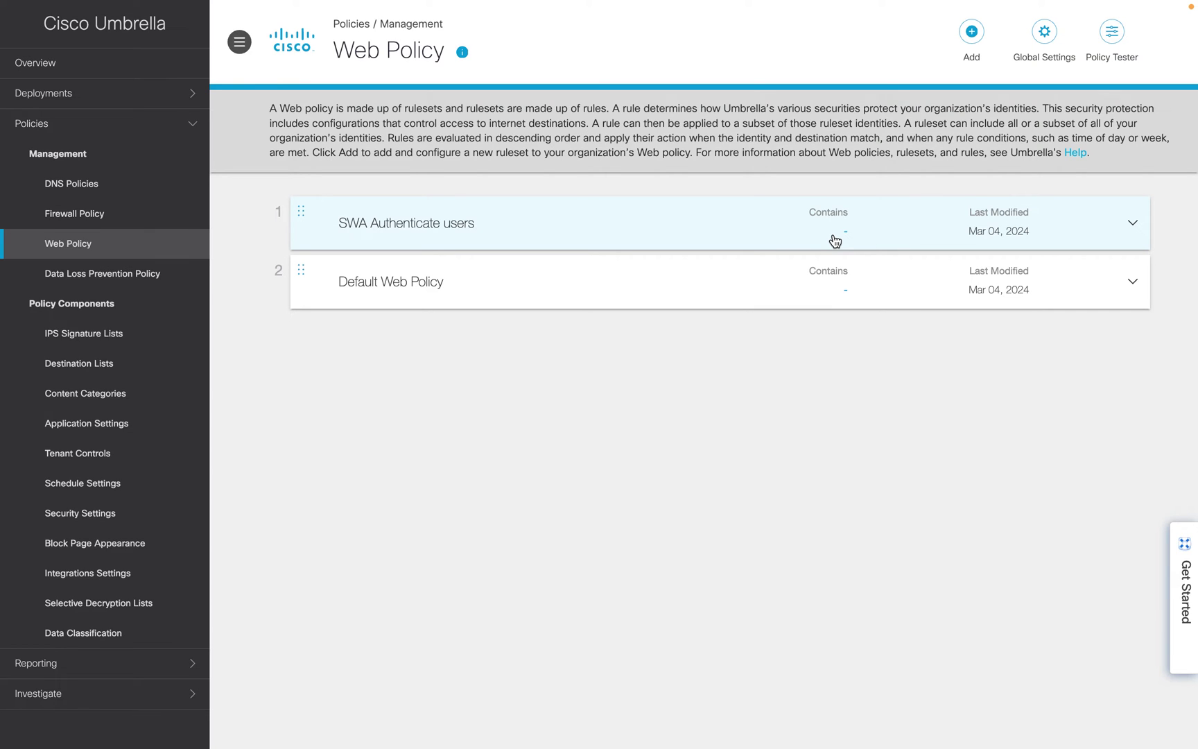
click(835, 240)
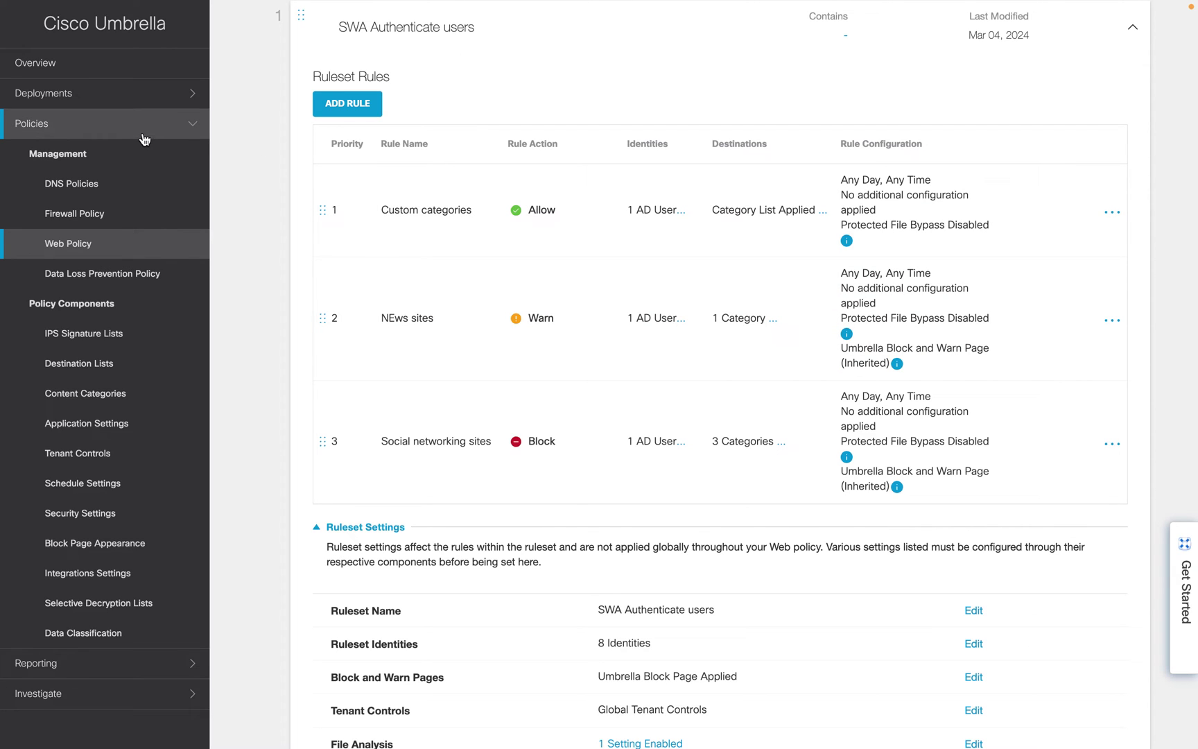
click(113, 96)
Open Registered Appliances and highlight wsa004.dc1.ciscodmz.com's Policy Sync Time
click(104, 273)
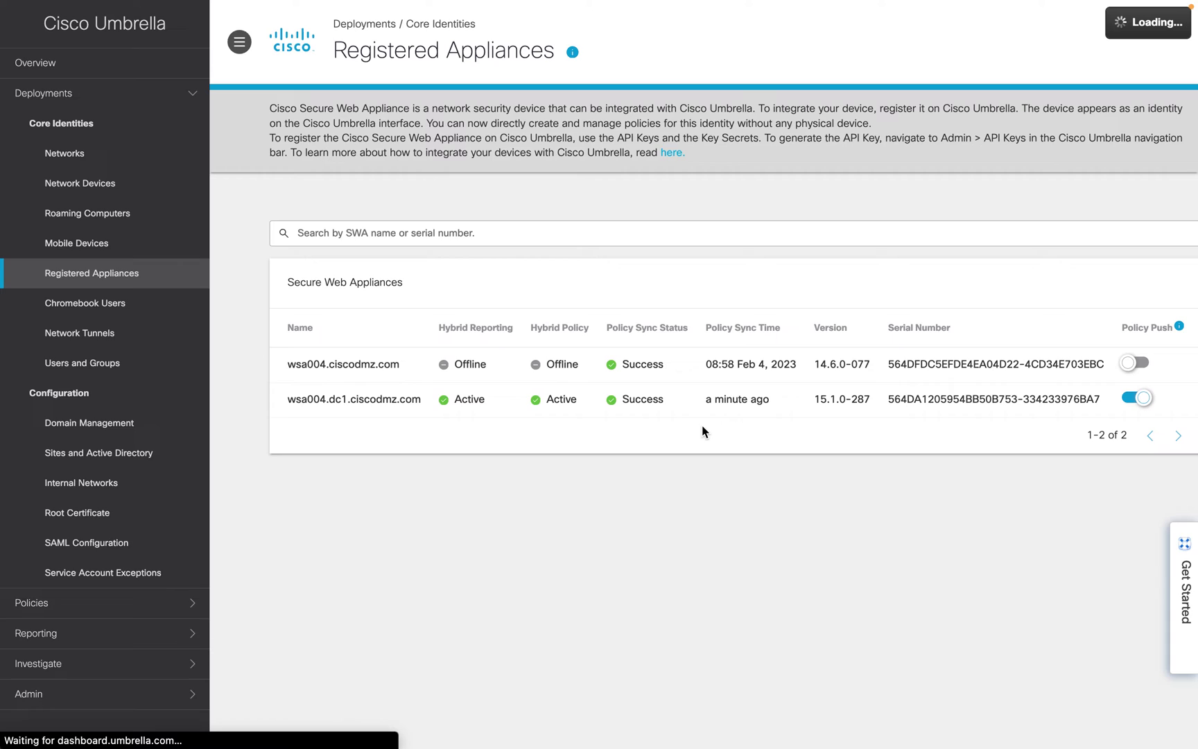
drag(707, 328, 809, 332)
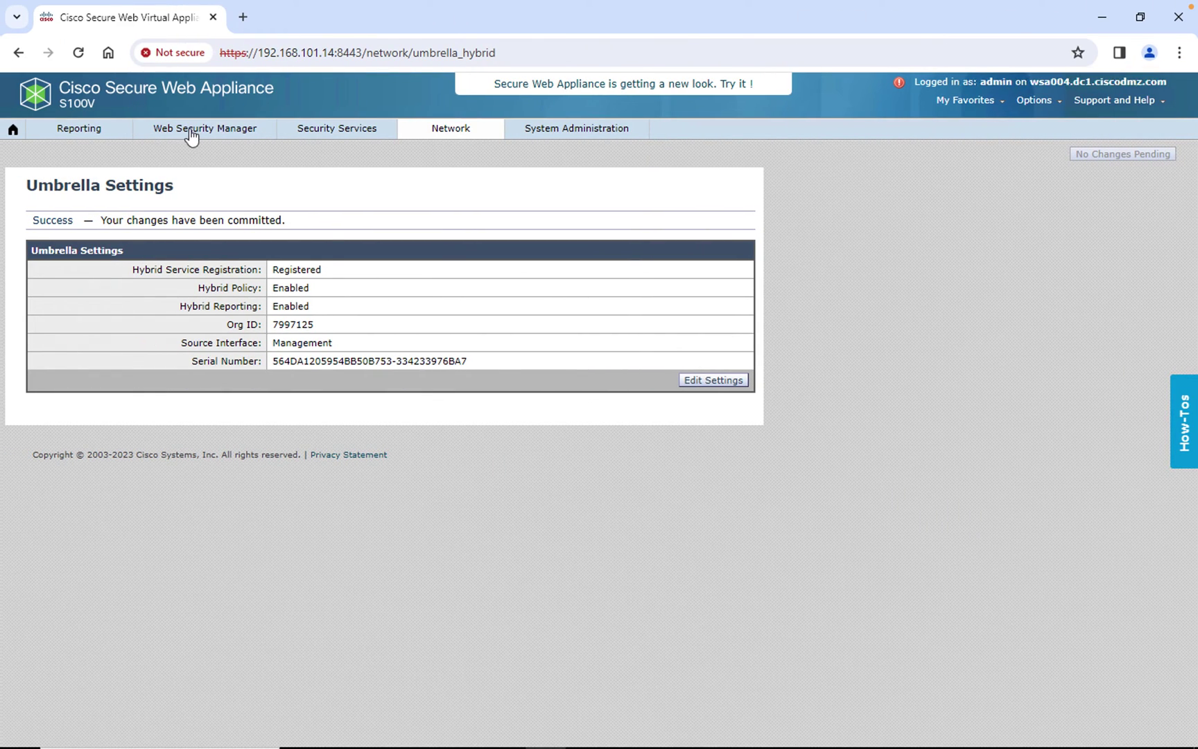
View Identification Profiles, then Access Policies, which lists only the Global Policy
mouse_move(186, 135)
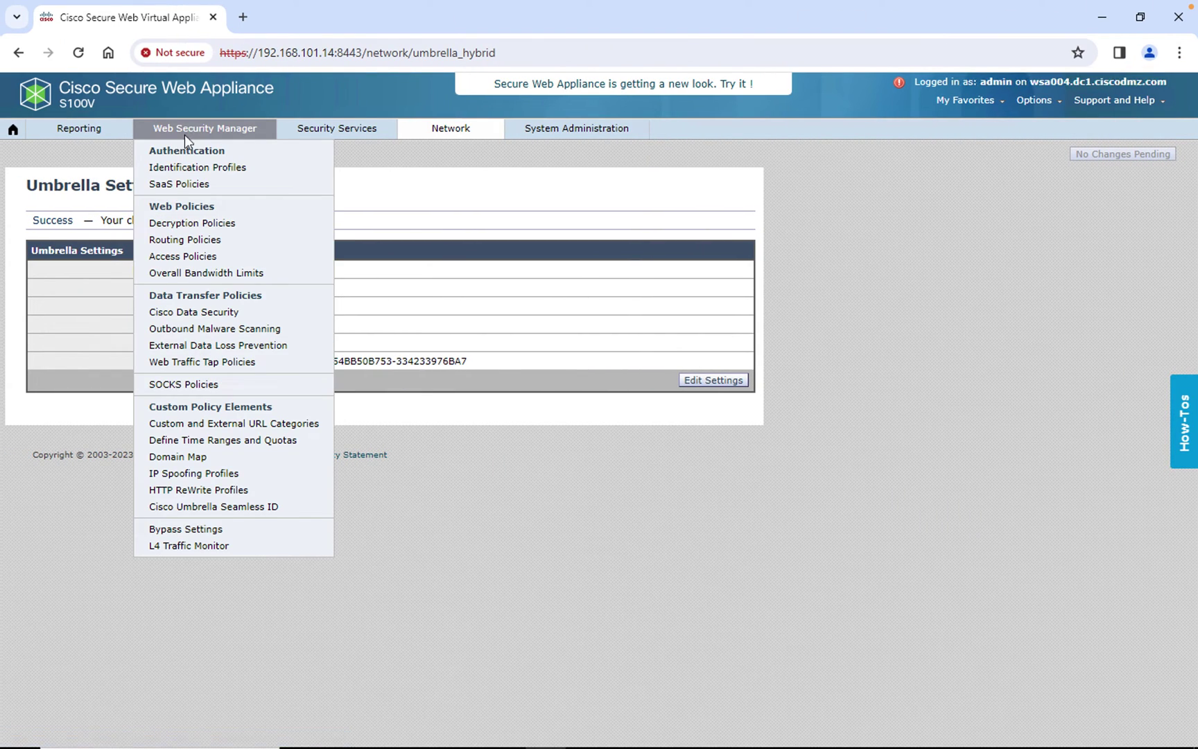
click(201, 168)
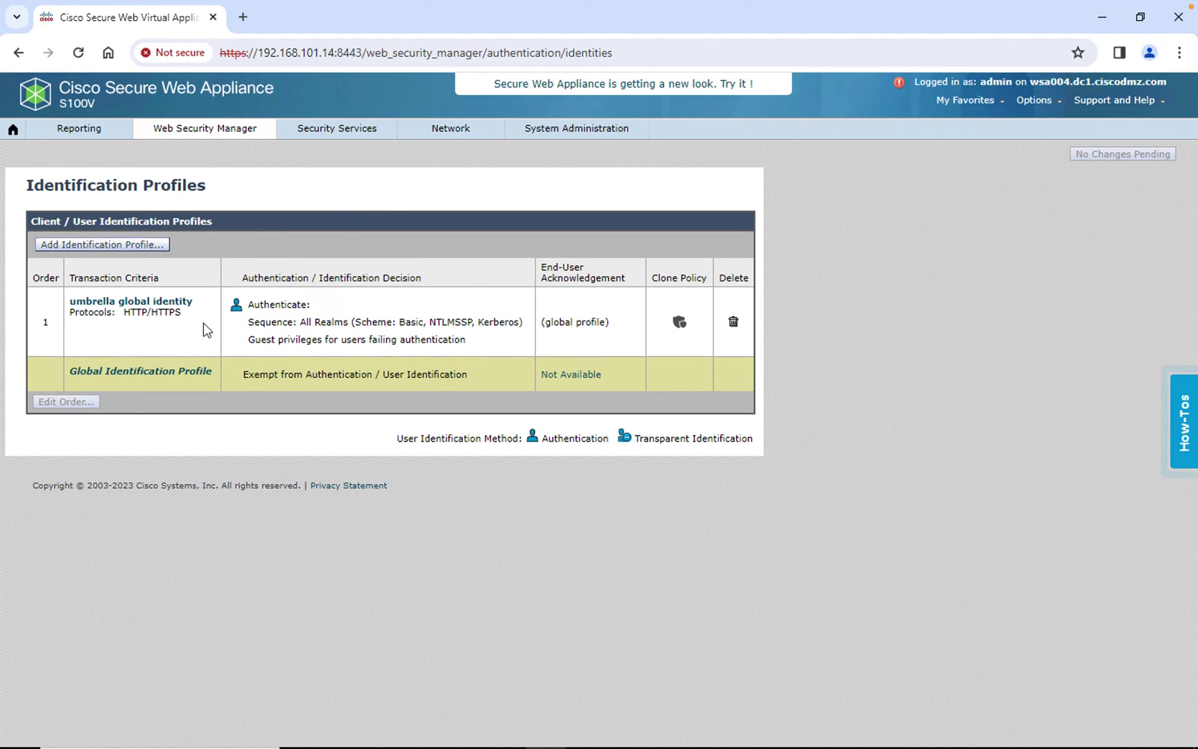
mouse_move(196, 131)
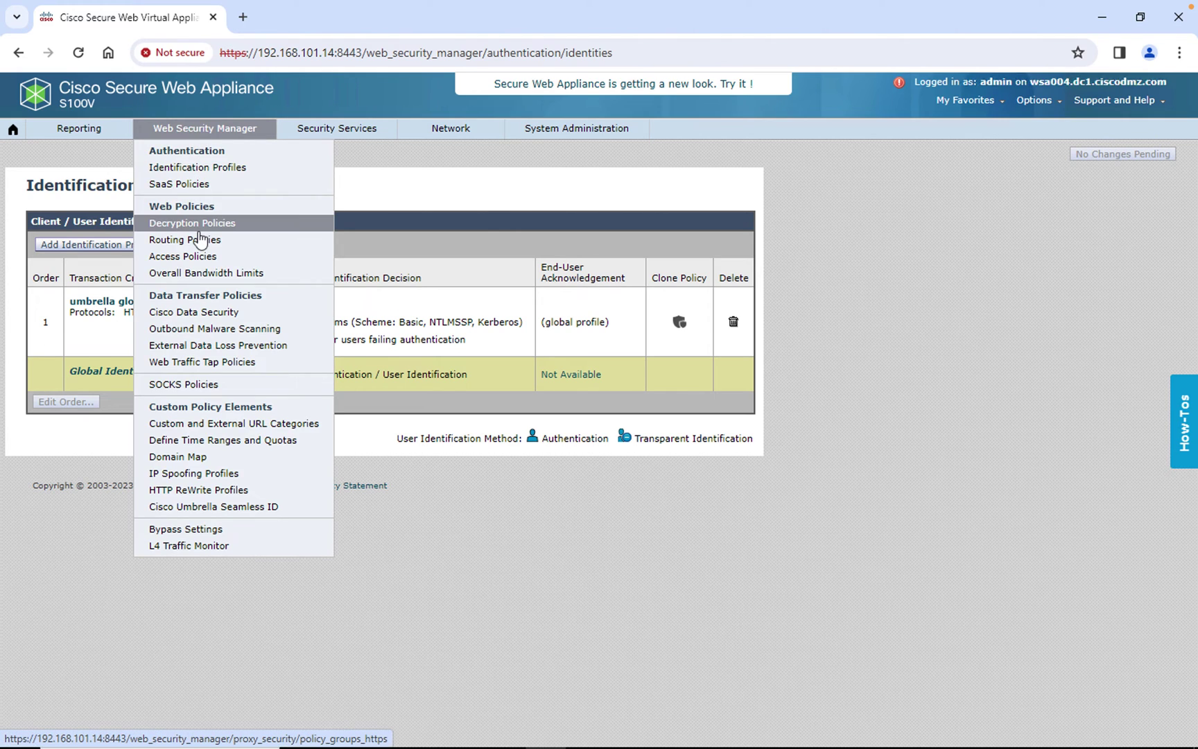
click(195, 258)
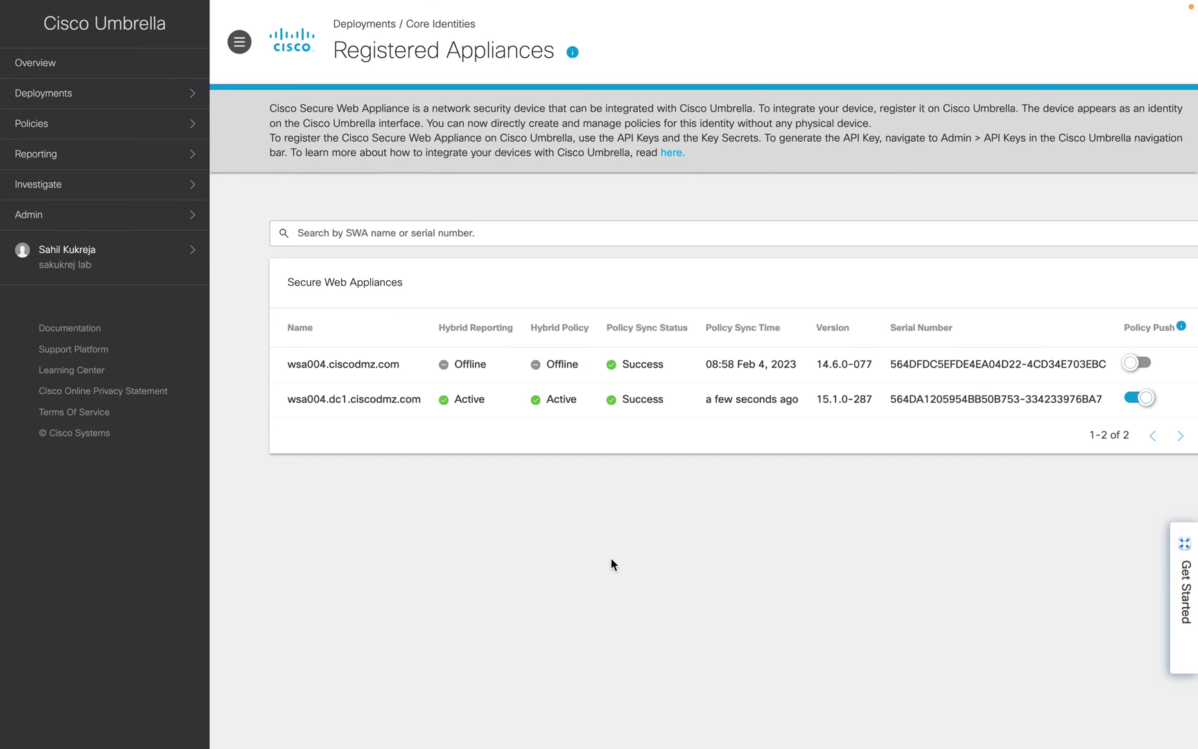
Highlight the appliance's recent policy sync time in Umbrella, then return to the SWA browser
click(714, 396)
drag(714, 396, 806, 400)
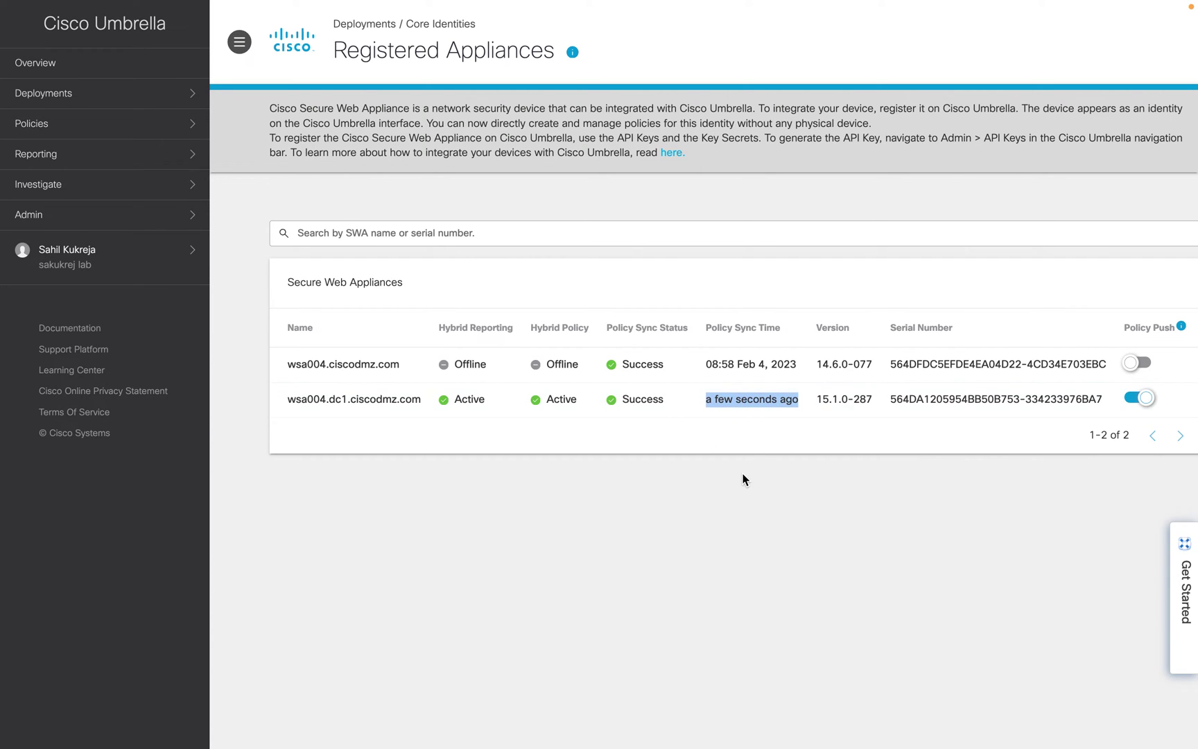
key(ctrl+Left)
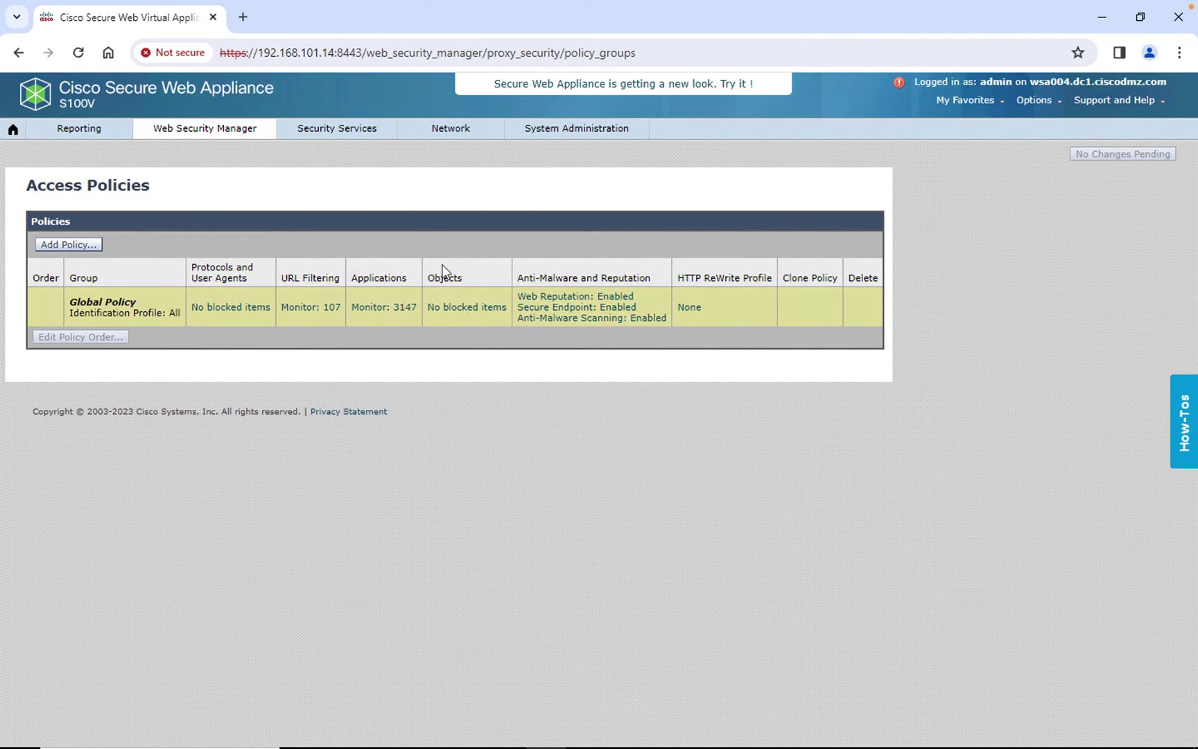
Reload Access Policies and open the Block: 3 URL filtering of umbrella Social networking sites 3
click(247, 130)
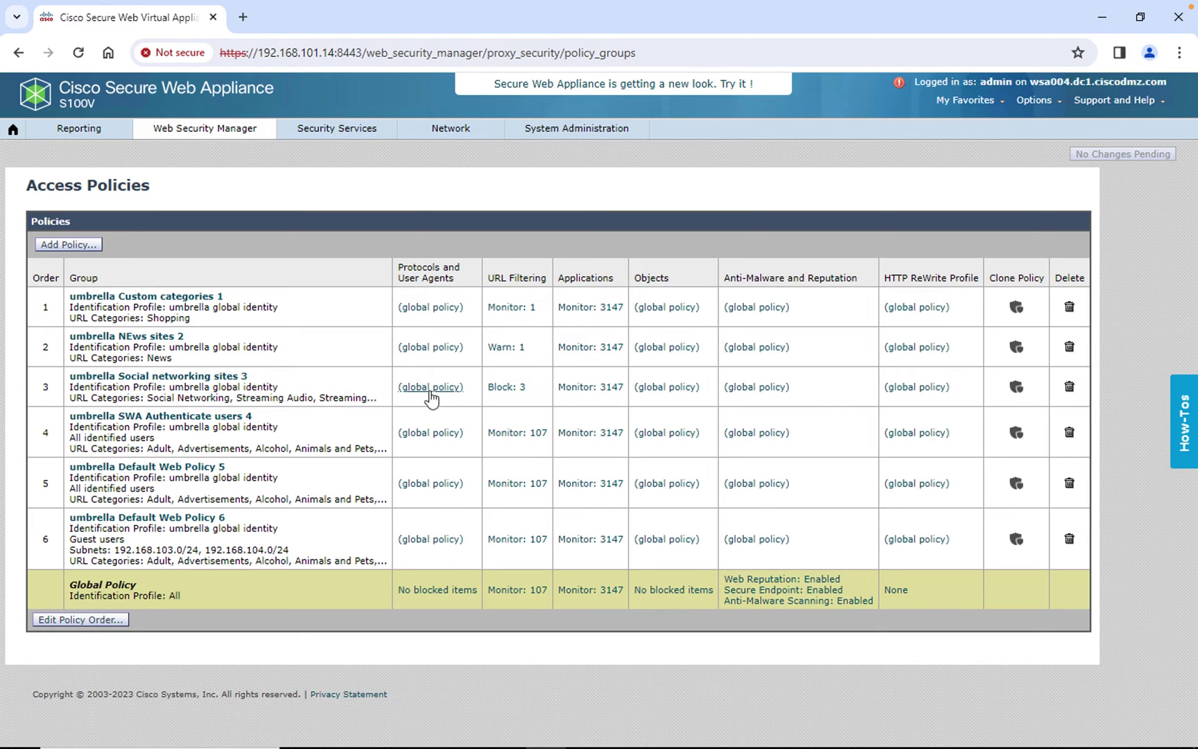
click(507, 390)
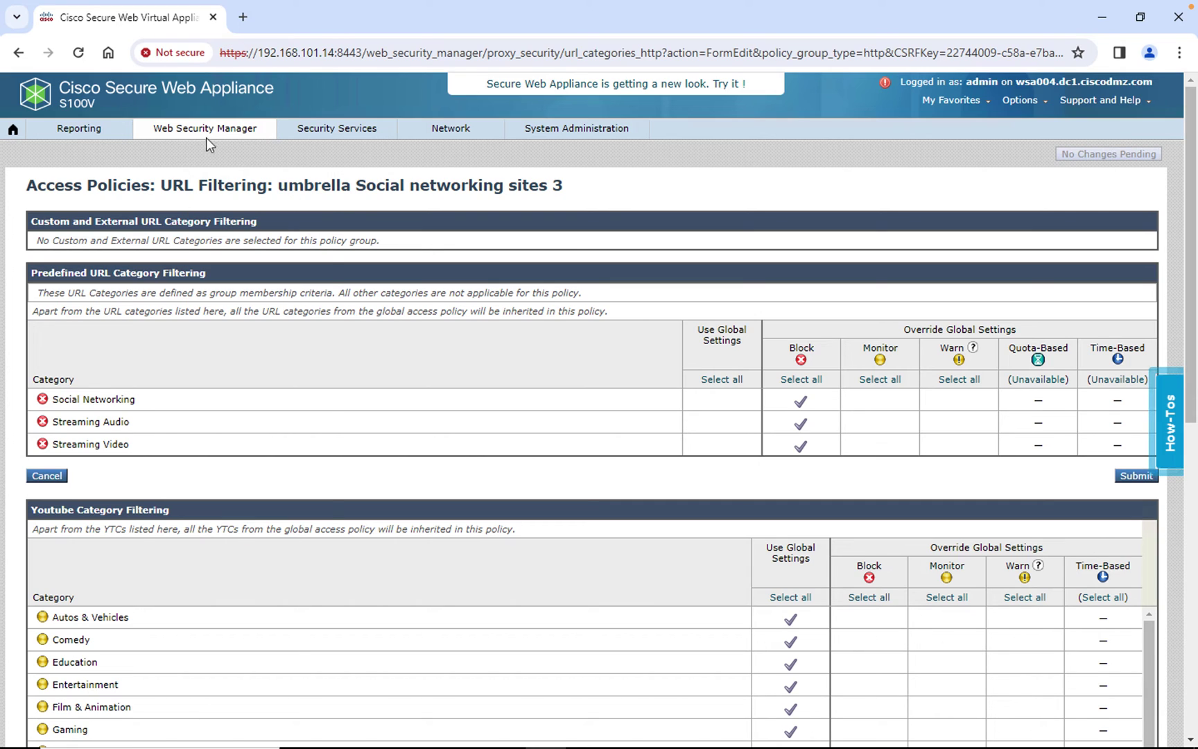
mouse_move(208, 133)
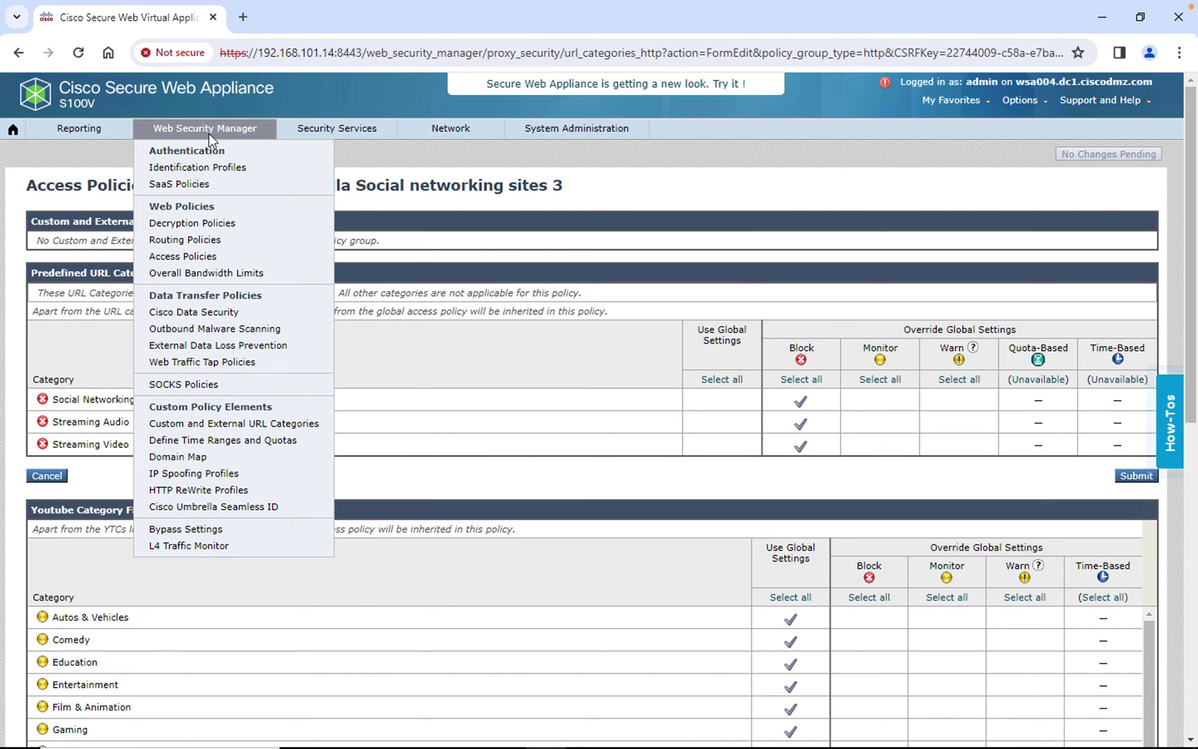
Open the URL filtering for decryption policy umbrella SWA Authenticate users 1 and review its passthrough categories
click(246, 235)
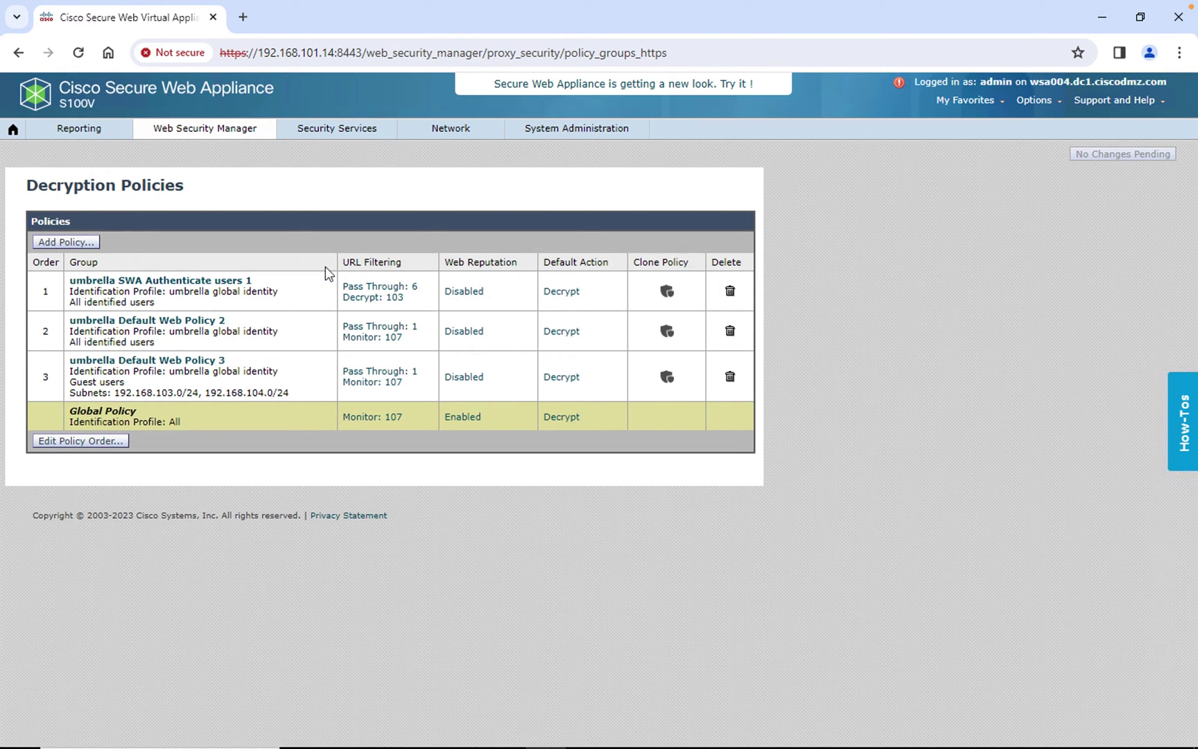
click(378, 294)
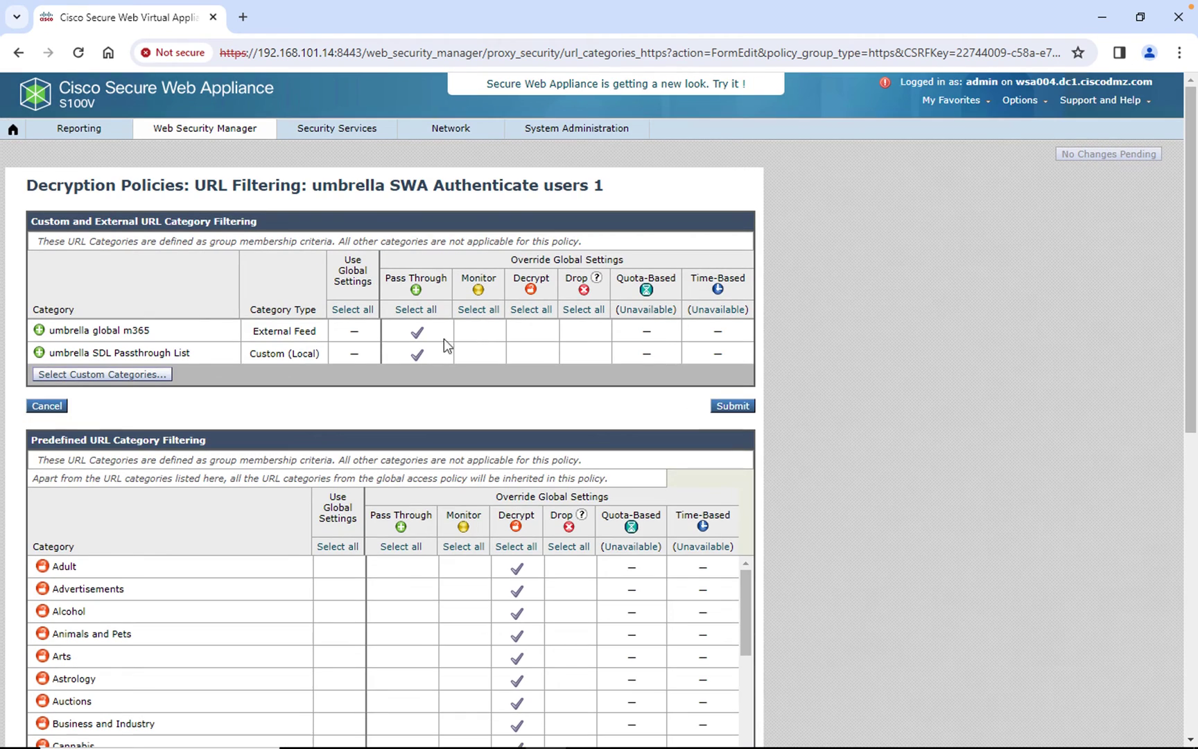
drag(70, 331, 251, 357)
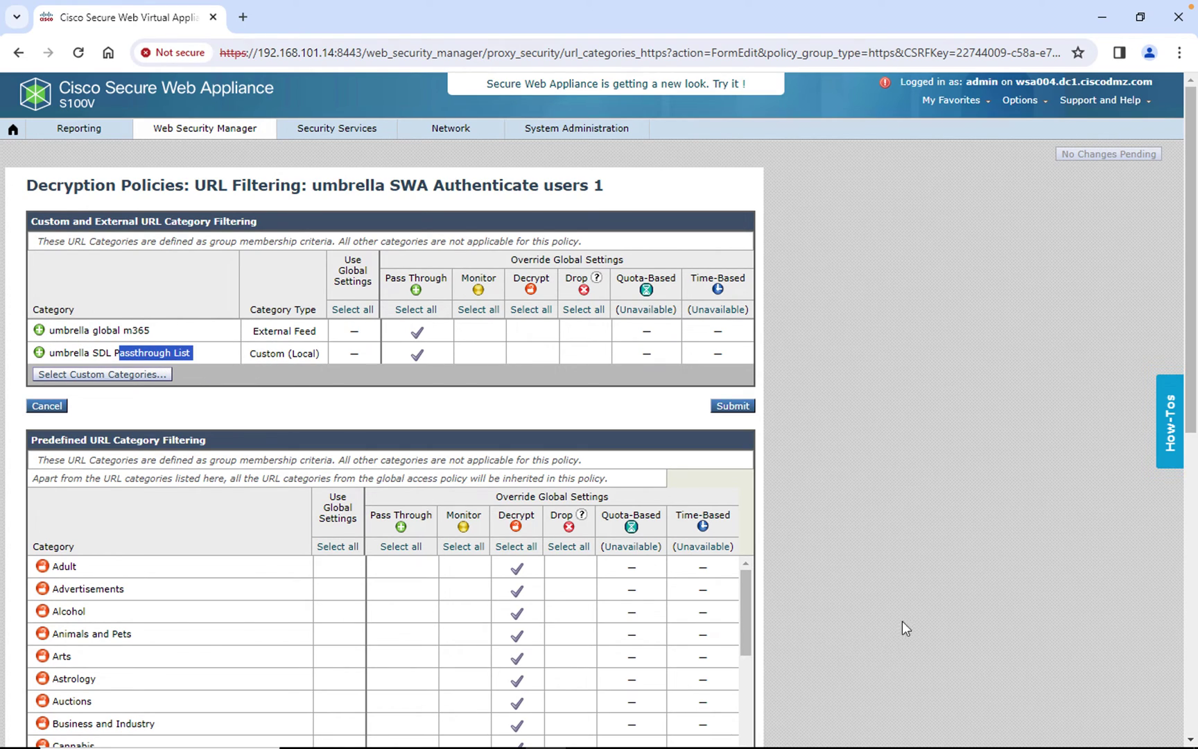
scroll(903, 621, down, 3)
scroll(634, 562, down, 5)
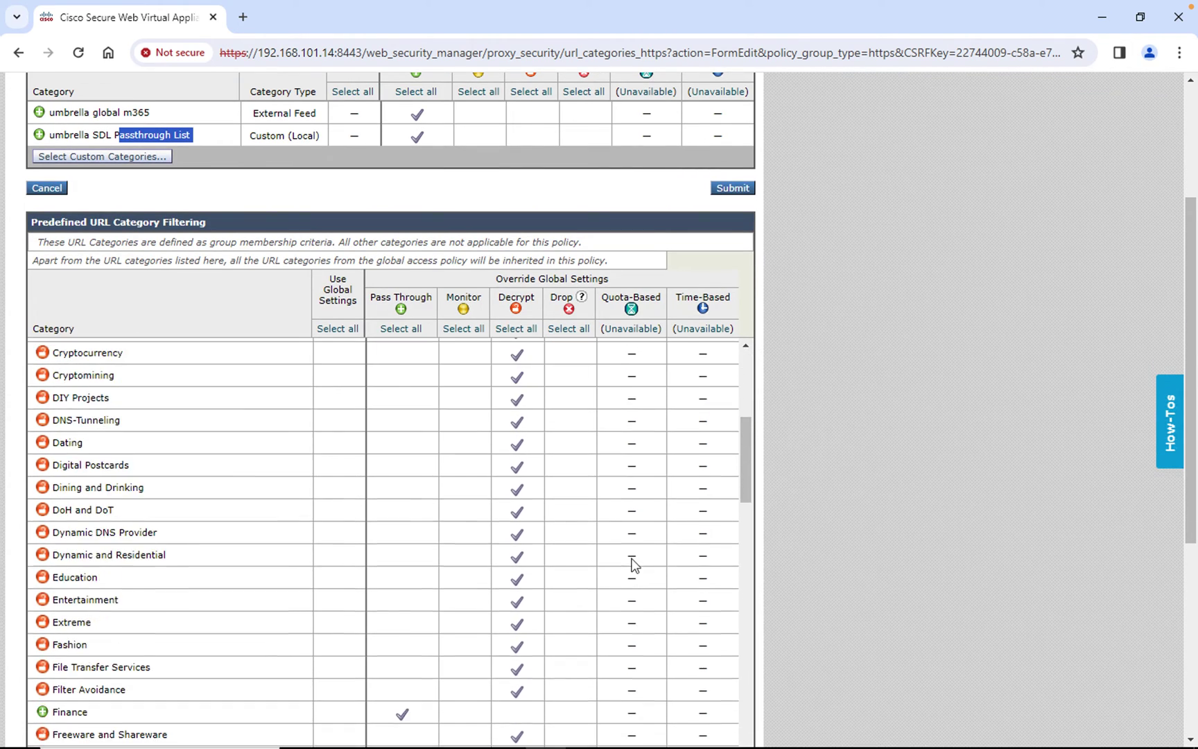
scroll(634, 565, down, 5)
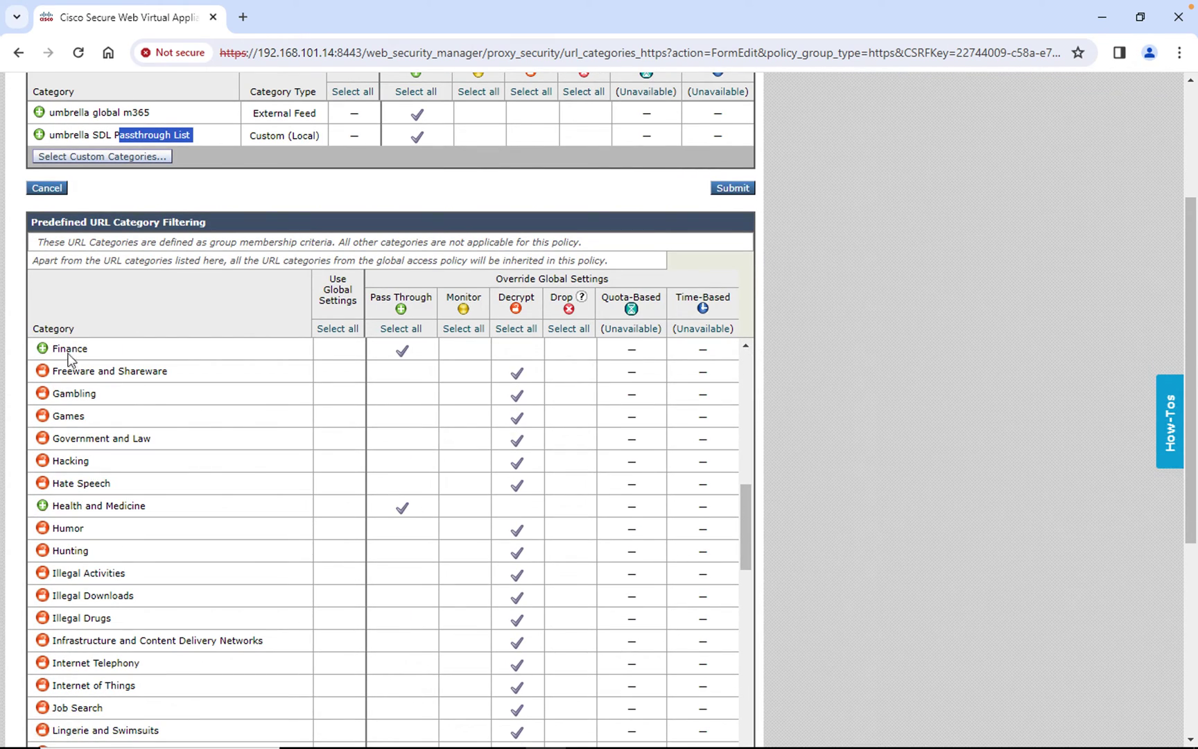
drag(53, 349, 48, 339)
click(161, 559)
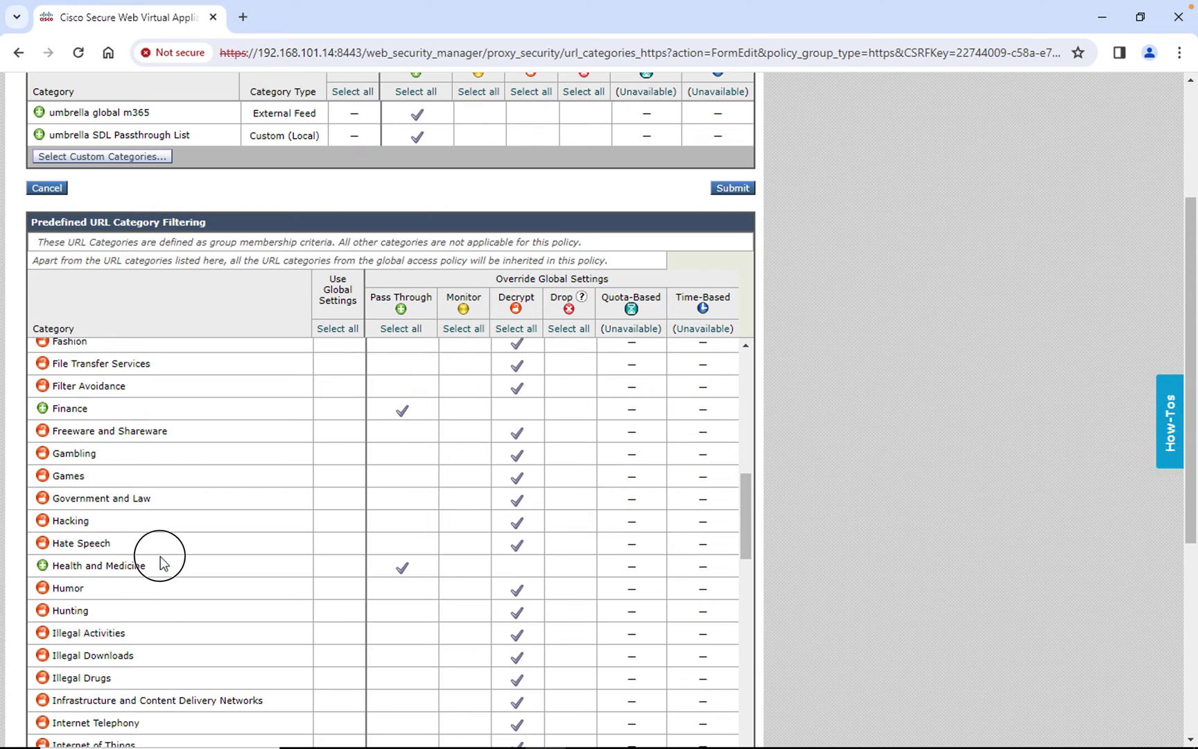
Point out the Social Networking category and submit, triggering the Umbrella-managed configuration error
scroll(163, 562, down, 7)
scroll(167, 565, down, 9)
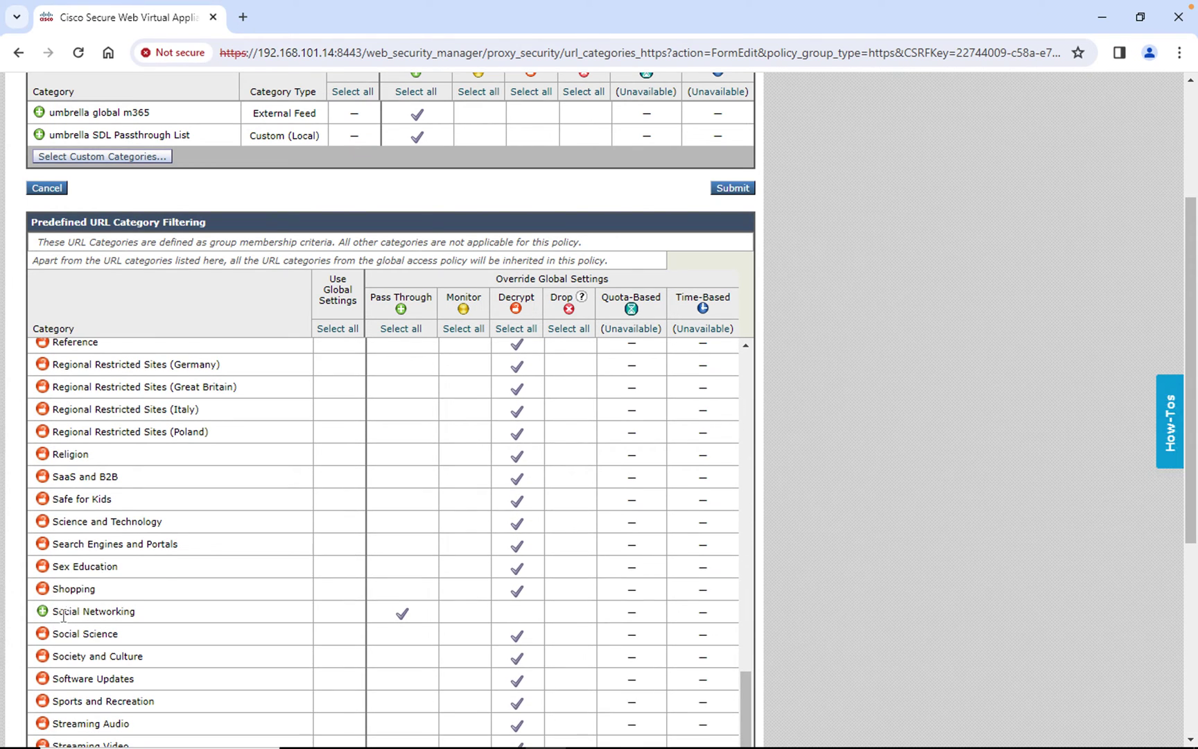
click(200, 612)
click(816, 594)
scroll(814, 589, down, 5)
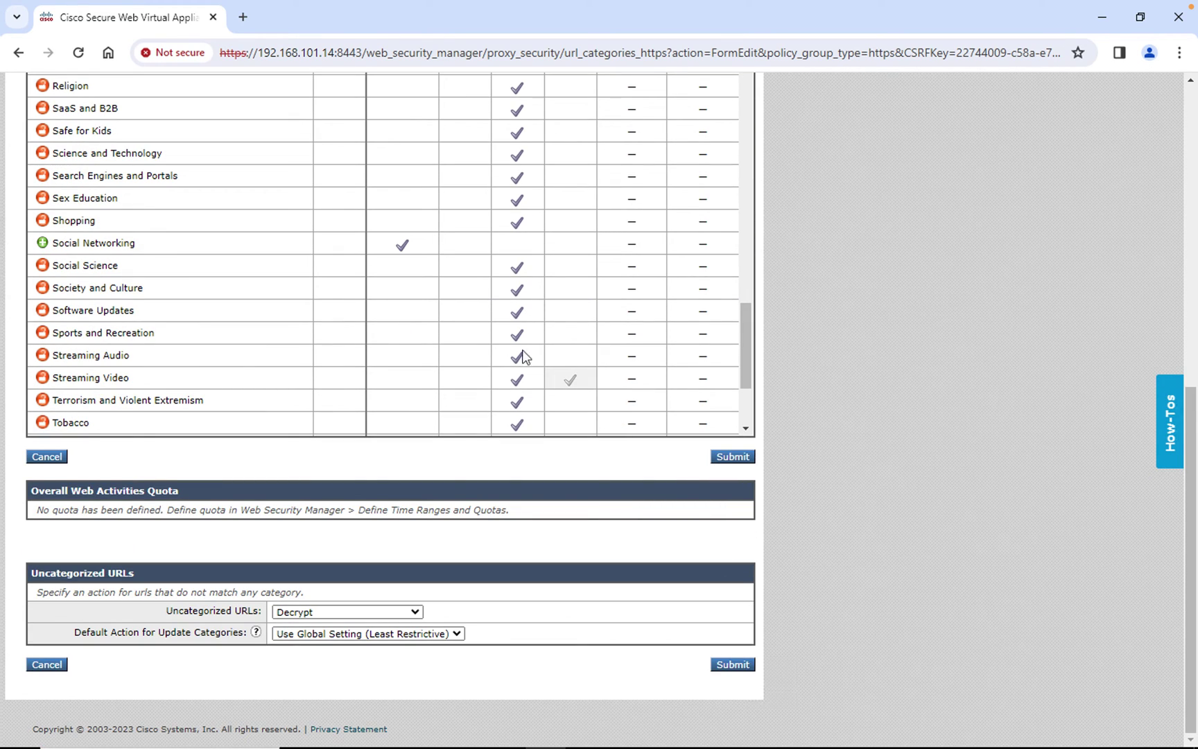
click(414, 244)
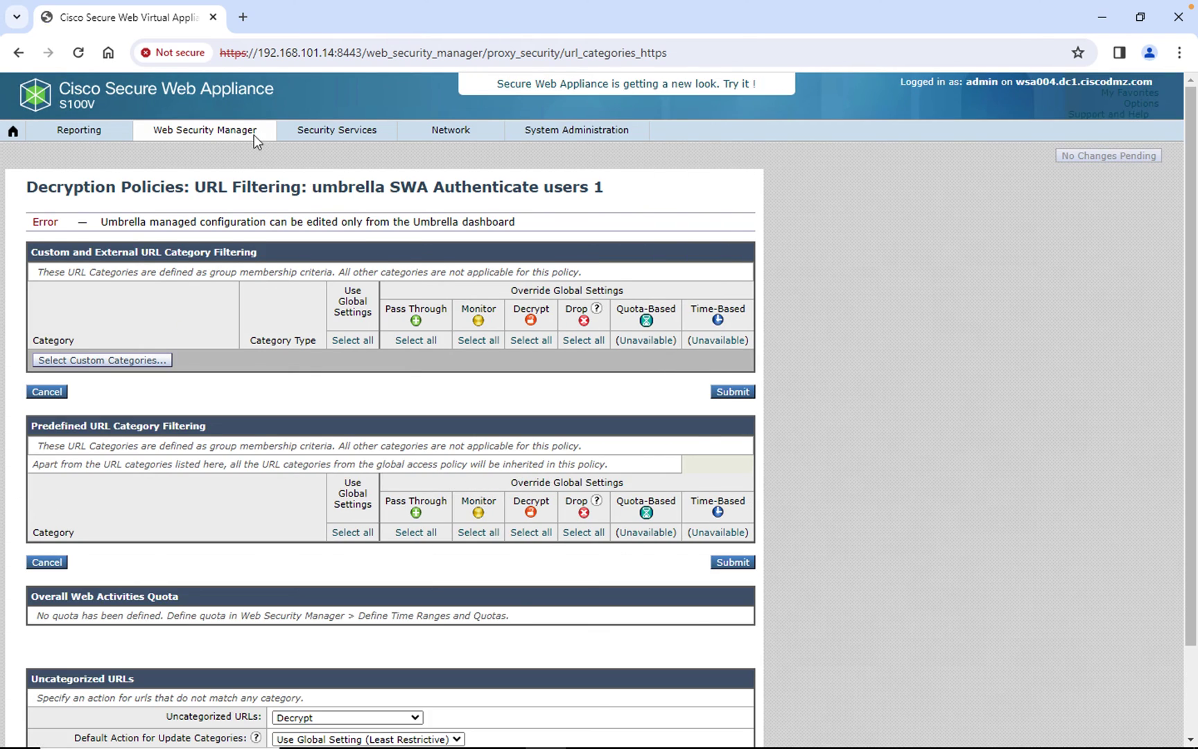
Open the umbrella global m365 custom category and review its feed's Web Service URL
mouse_move(254, 135)
click(217, 430)
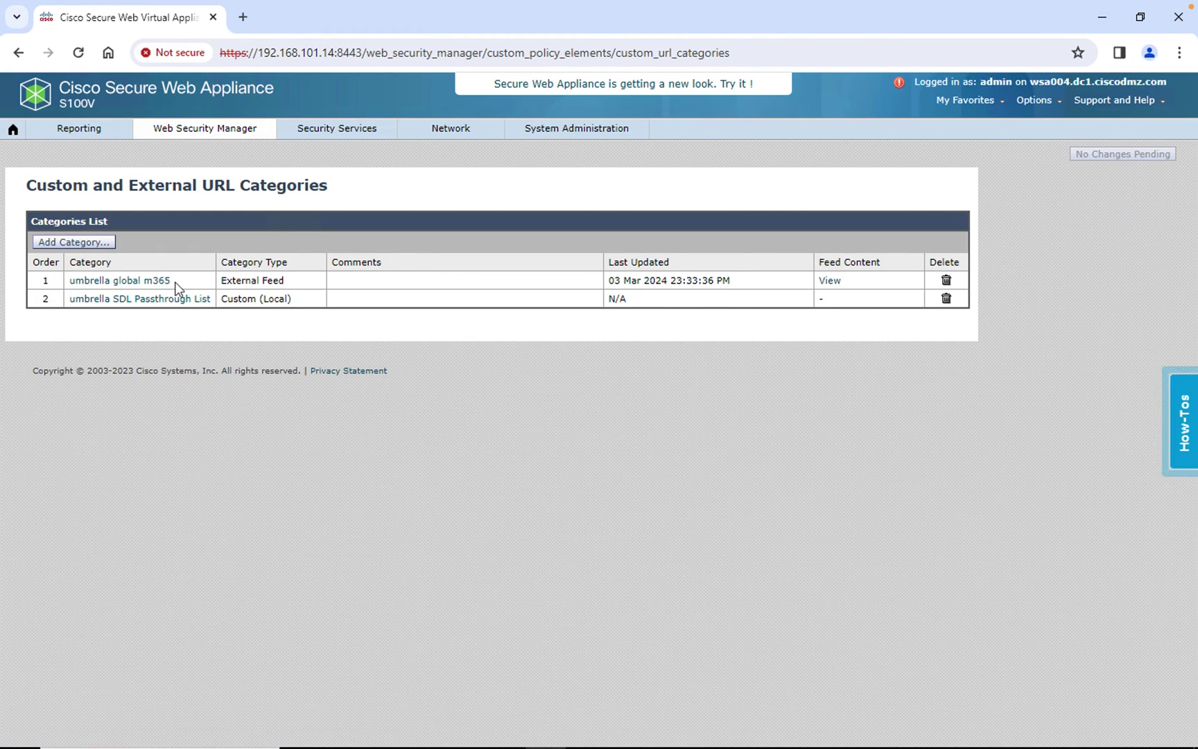
click(151, 281)
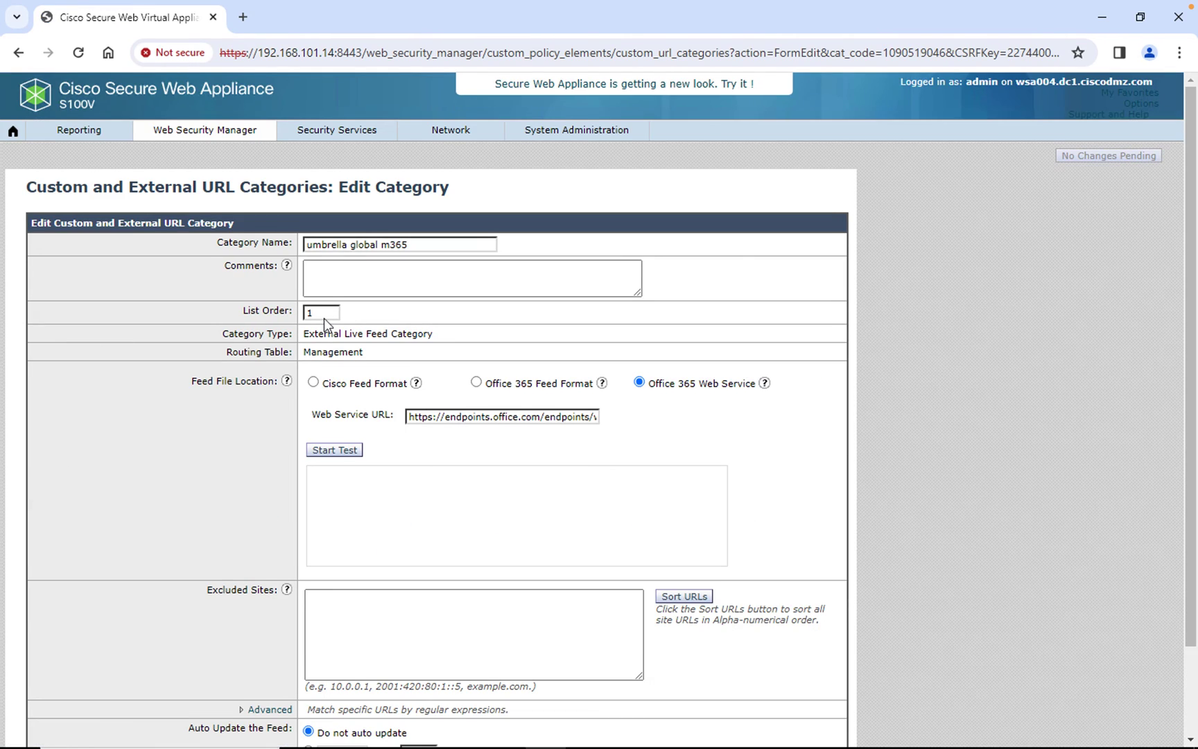
drag(439, 416, 673, 422)
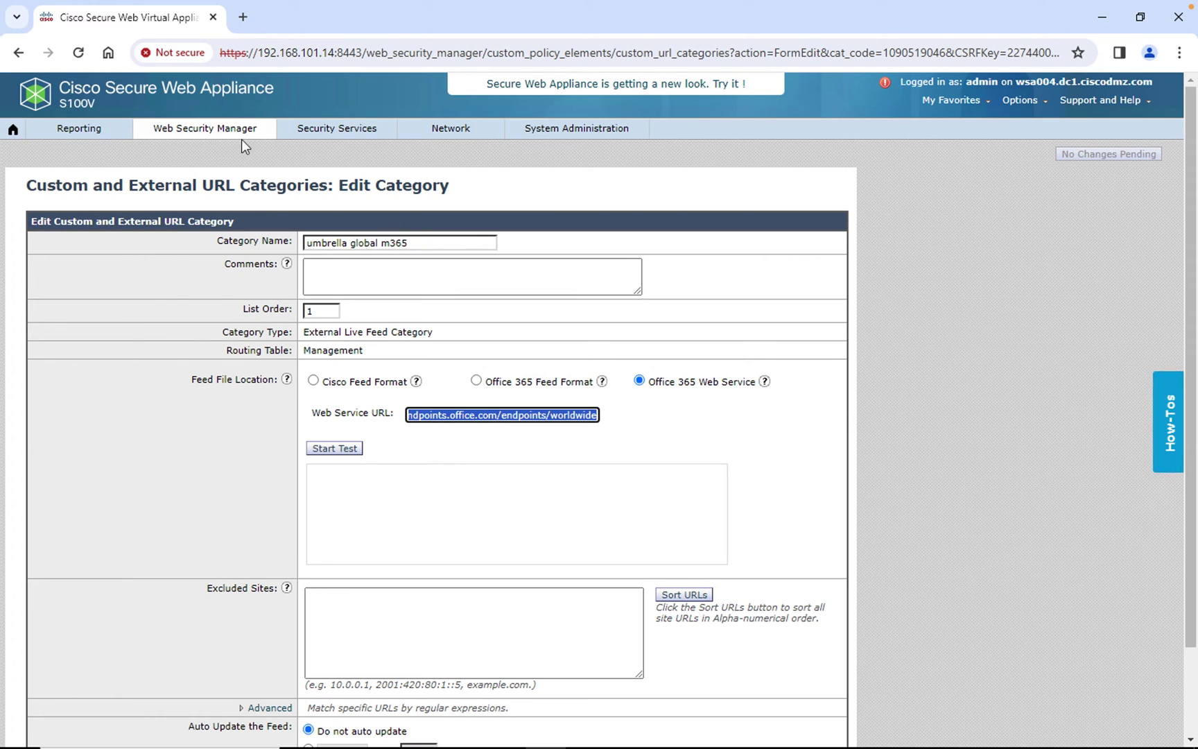
Back in Custom and External URL Categories, view the m365 feed's site list and close it
mouse_move(237, 137)
click(232, 423)
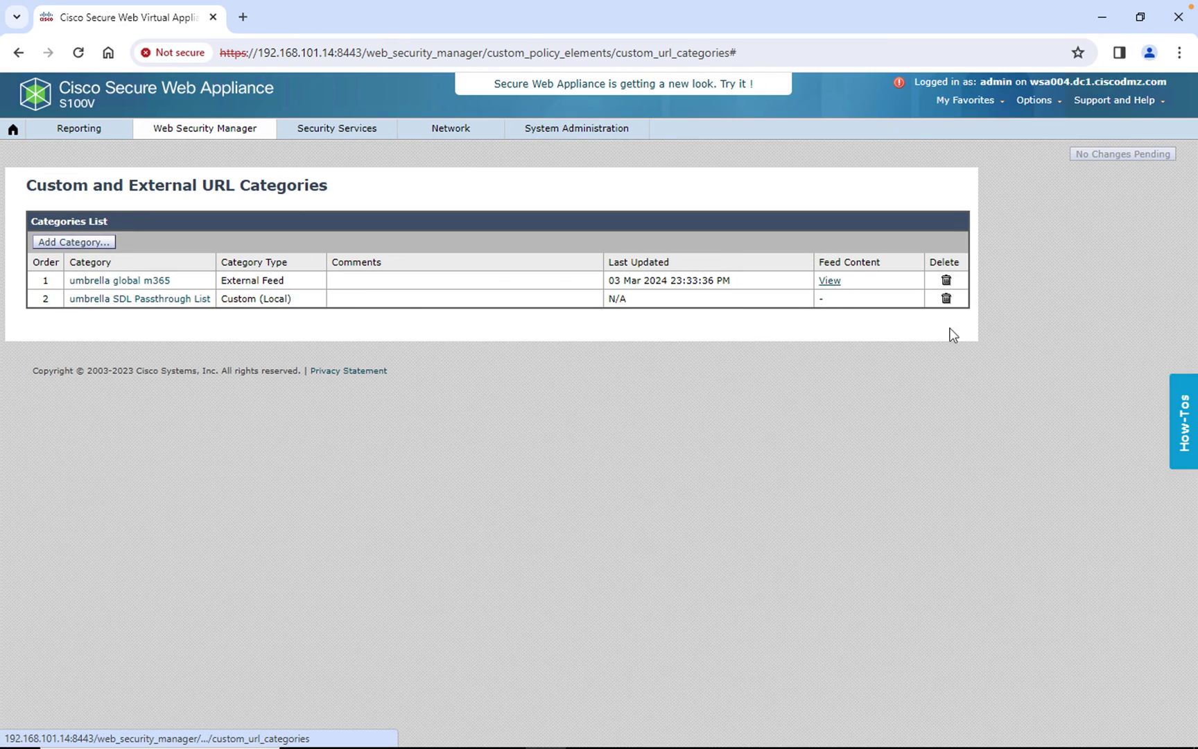
drag(816, 309, 812, 512)
click(812, 515)
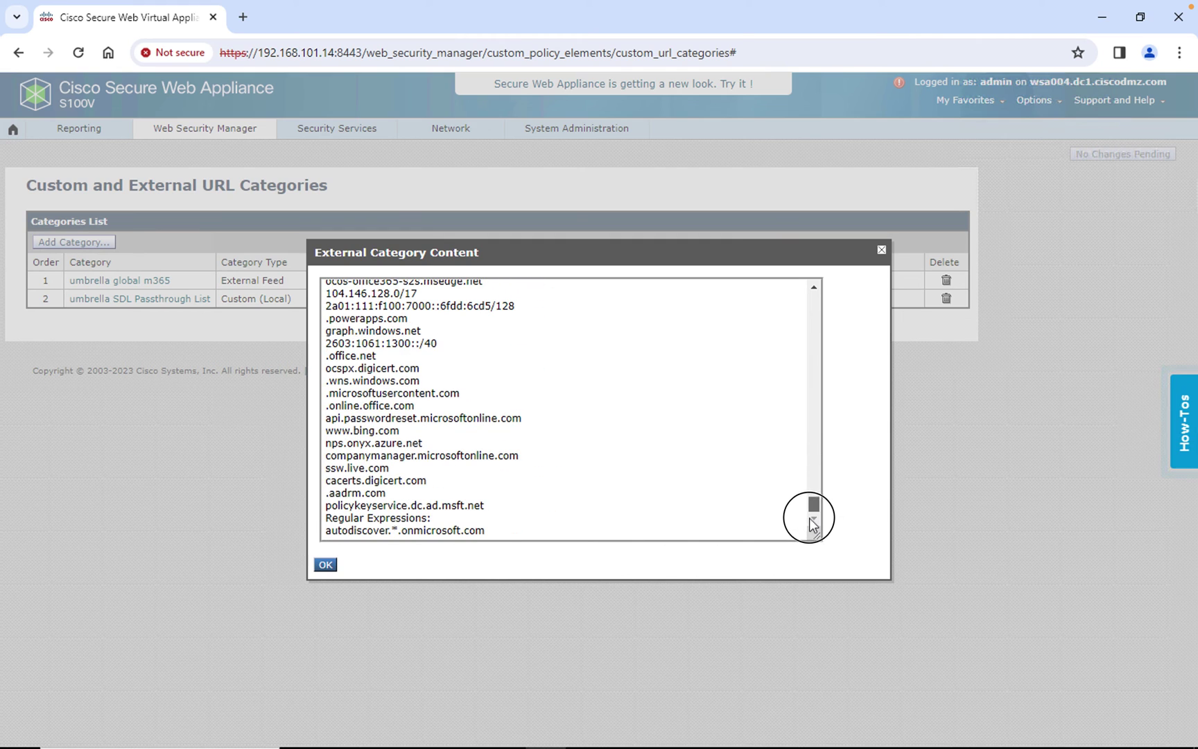
click(883, 252)
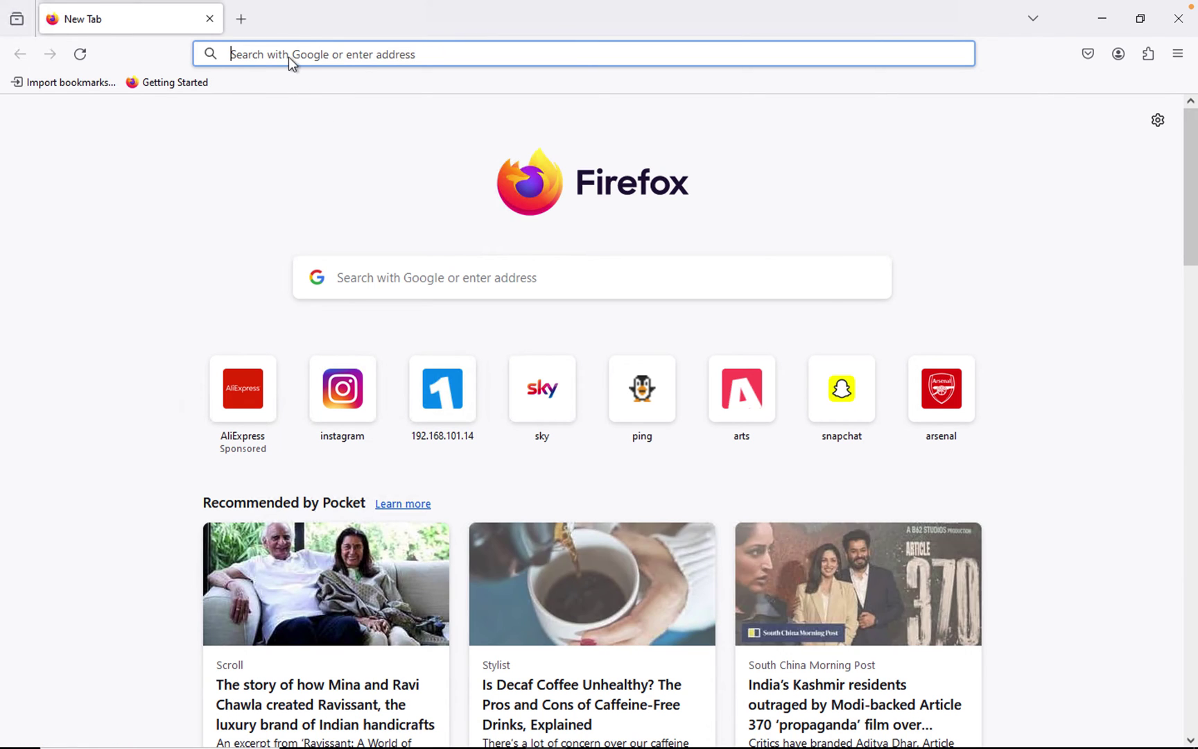
click(290, 57)
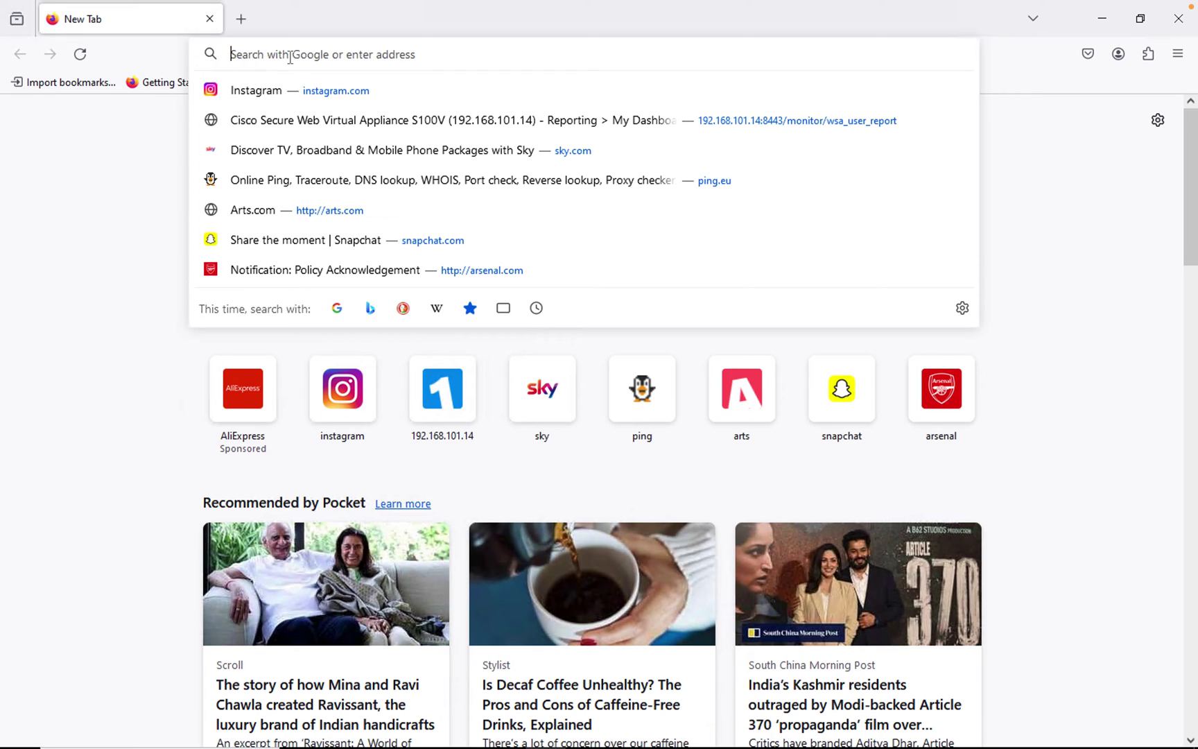
Load google.com, then spotify.com in a new tab to test the Streaming Audio block
text(google.com/)
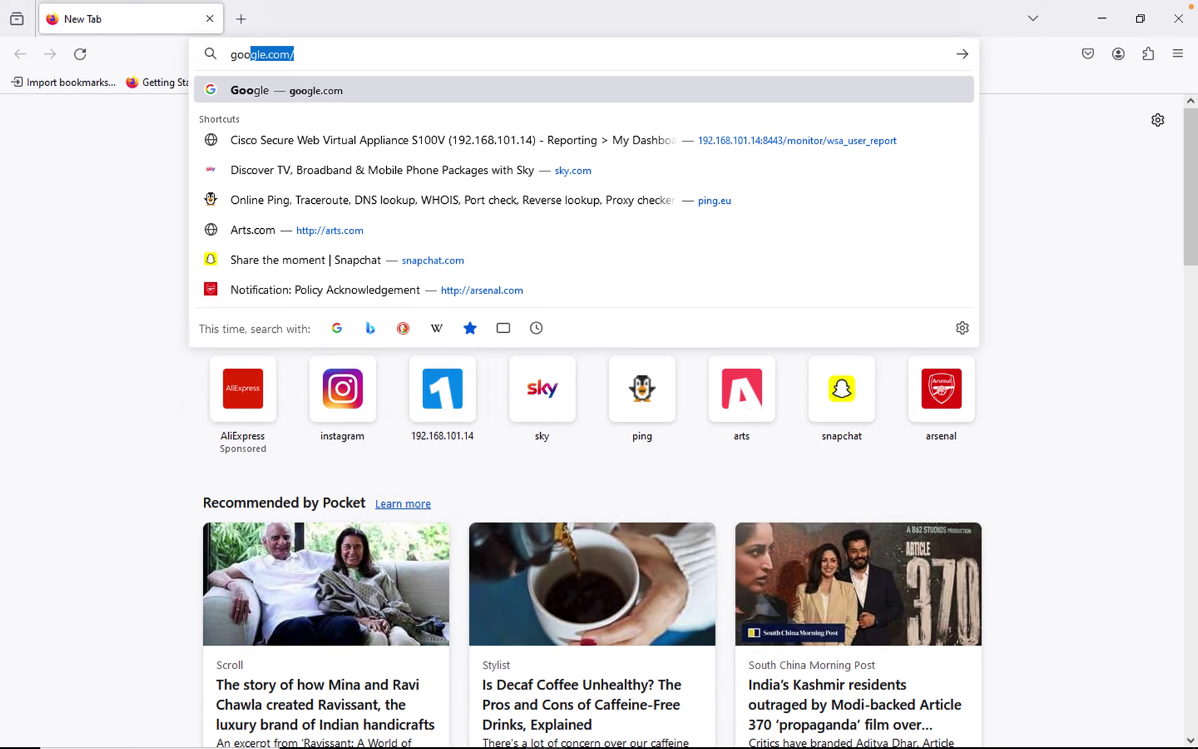
key(Return)
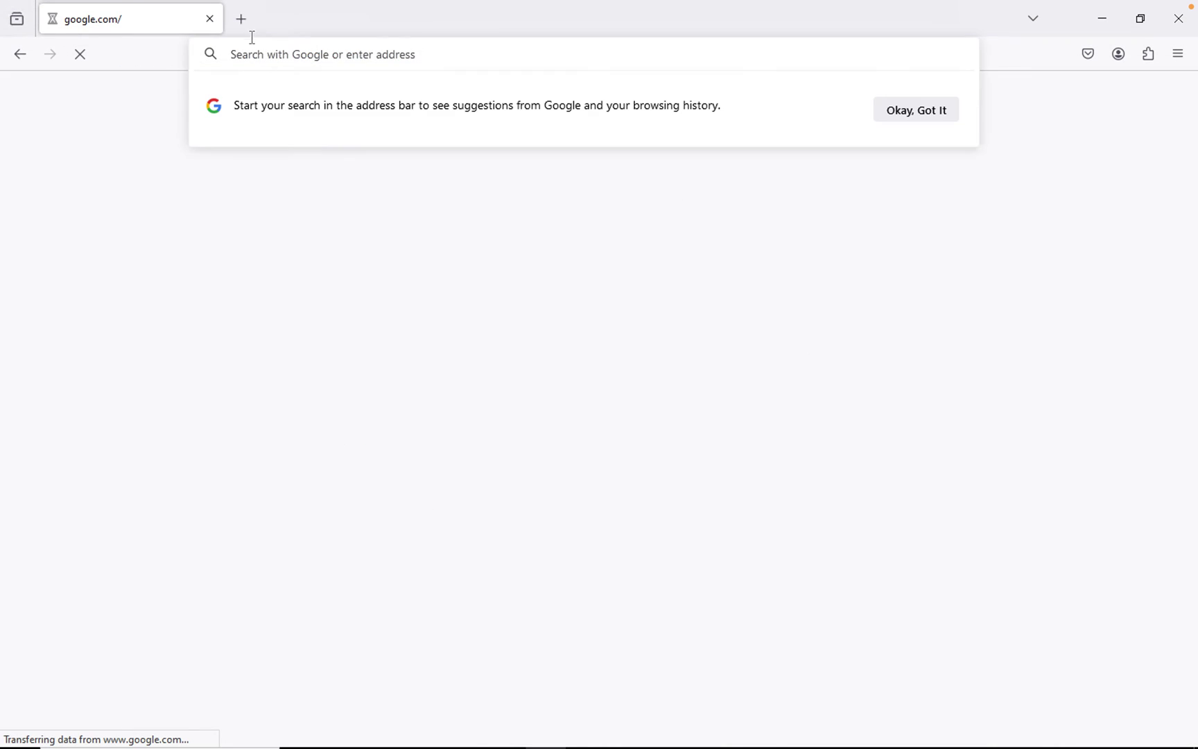
click(240, 20)
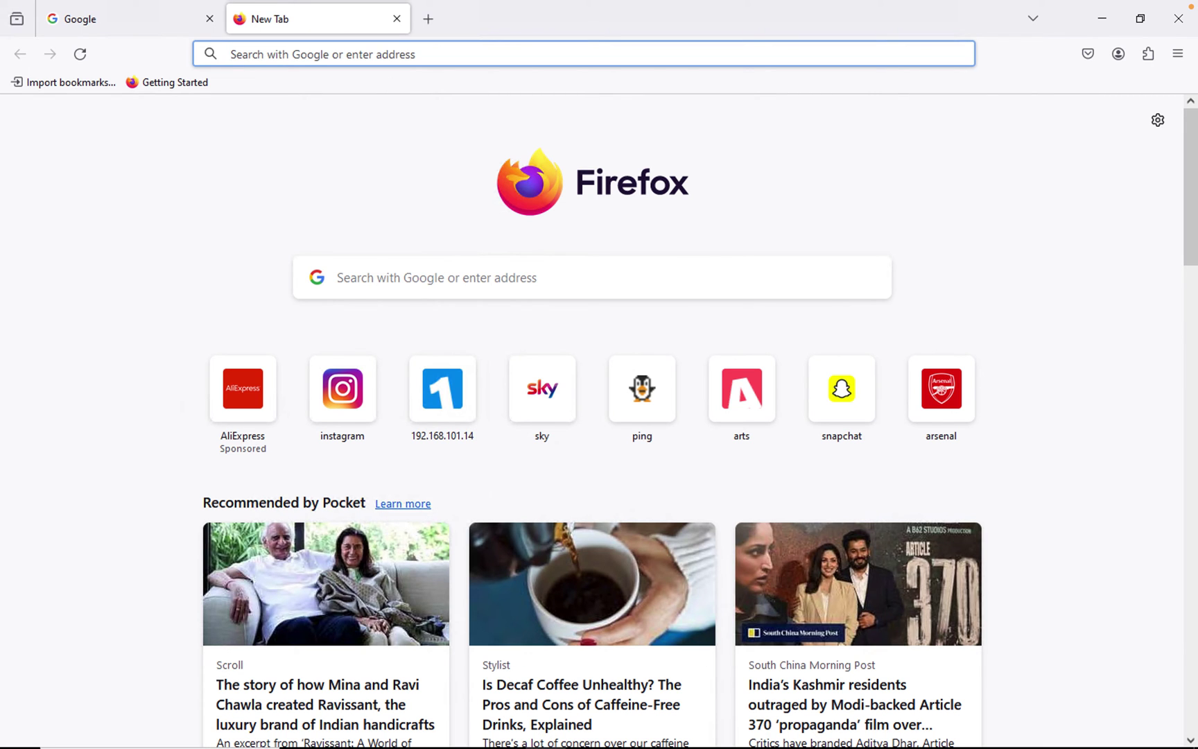
text(spotify)
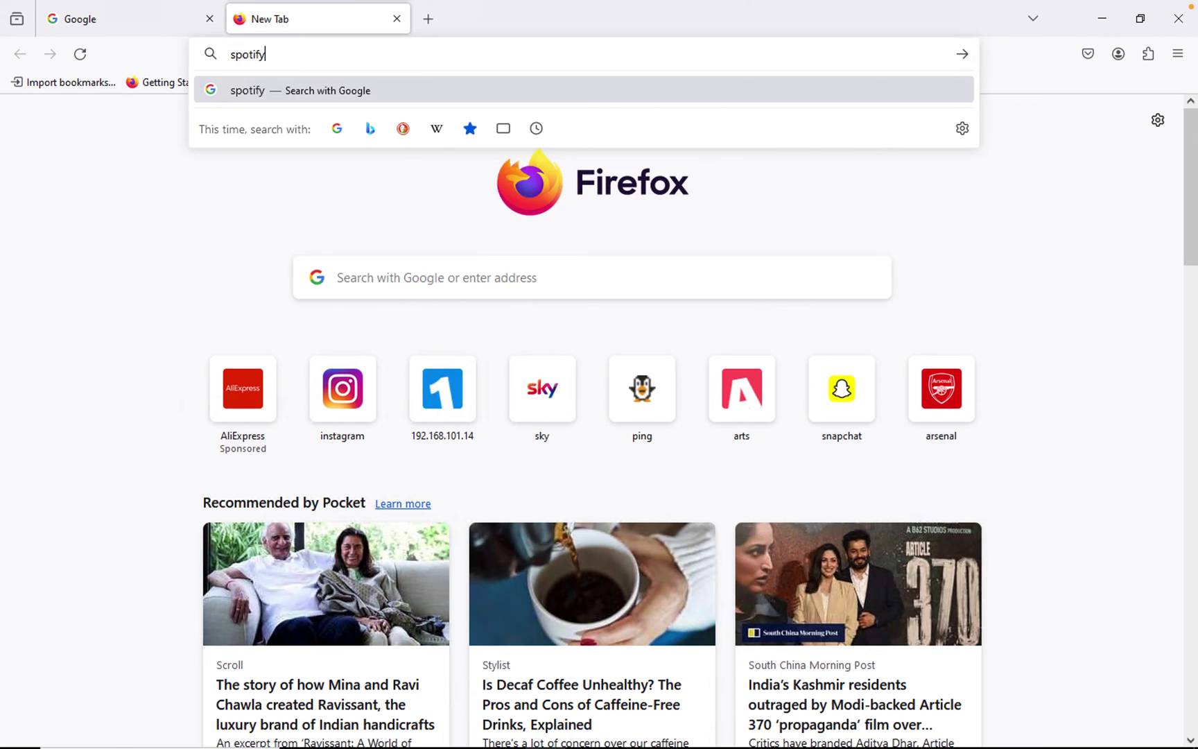
text(.com)
key(Return)
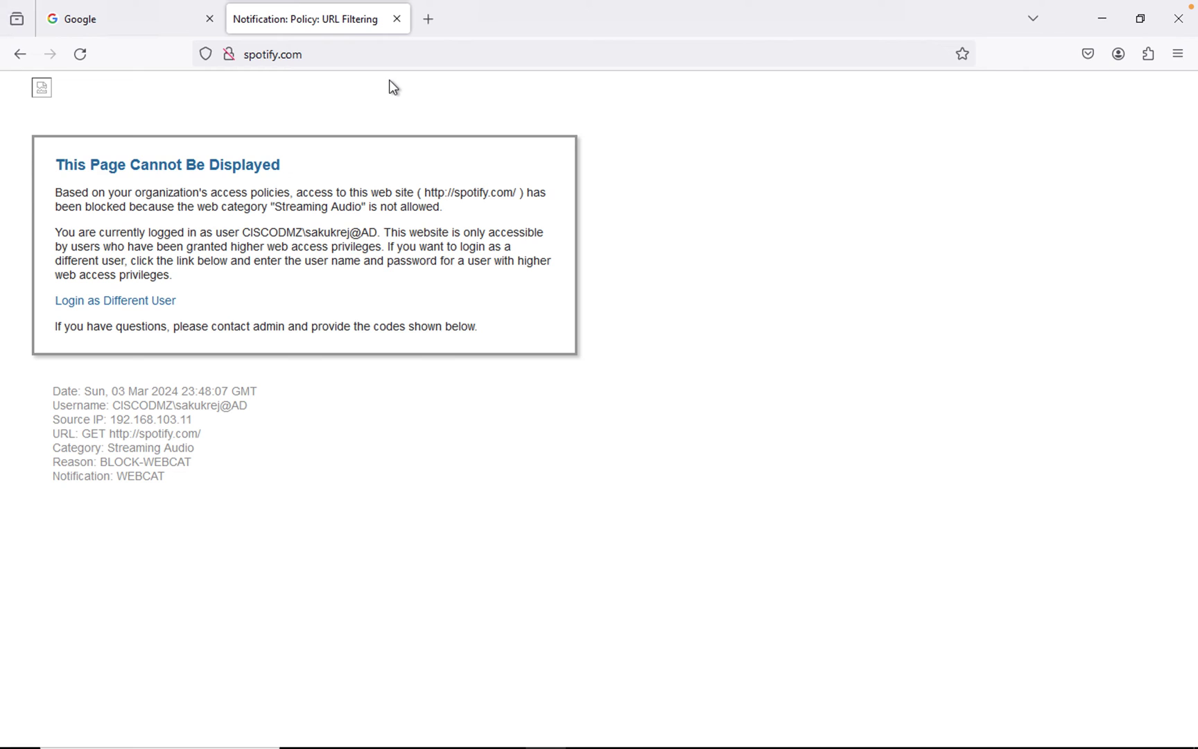
Load cnn.com in a new tab and accept its News warning acknowledgement
click(429, 21)
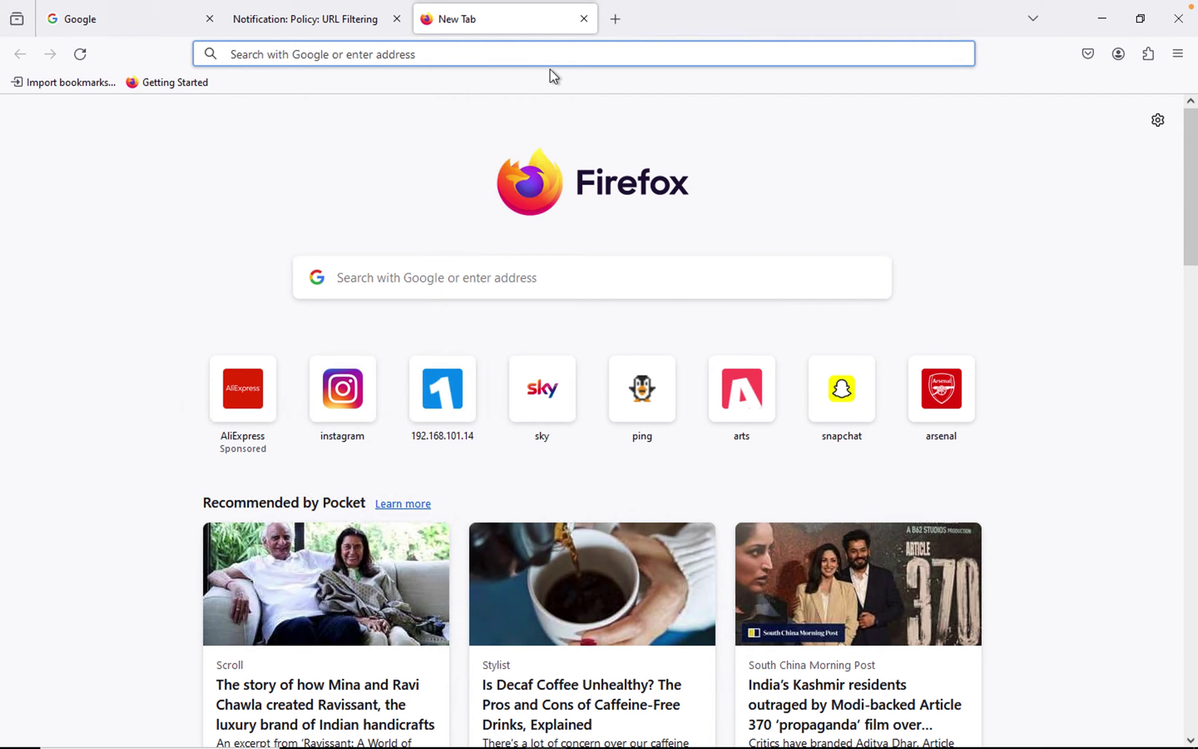
text(cnn.com)
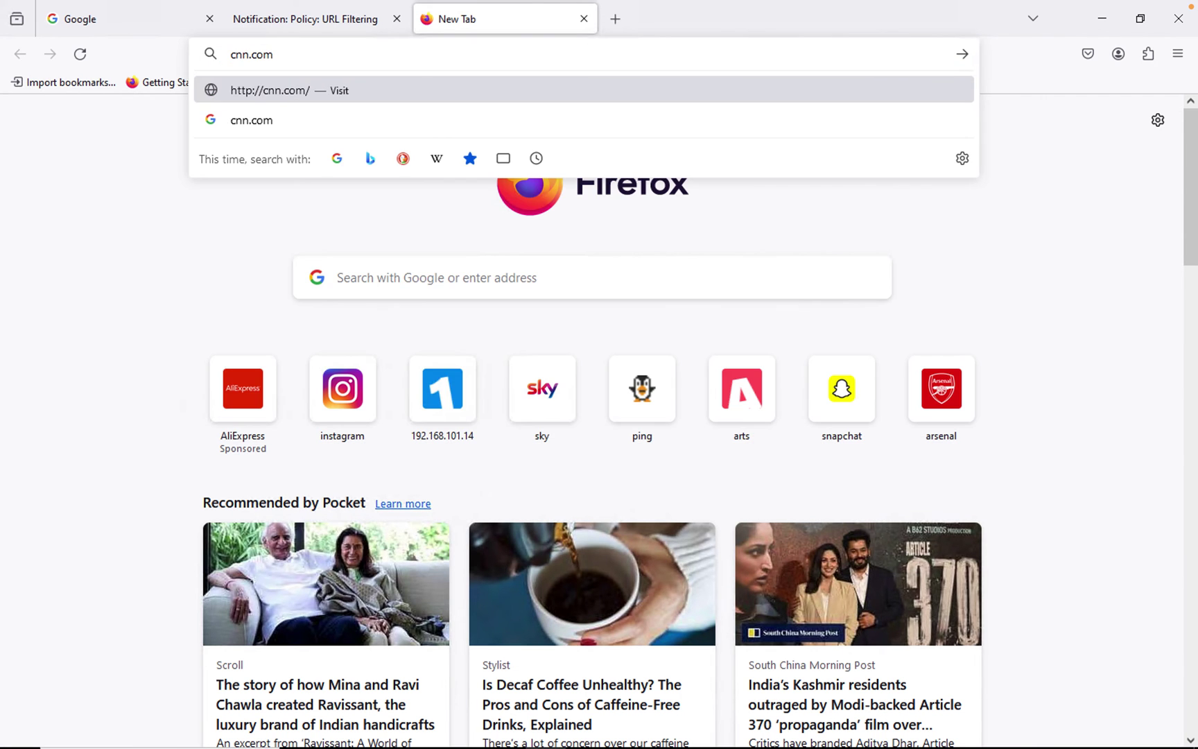
key(Return)
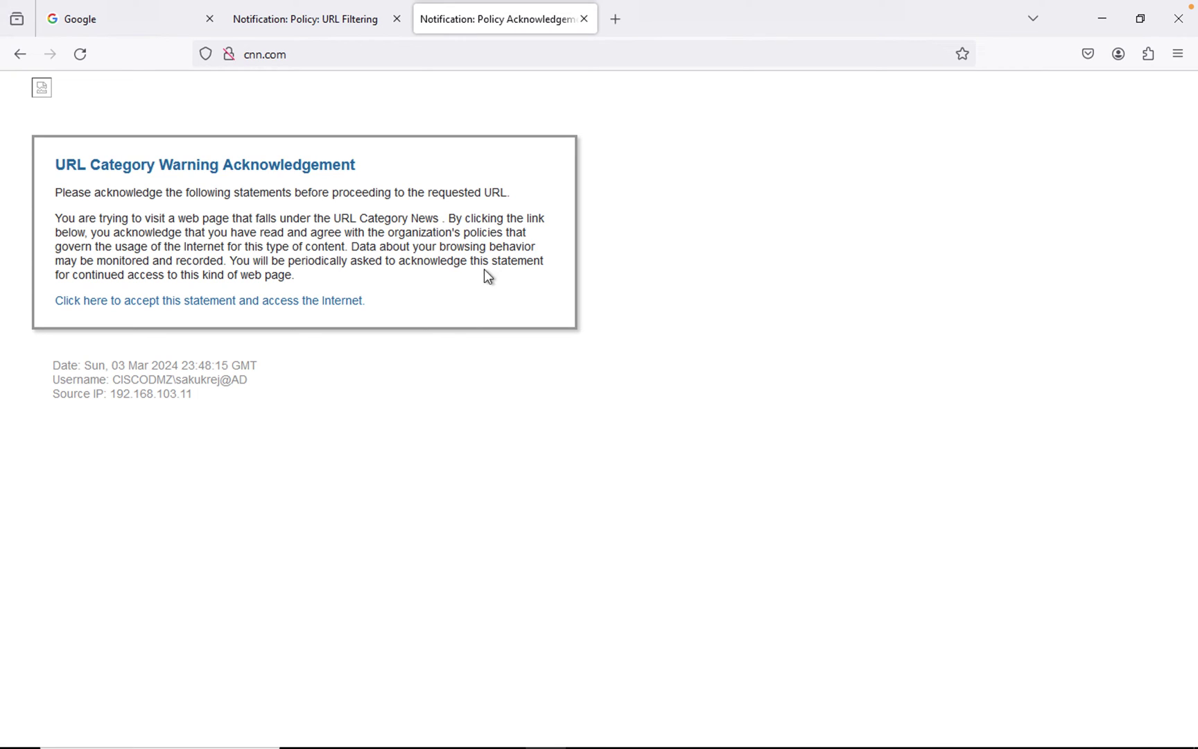
drag(157, 165, 332, 165)
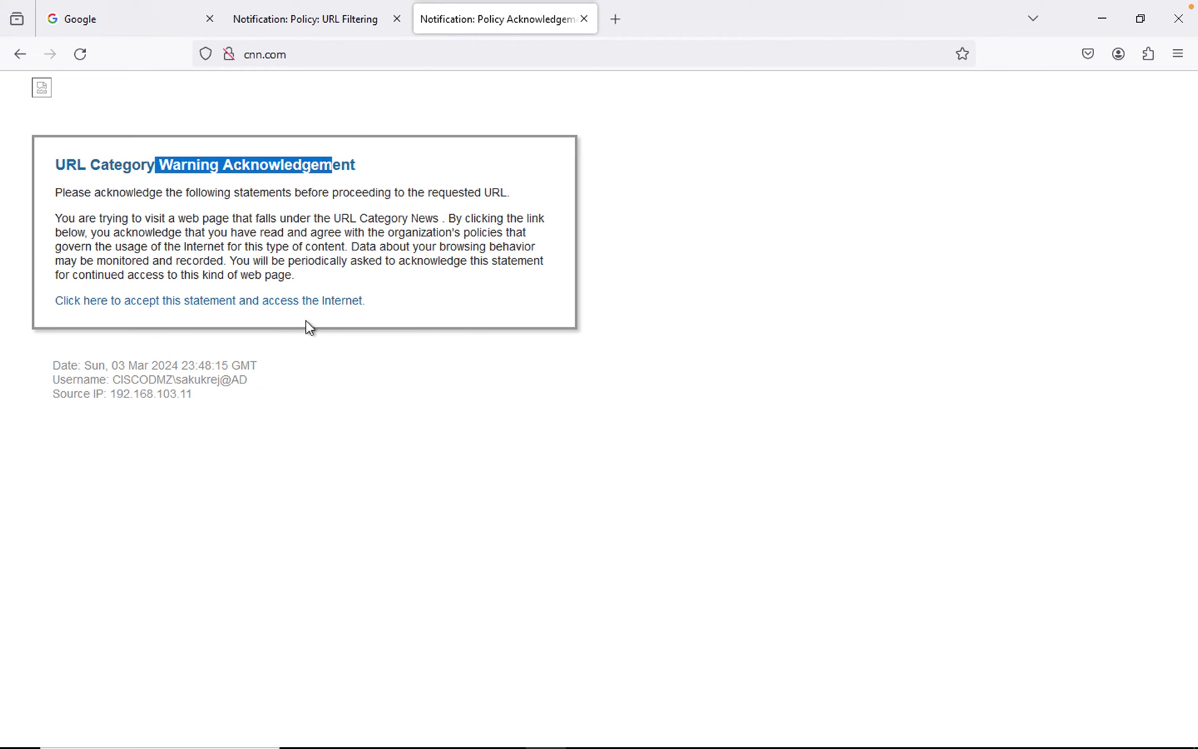
click(262, 305)
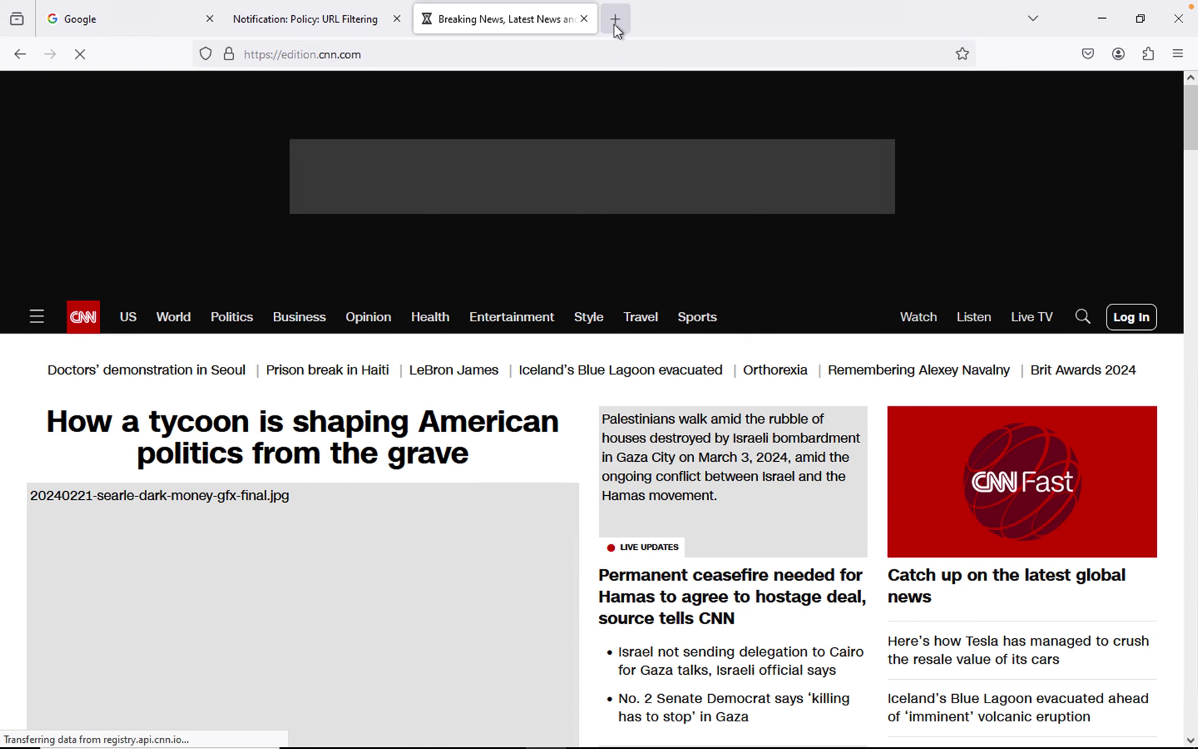
Load tesco.com in another new tab
click(614, 21)
text(tesco.com)
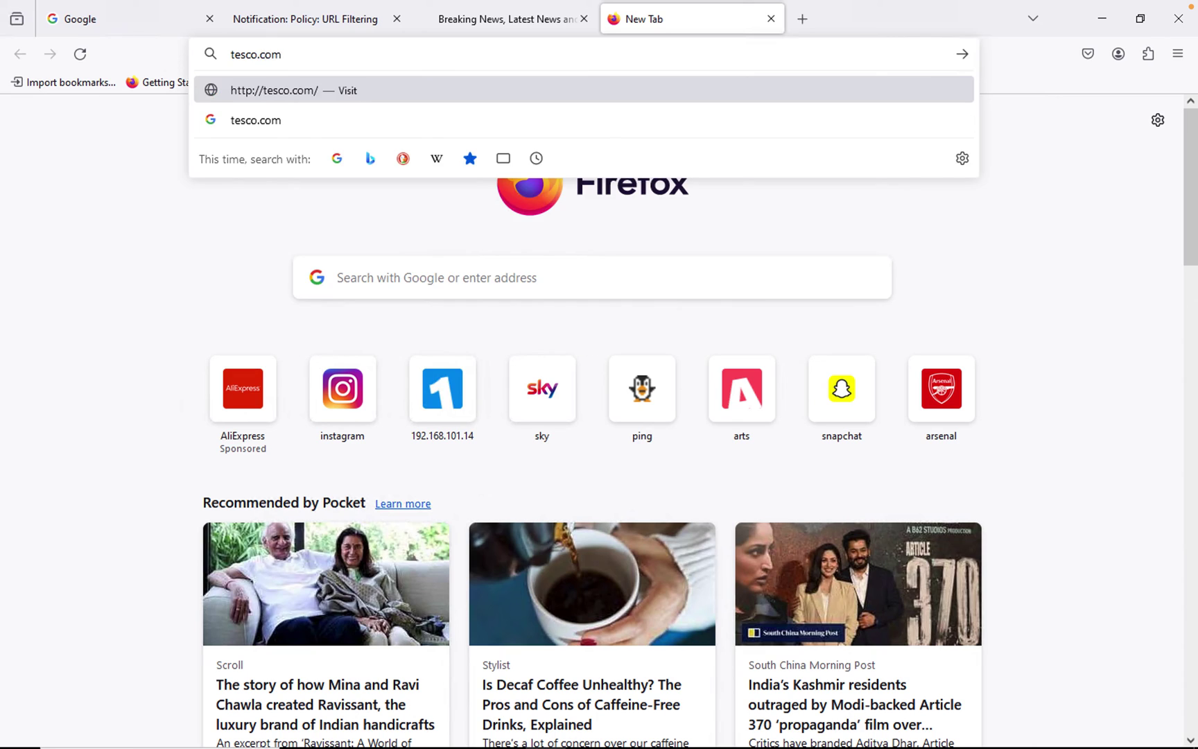
key(Return)
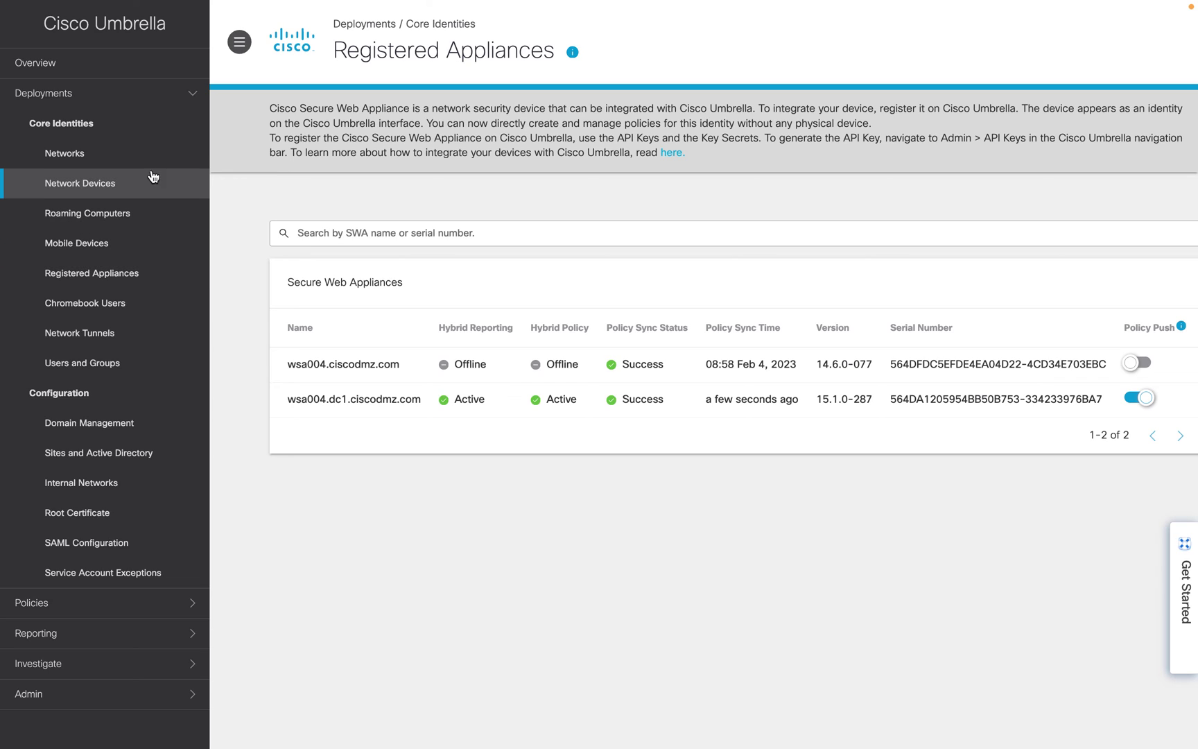
Open Reporting > Activity Search, dismiss the tip, and filter Identity Type to Secure Web Appliances
click(100, 635)
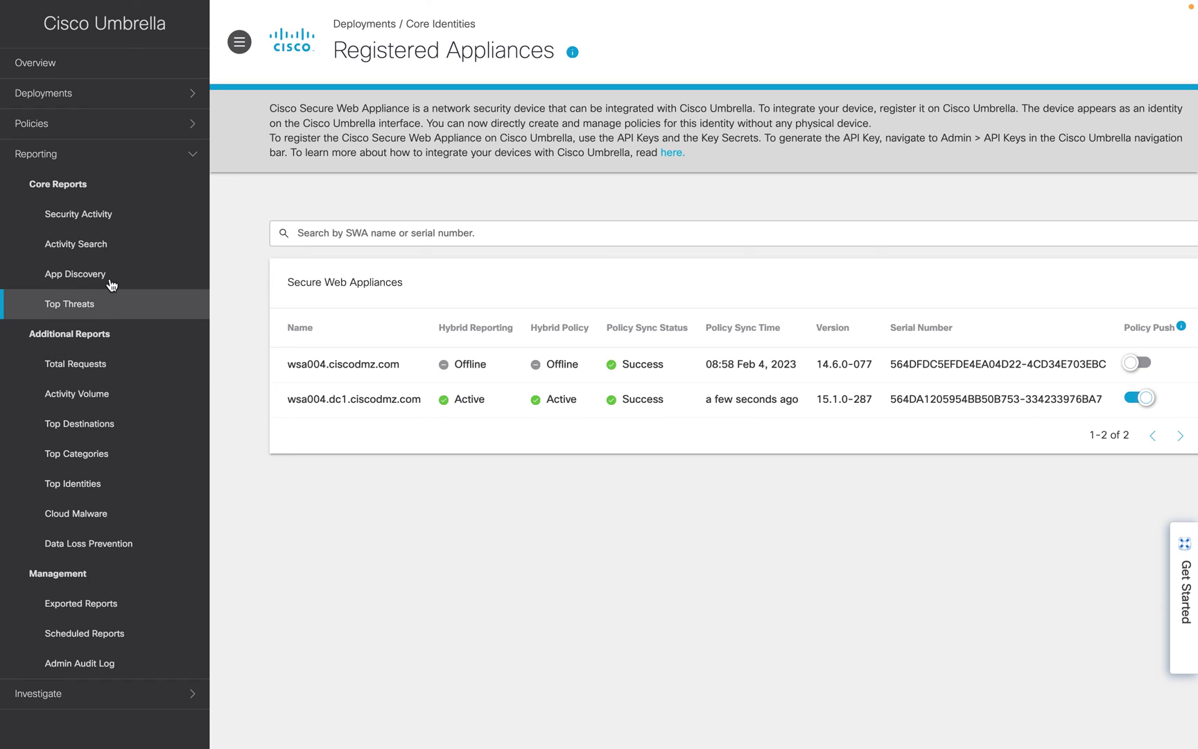
click(106, 248)
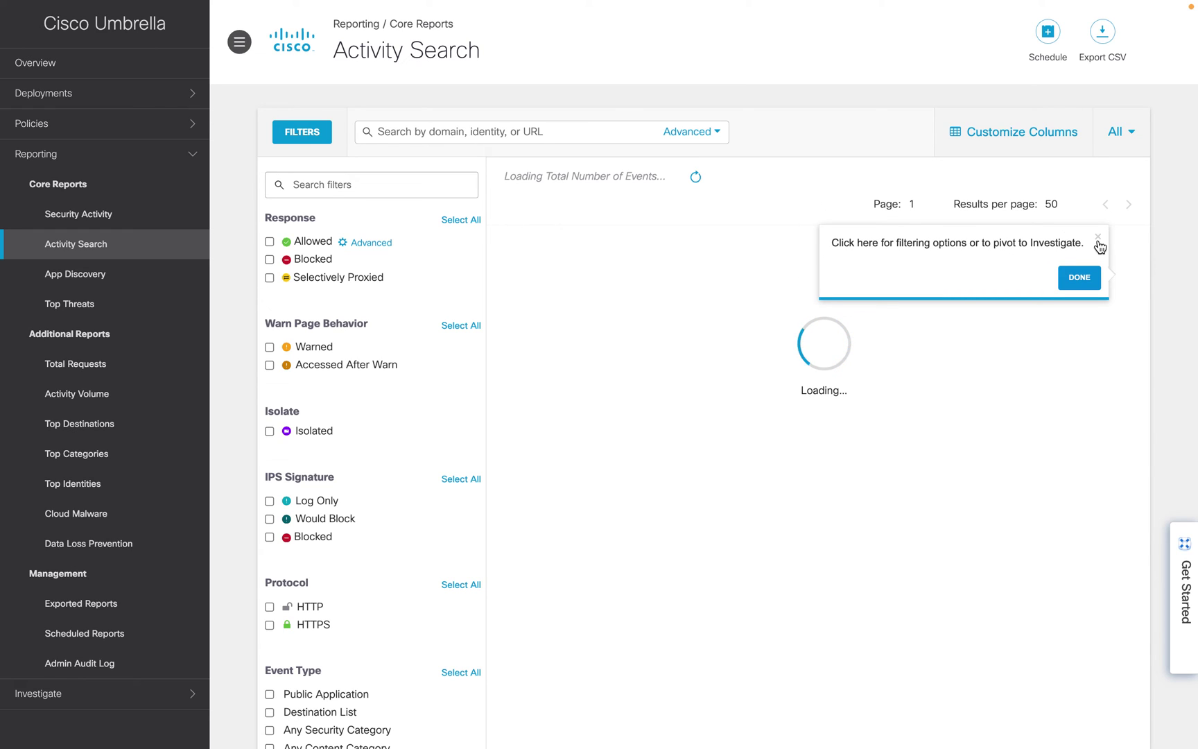
click(1099, 239)
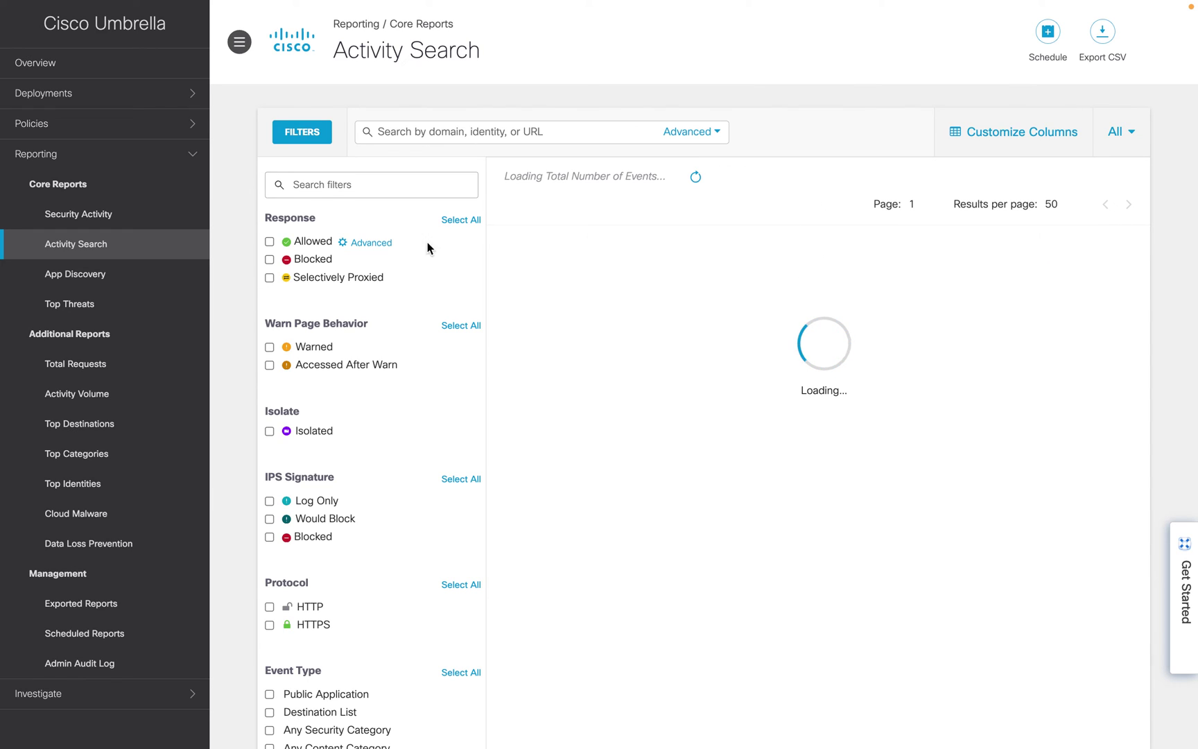
scroll(364, 471, down, 3)
scroll(360, 563, down, 1)
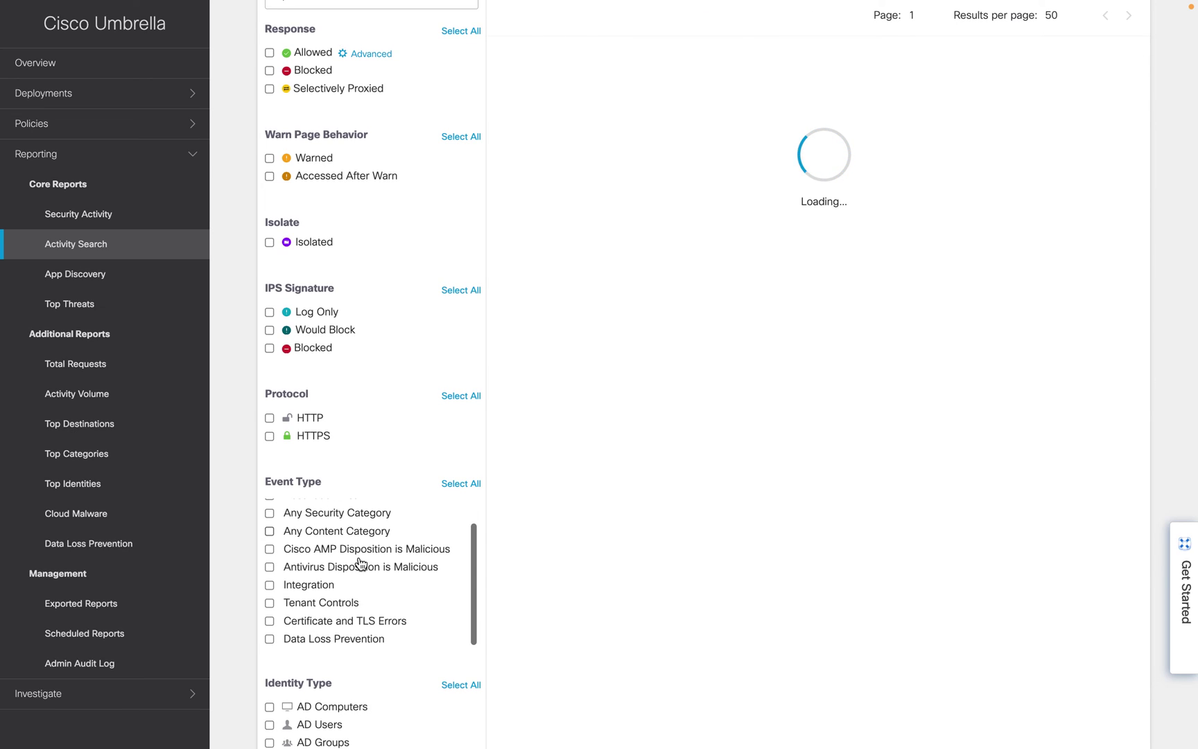
scroll(354, 631, down, 3)
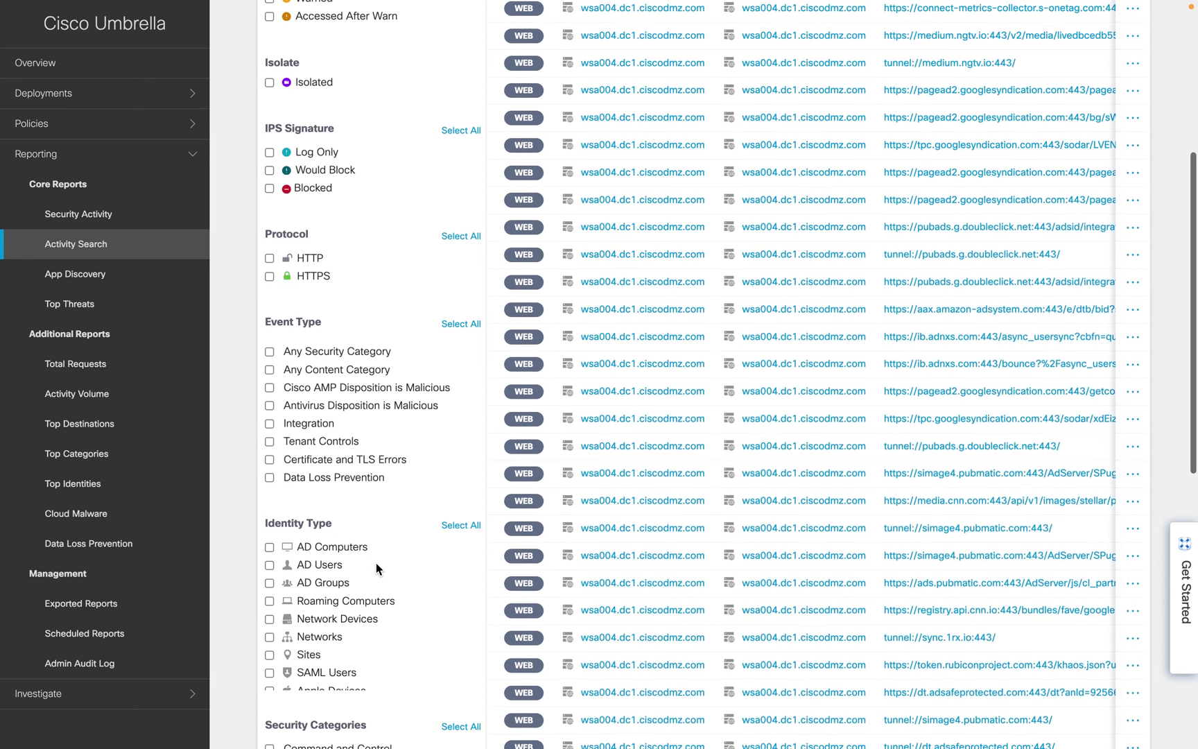
scroll(375, 563, down, 6)
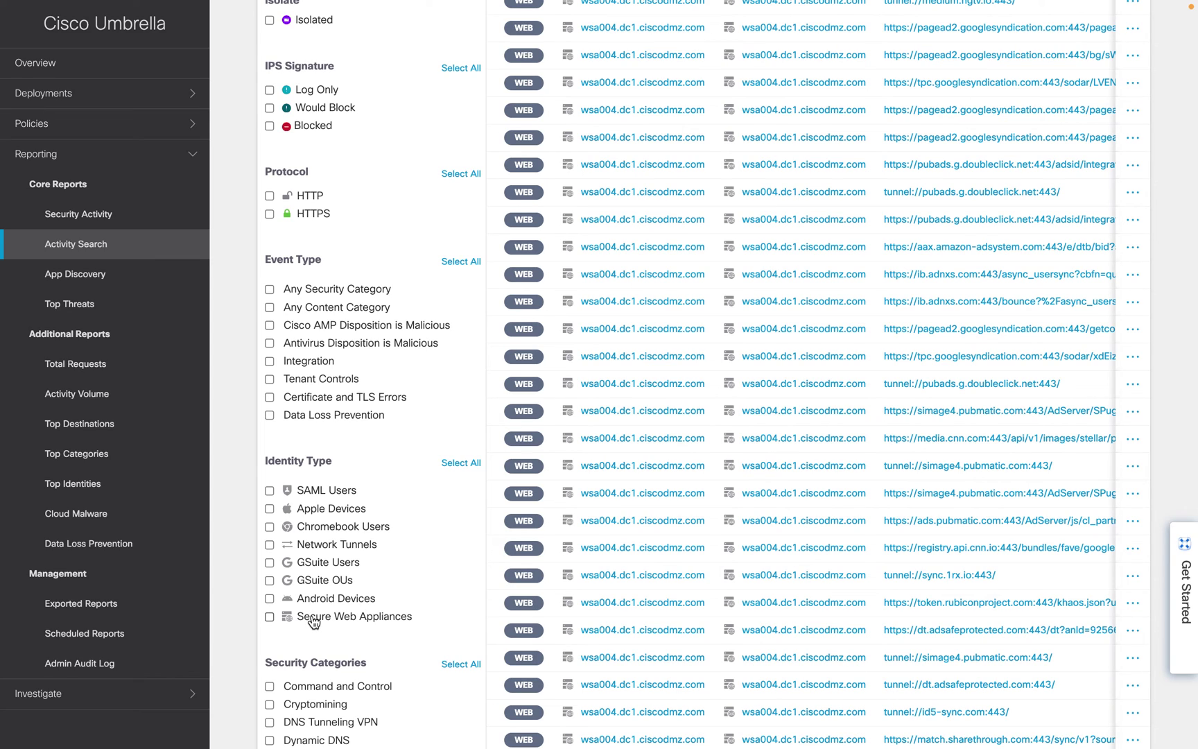
click(313, 619)
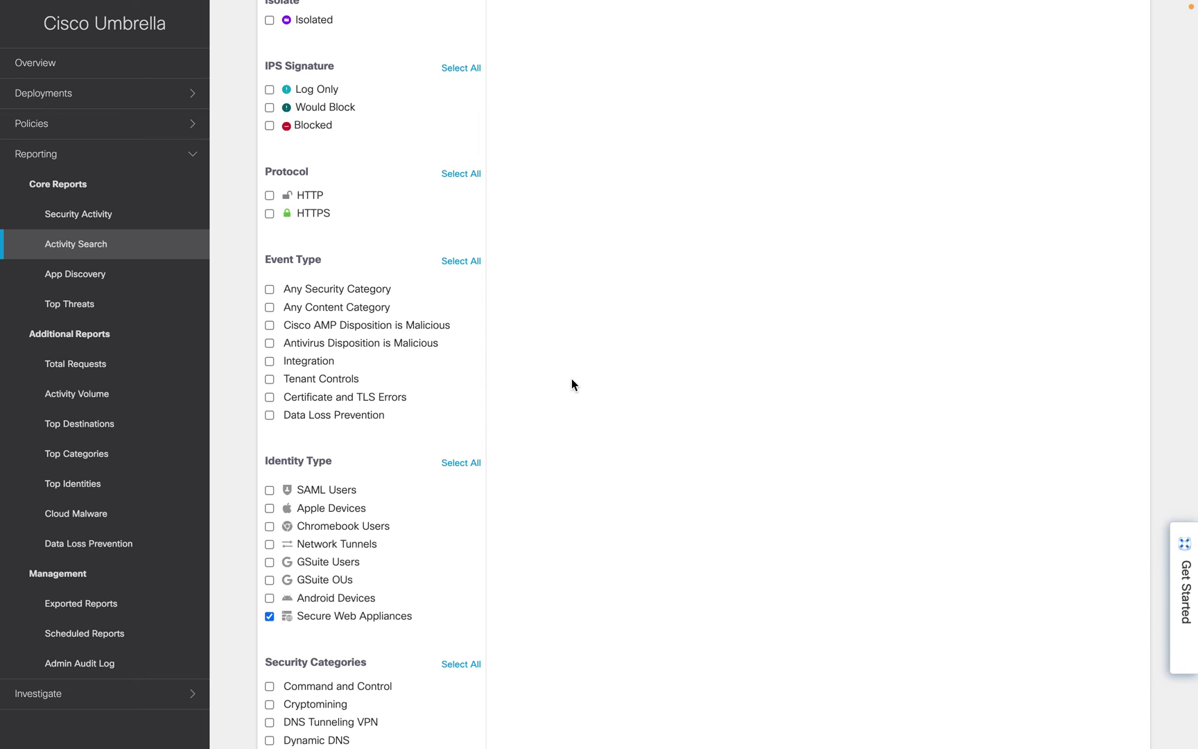
Open the full event details for the edition.cnn.com event in Activity Search
scroll(559, 308, up, 10)
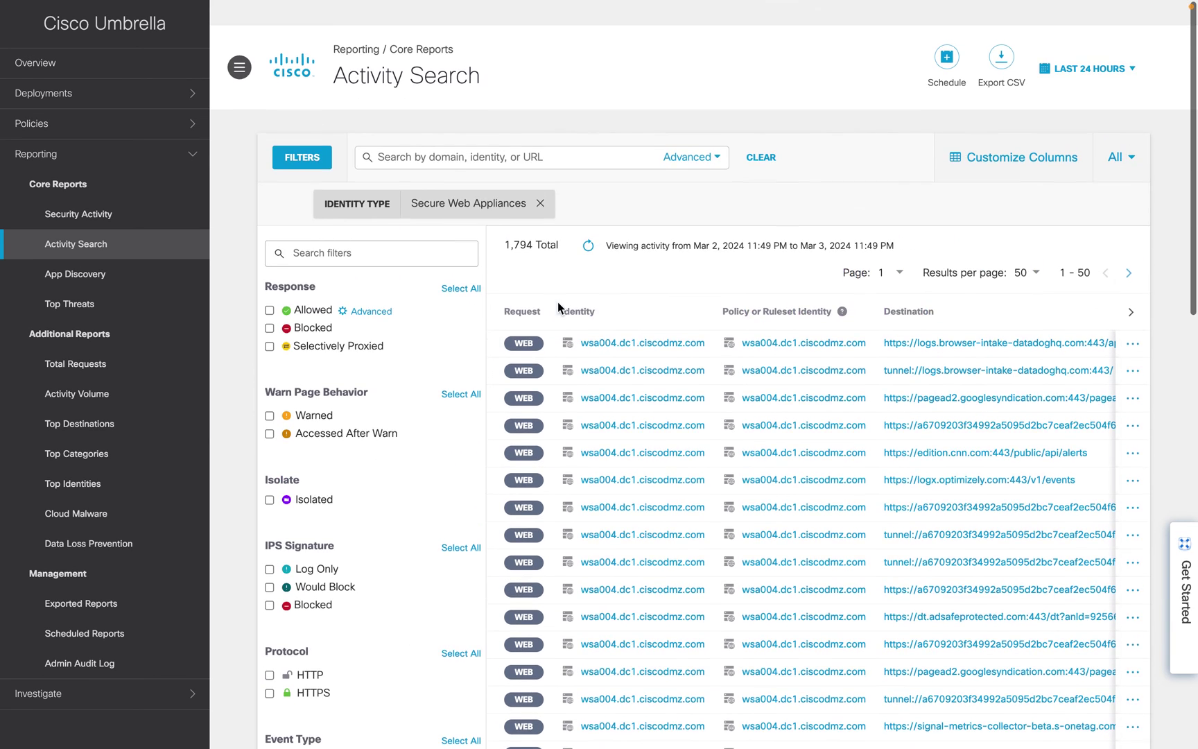
mouse_move(1054, 317)
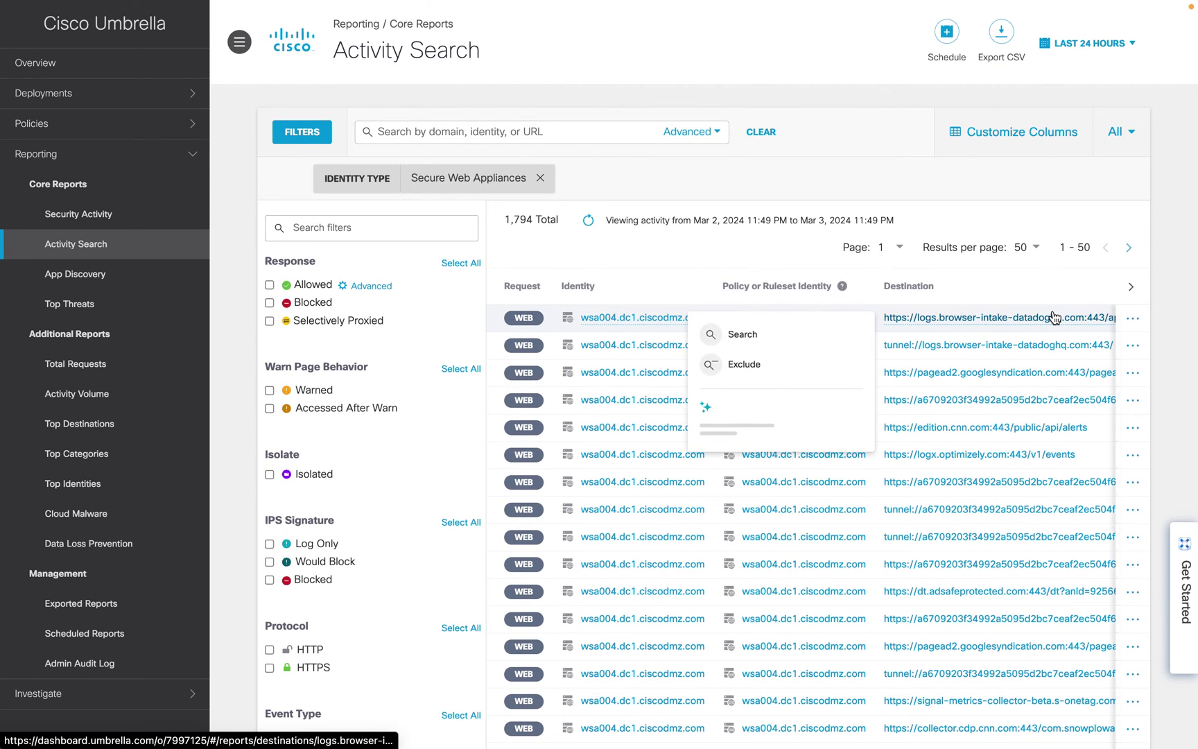
mouse_move(981, 433)
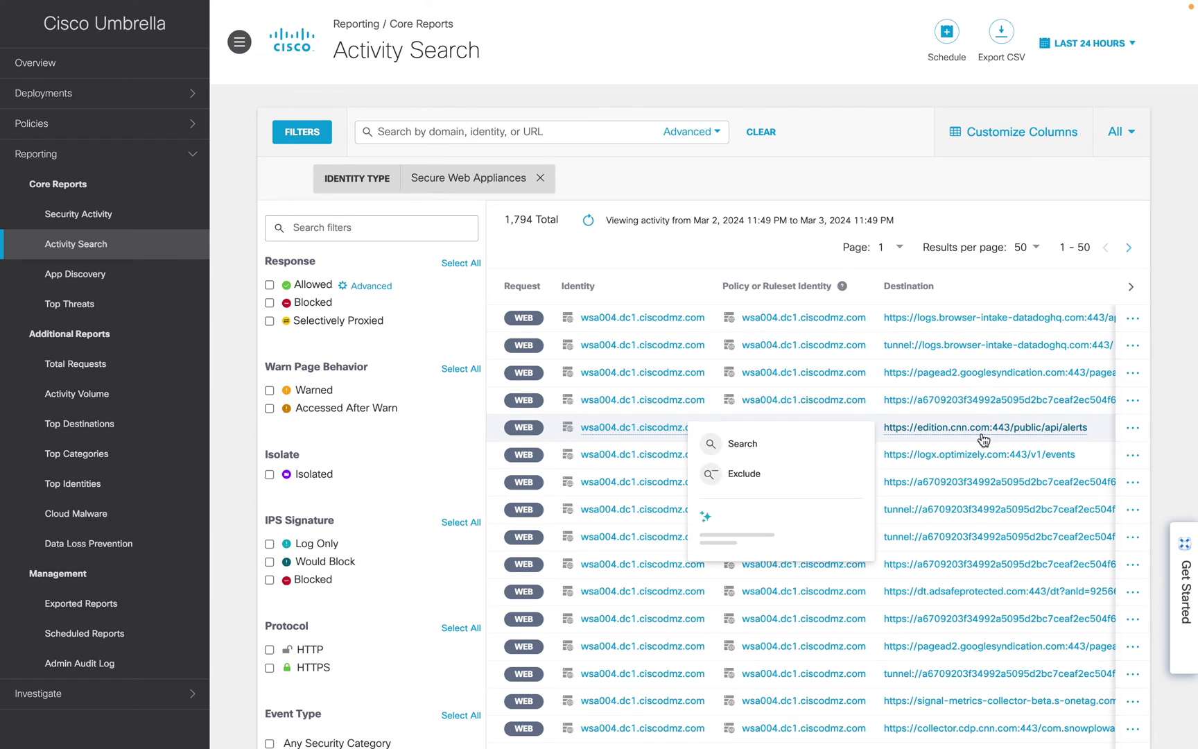
click(1133, 428)
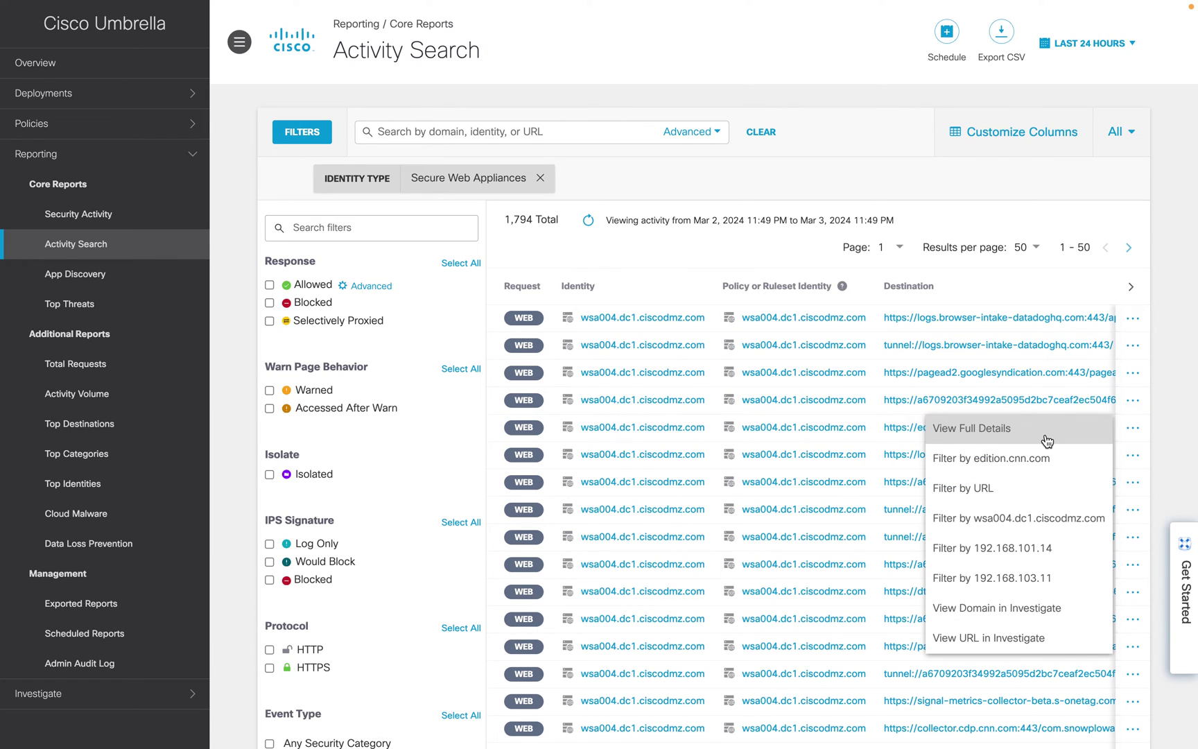
click(928, 416)
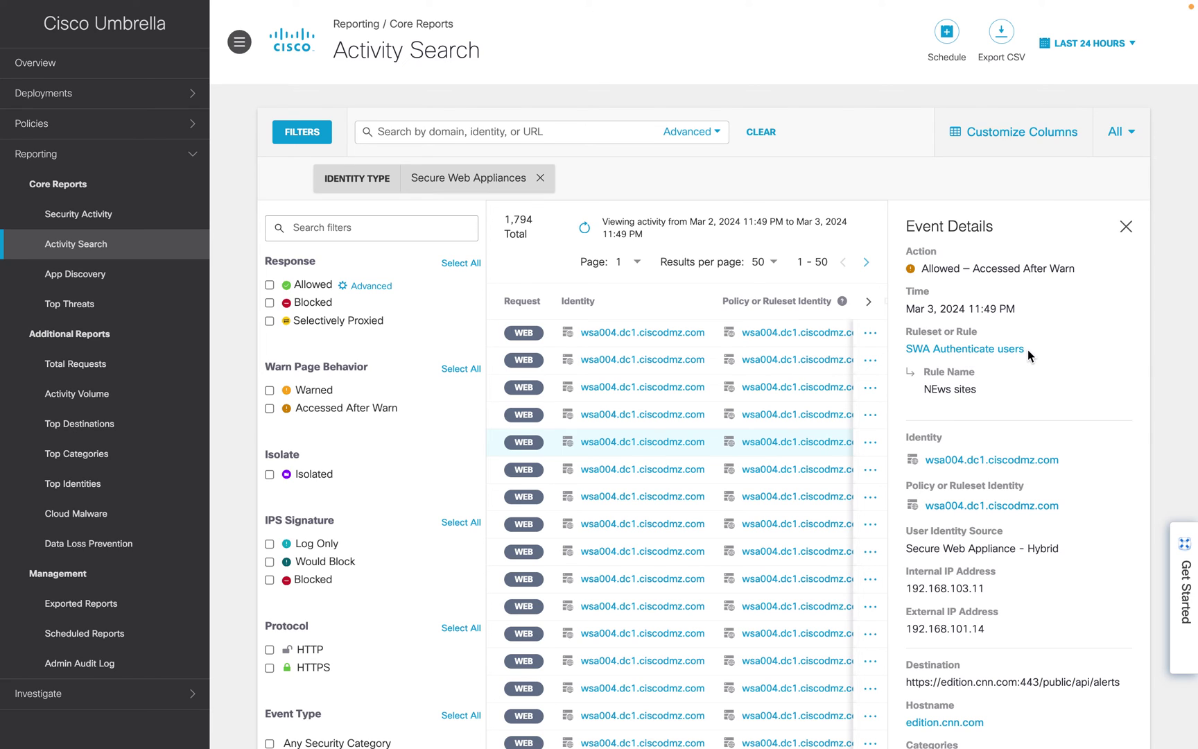
Highlight the NEws sites ruleset, the External IP and the 'Allowed – Accessed After Warn' action
drag(1027, 349, 988, 391)
mouse_move(910, 607)
mouse_down()
mouse_move(971, 610)
mouse_move(911, 630)
mouse_up()
click(1007, 622)
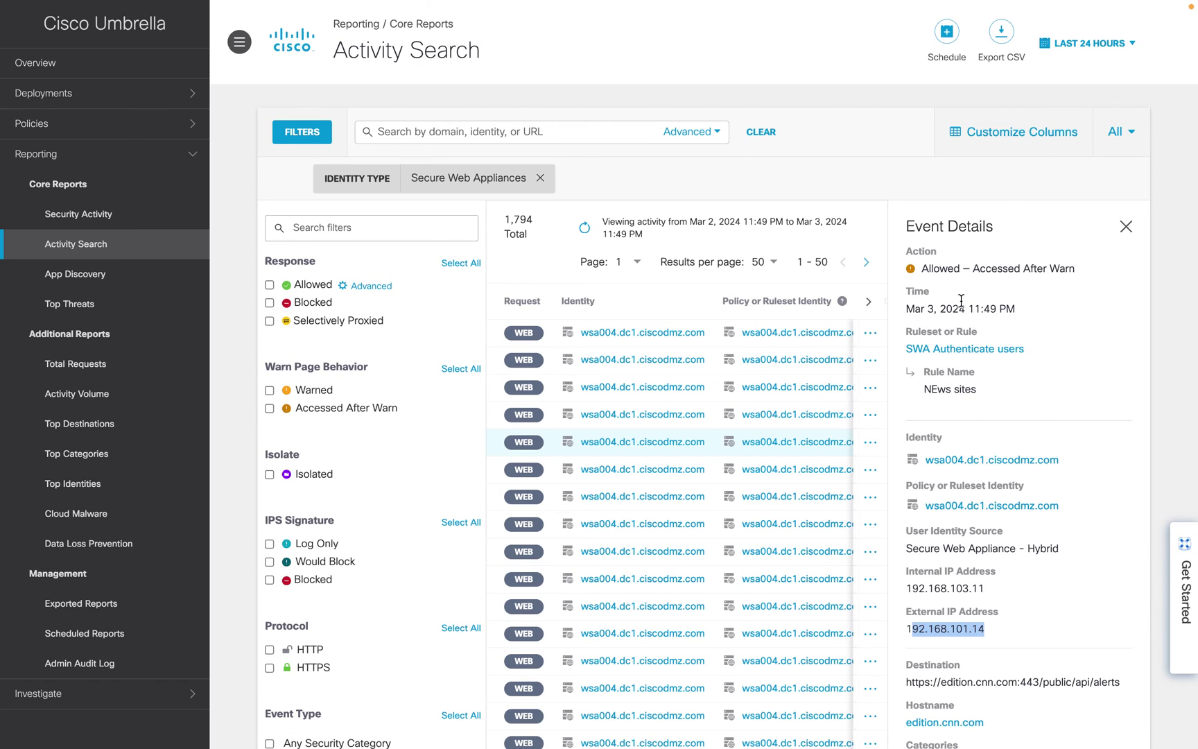
drag(922, 268, 1075, 269)
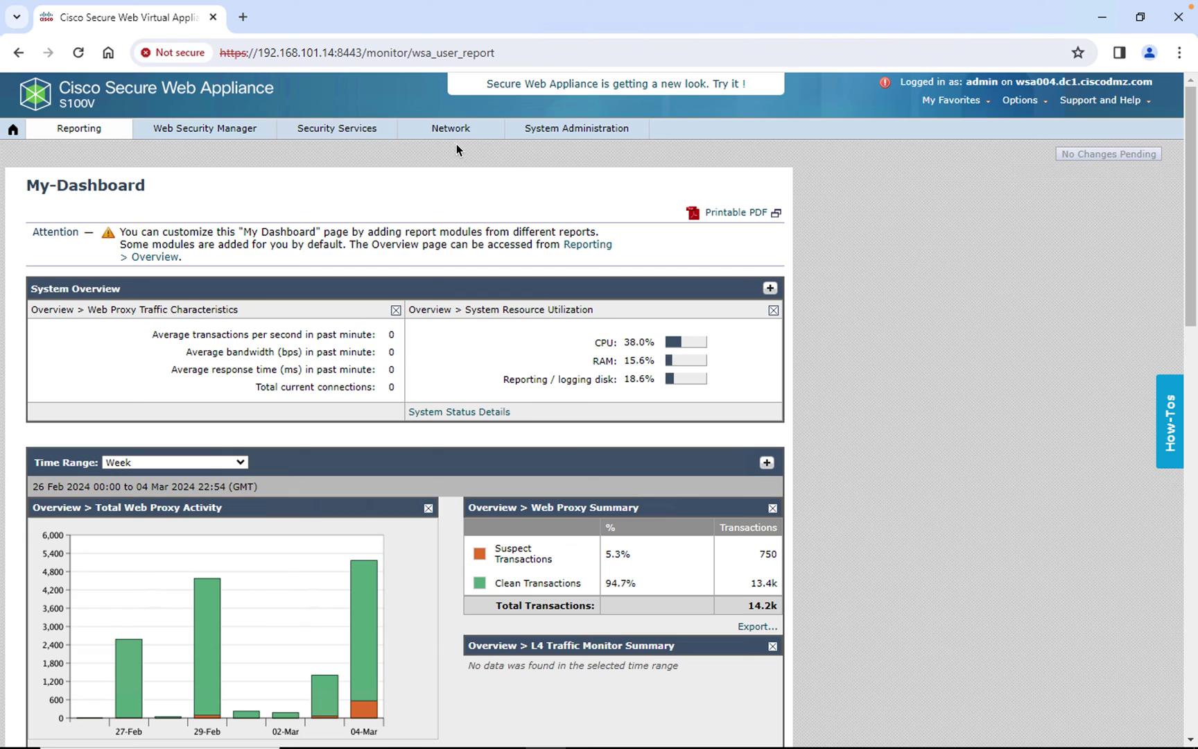
Uncheck Hybrid Policy in the SWA's Umbrella Settings, confirm, submit and commit the changes
click(442, 133)
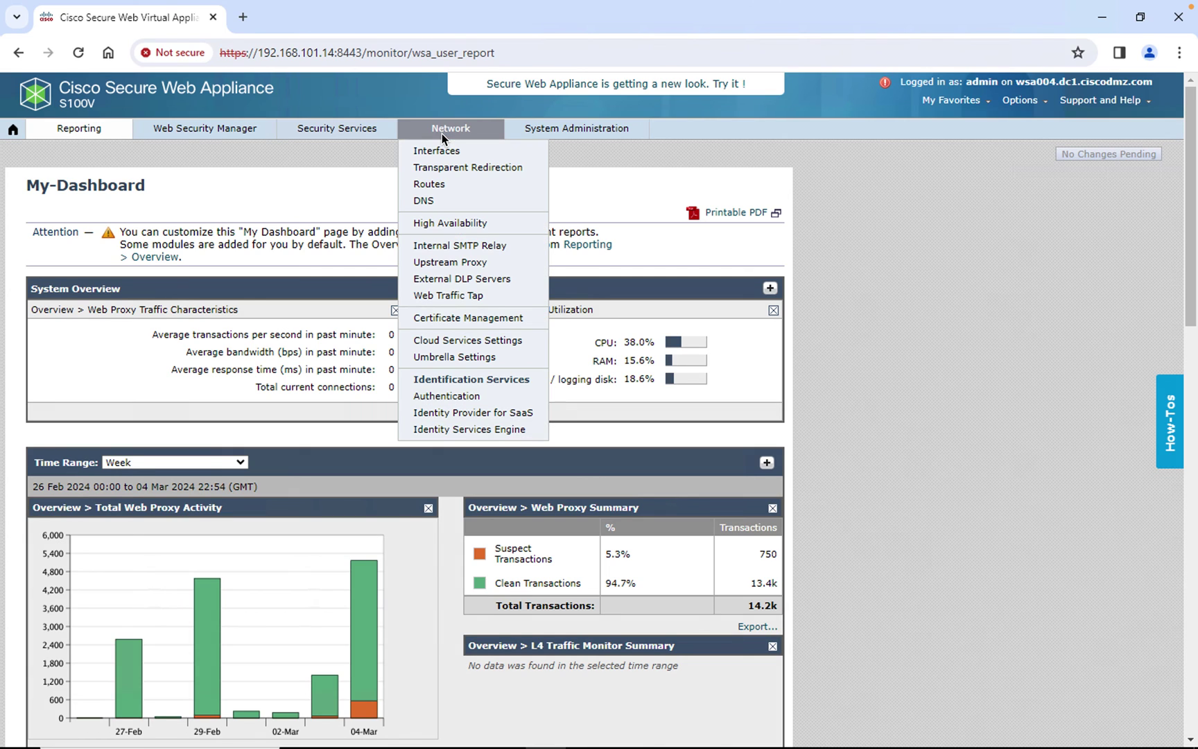
click(448, 357)
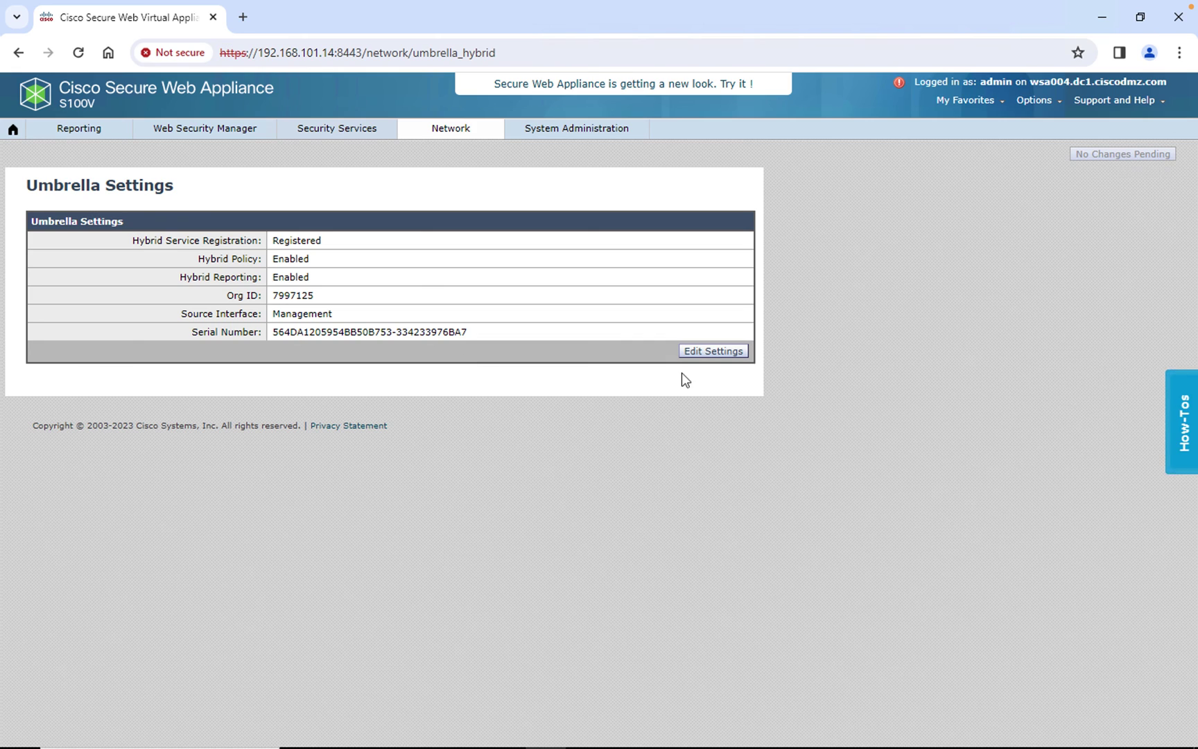
click(703, 353)
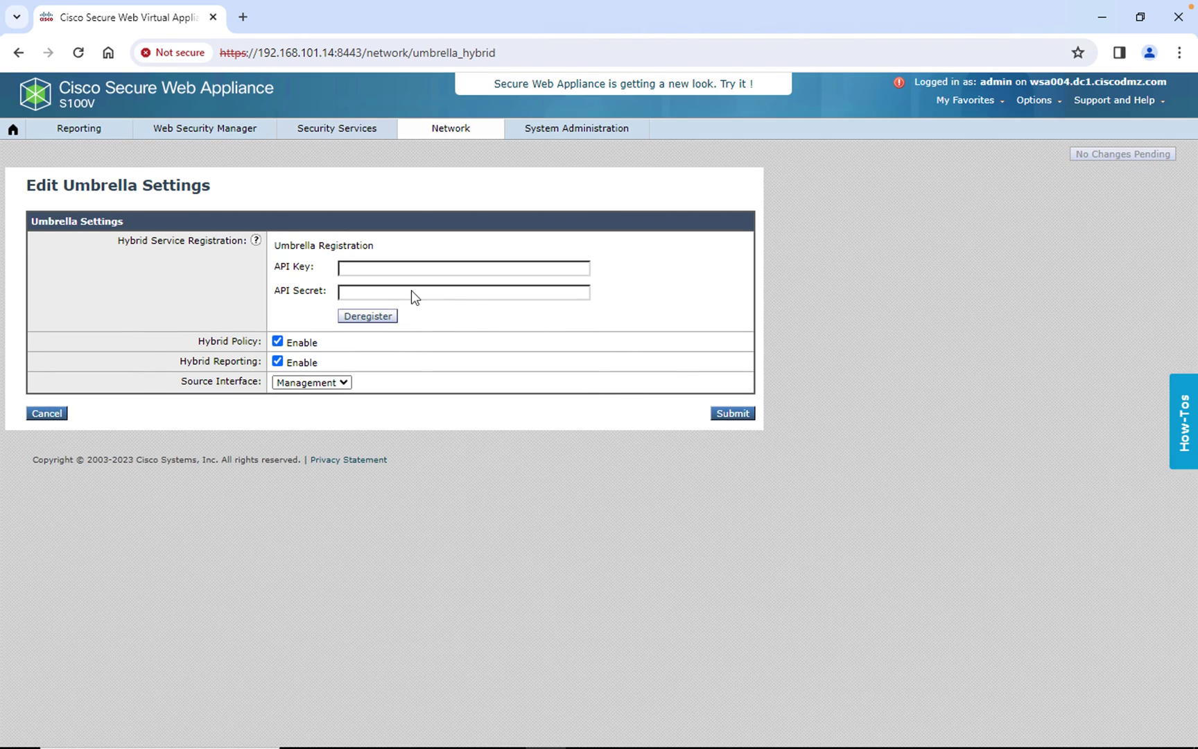
click(279, 341)
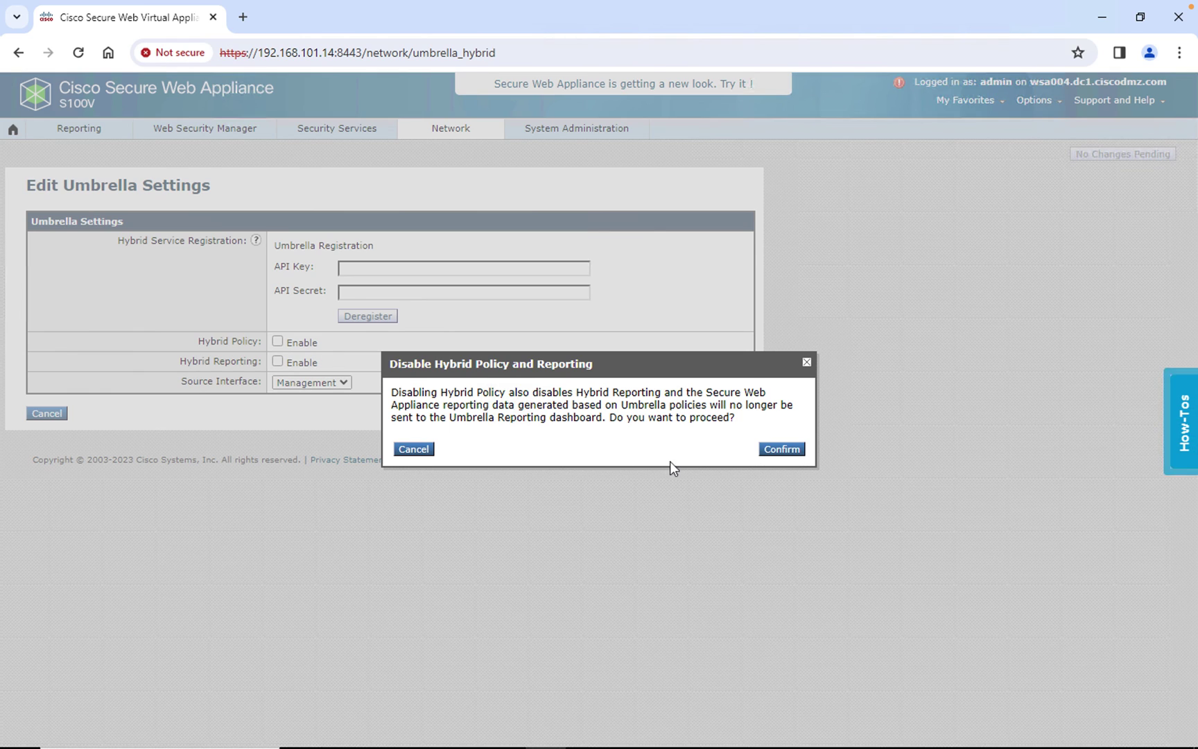
click(790, 450)
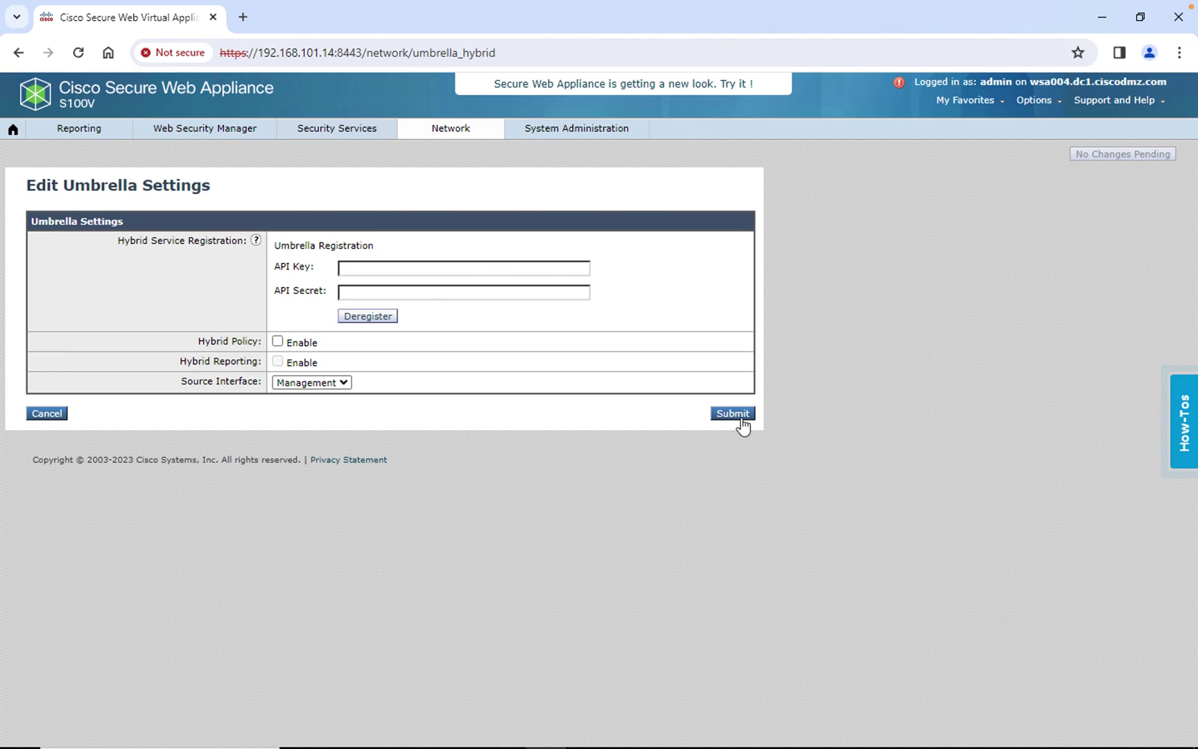
click(739, 417)
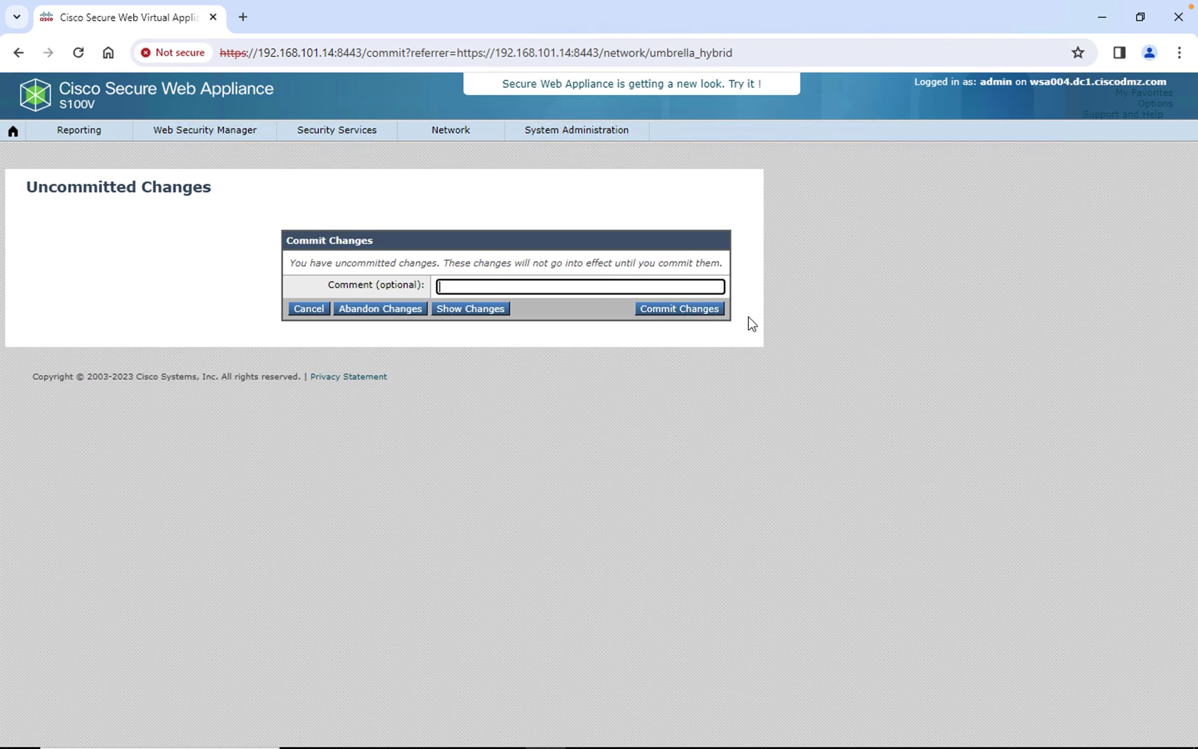
click(683, 308)
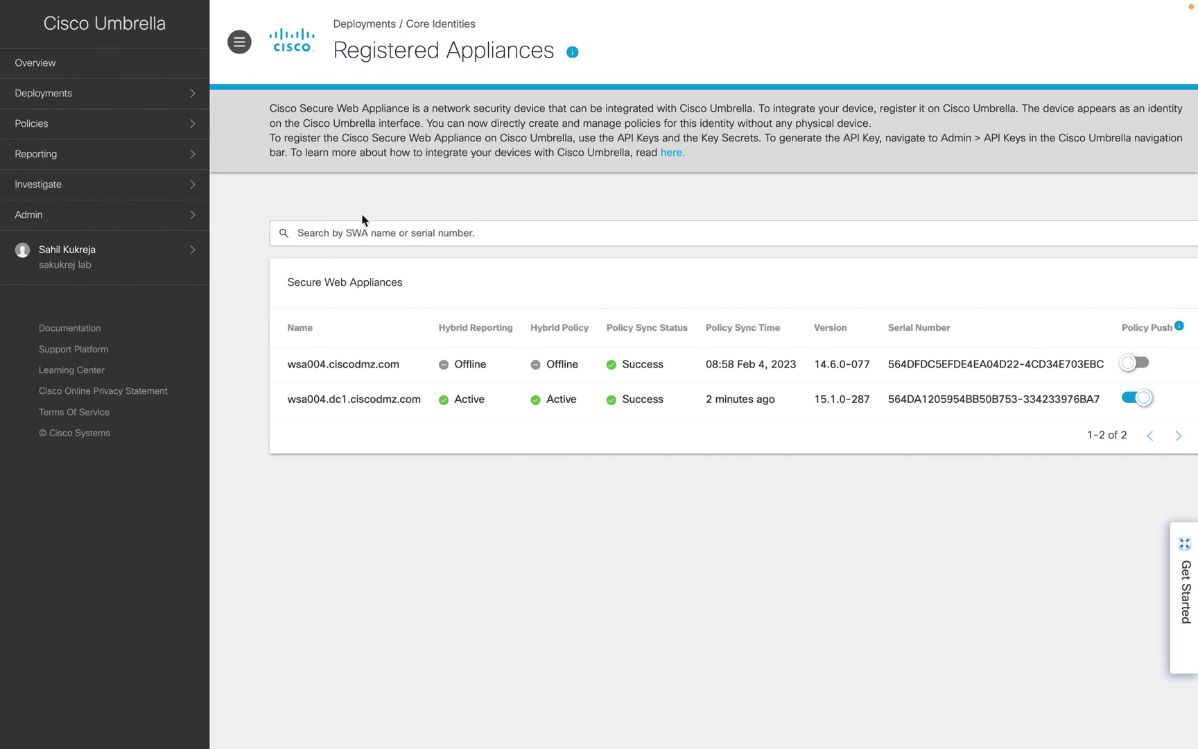
Refresh the SWG Hybrid demo API key, copy the new key, and edit the SWA's Umbrella settings
click(64, 217)
click(118, 425)
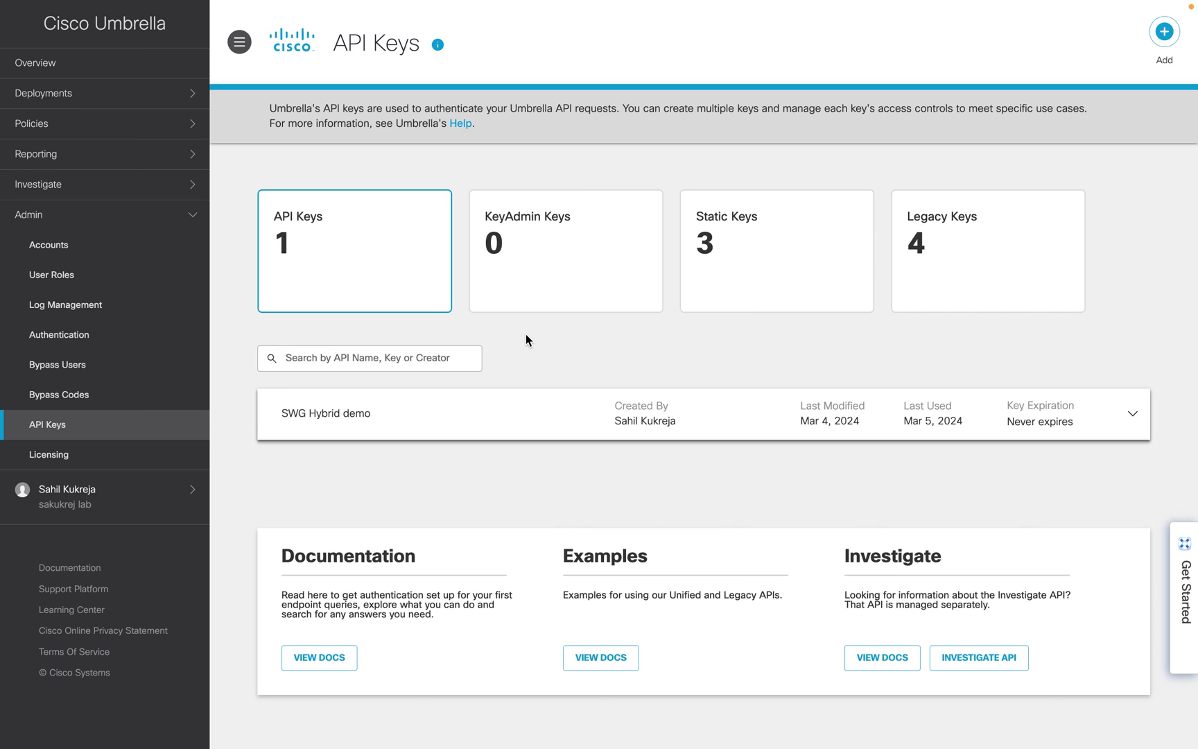
click(626, 410)
scroll(659, 545, down, 3)
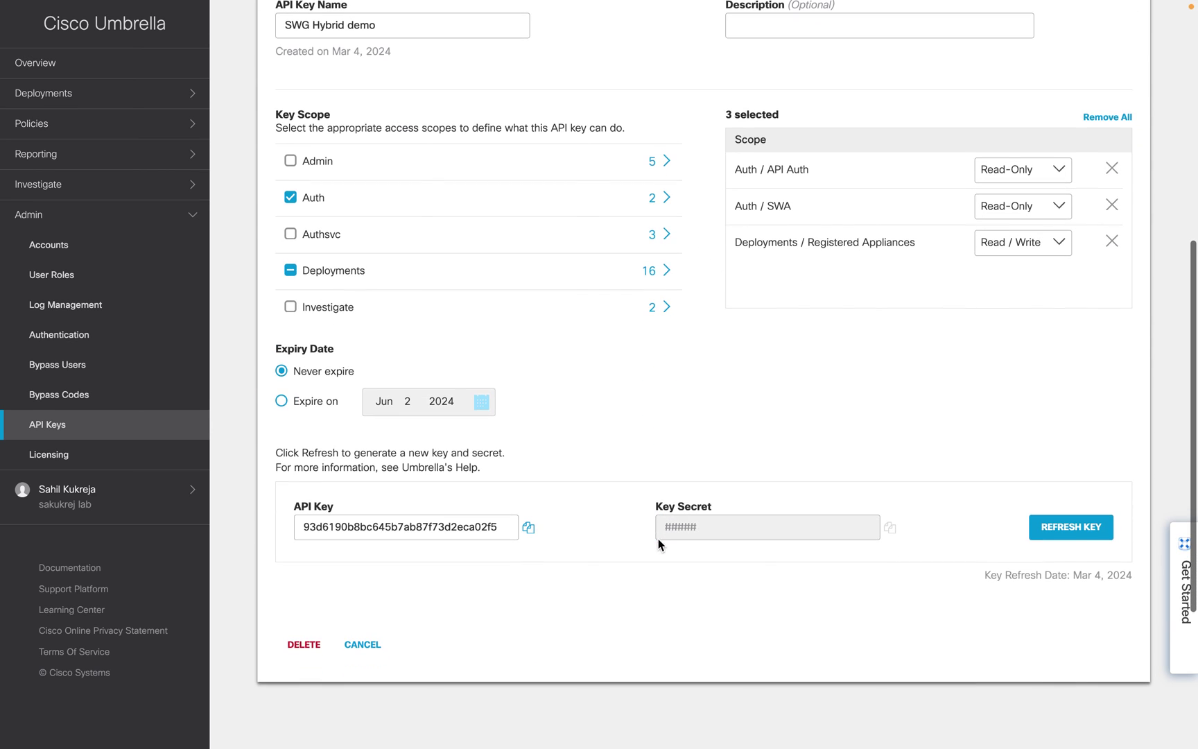
click(1049, 534)
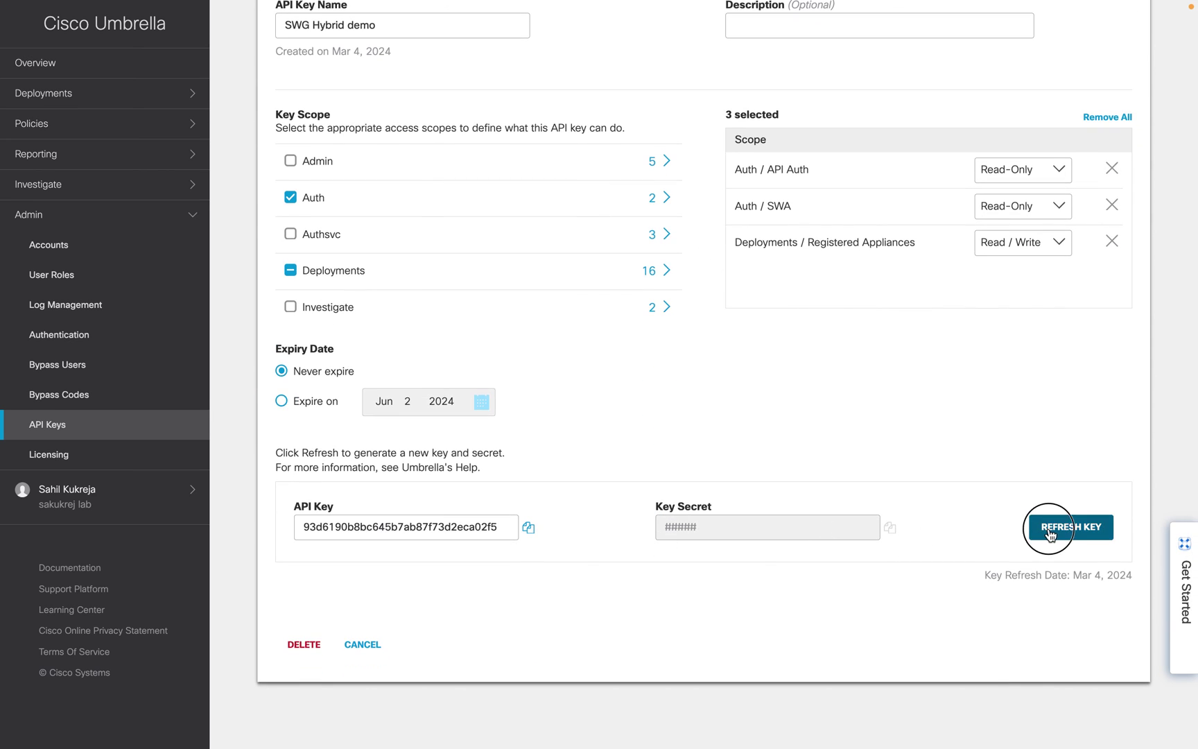
click(427, 178)
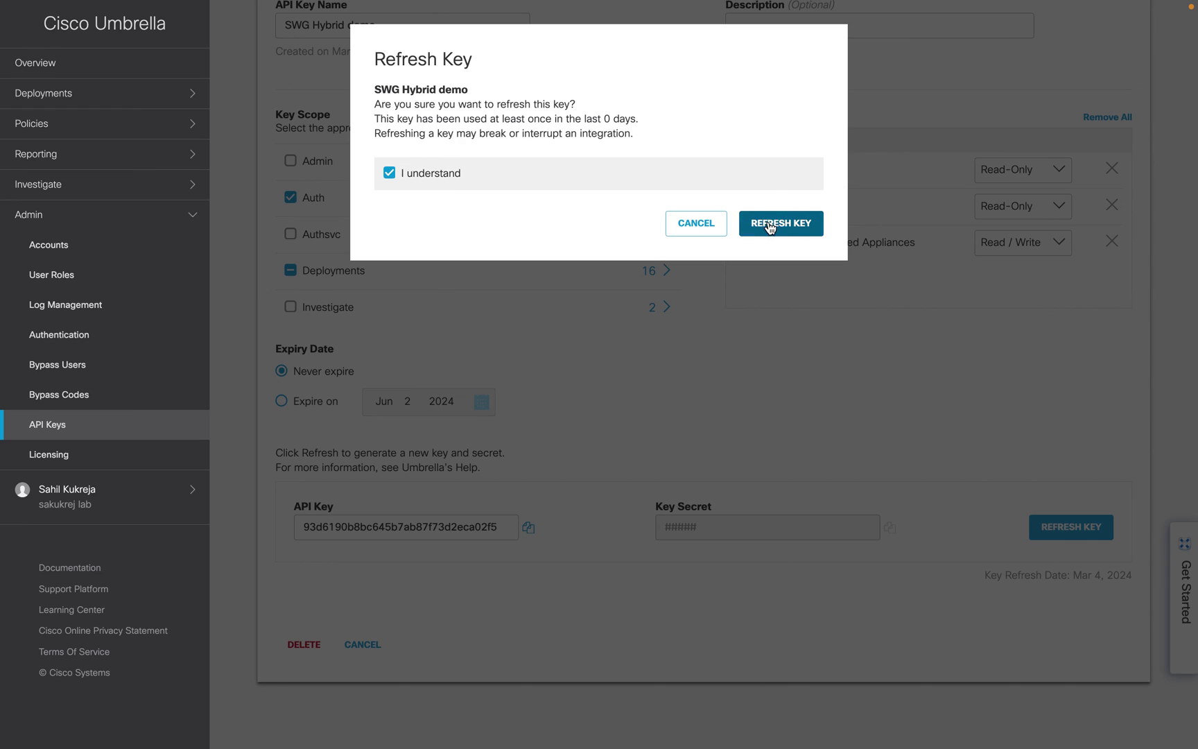
click(775, 224)
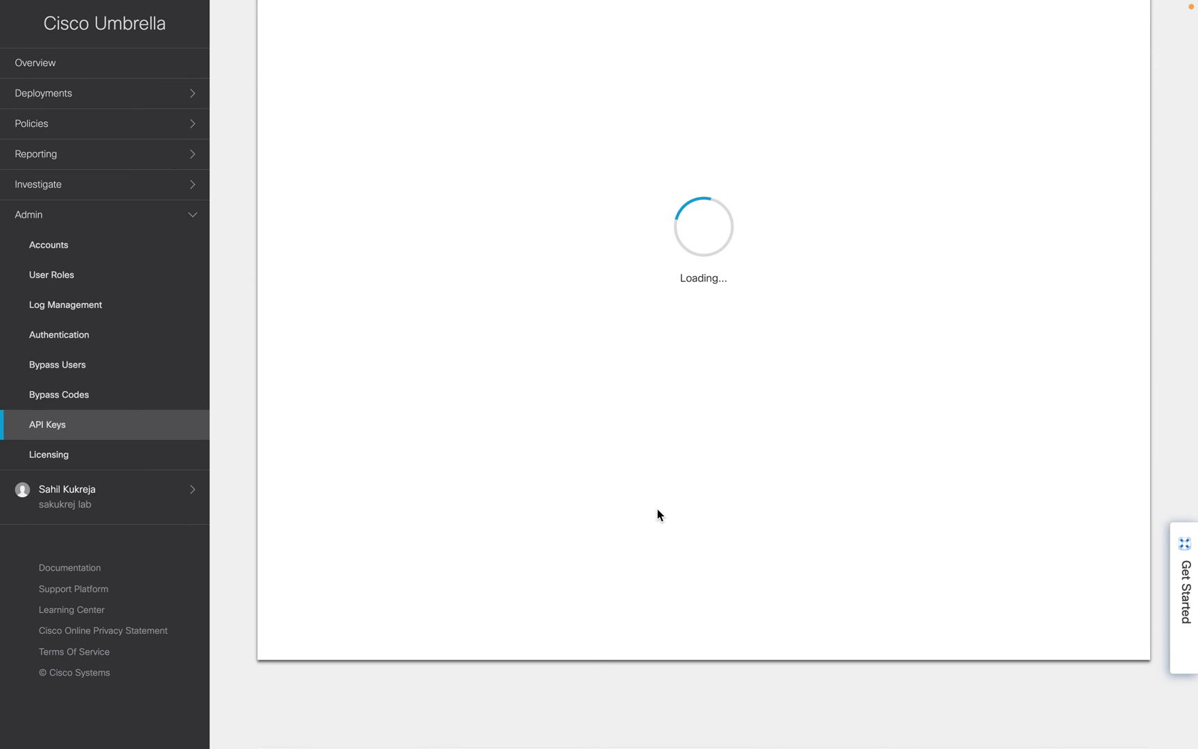
click(528, 526)
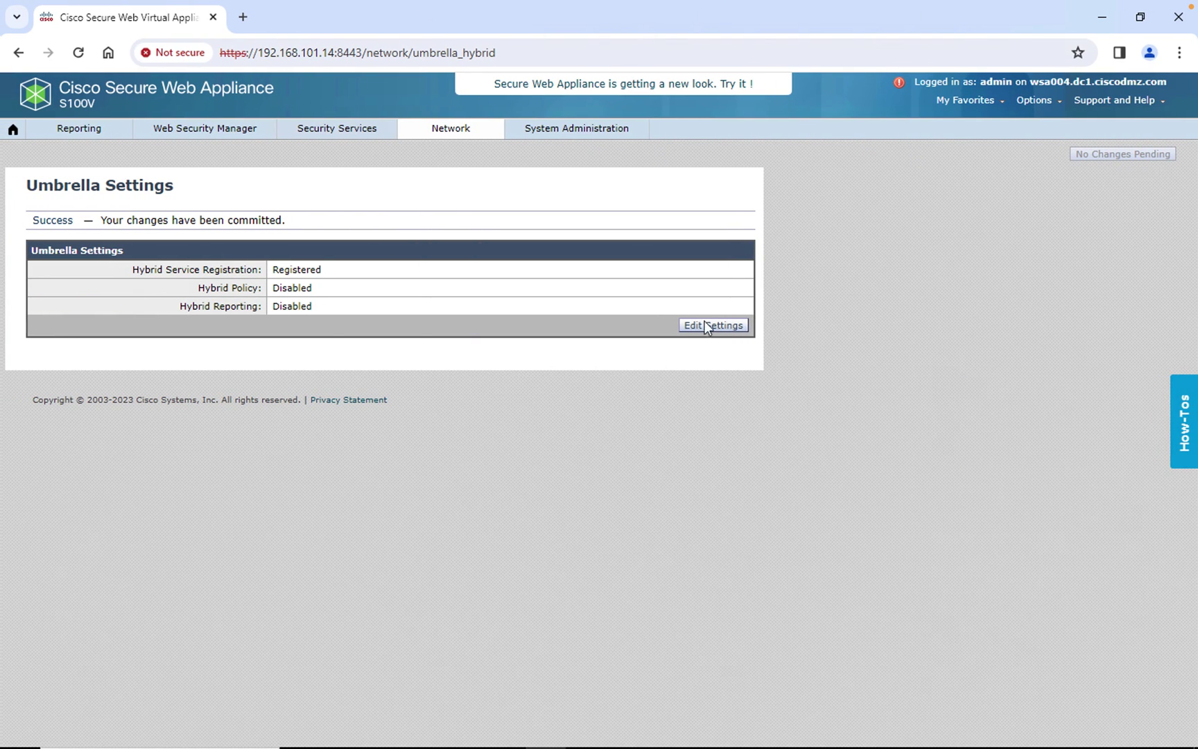
click(705, 324)
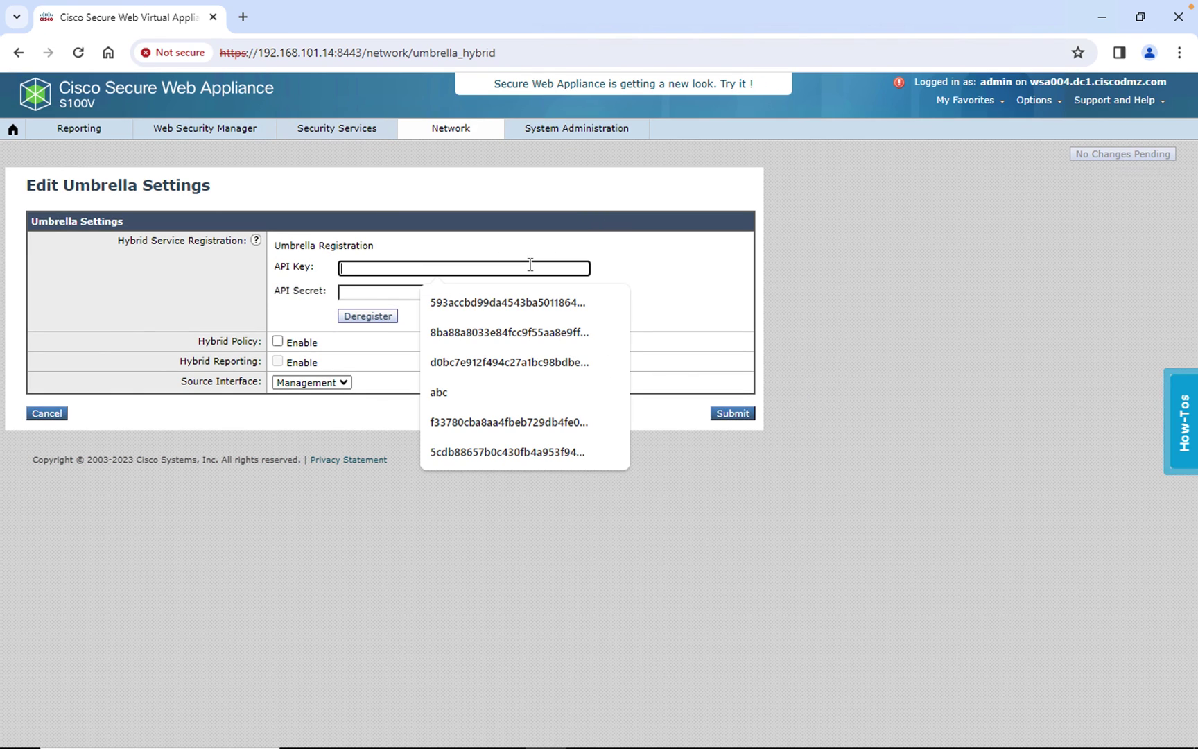
Paste the new API key and key secret into Edit Umbrella Settings, then deregister the appliance
key(ctrl+v)
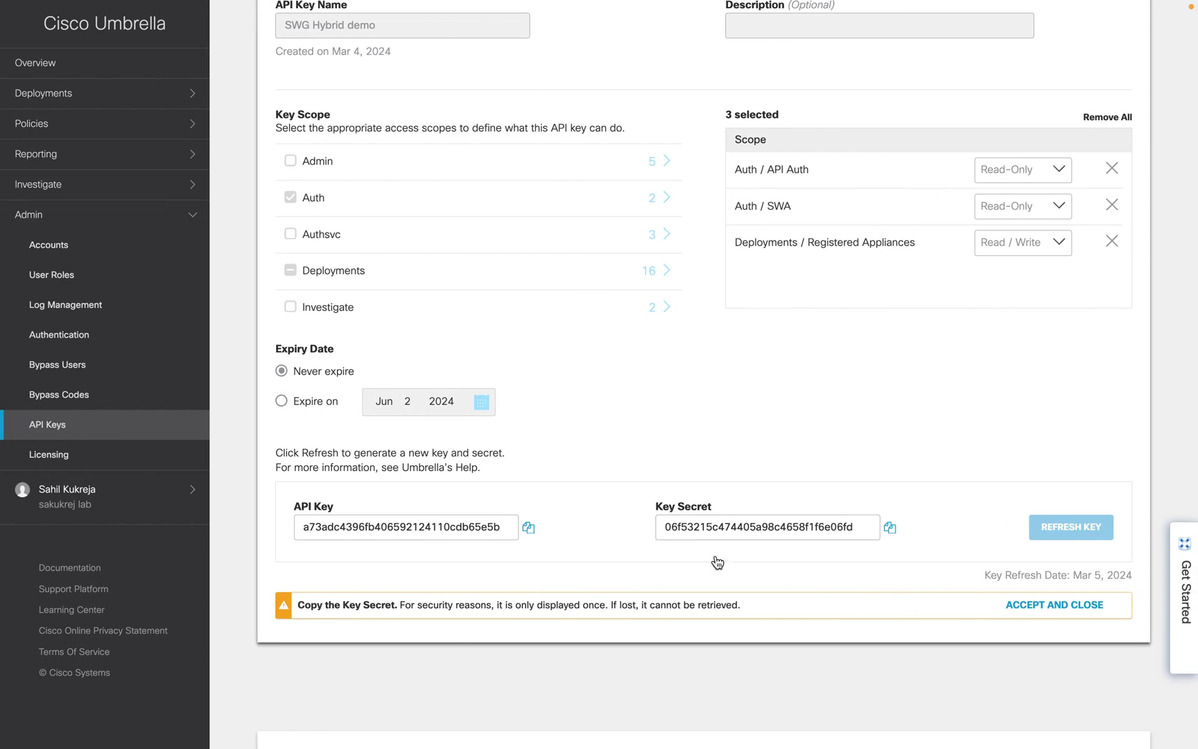
click(889, 527)
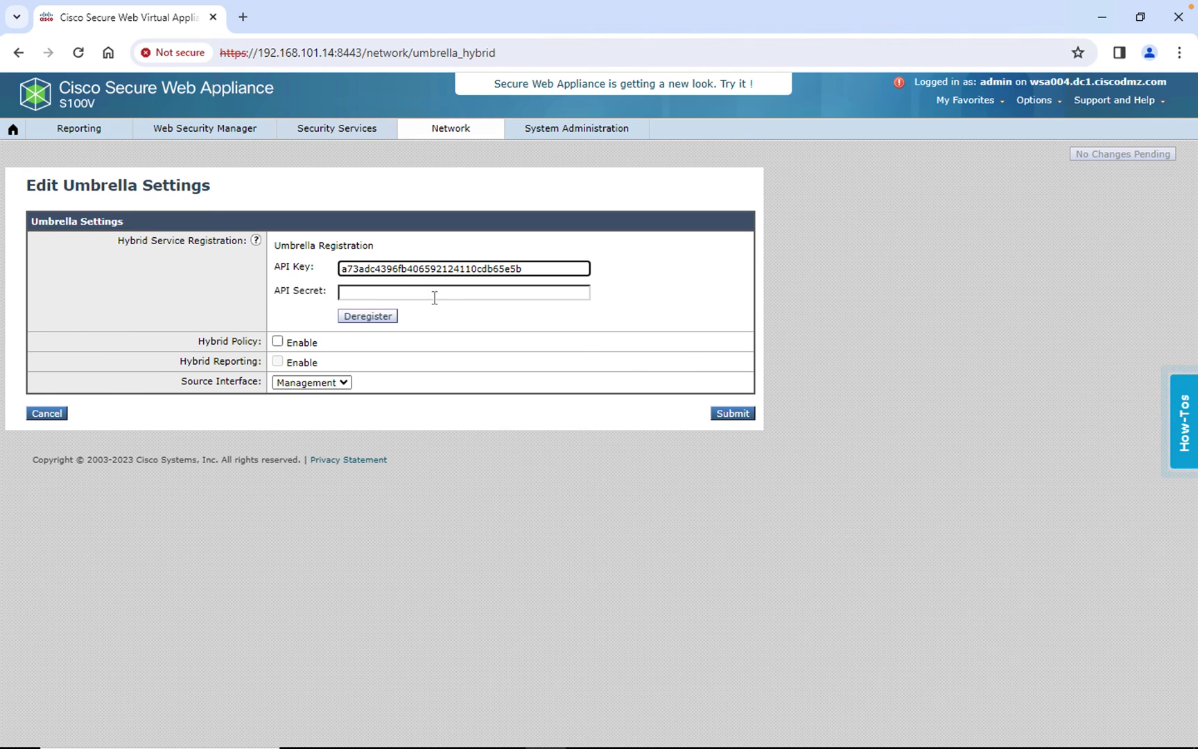
click(435, 297)
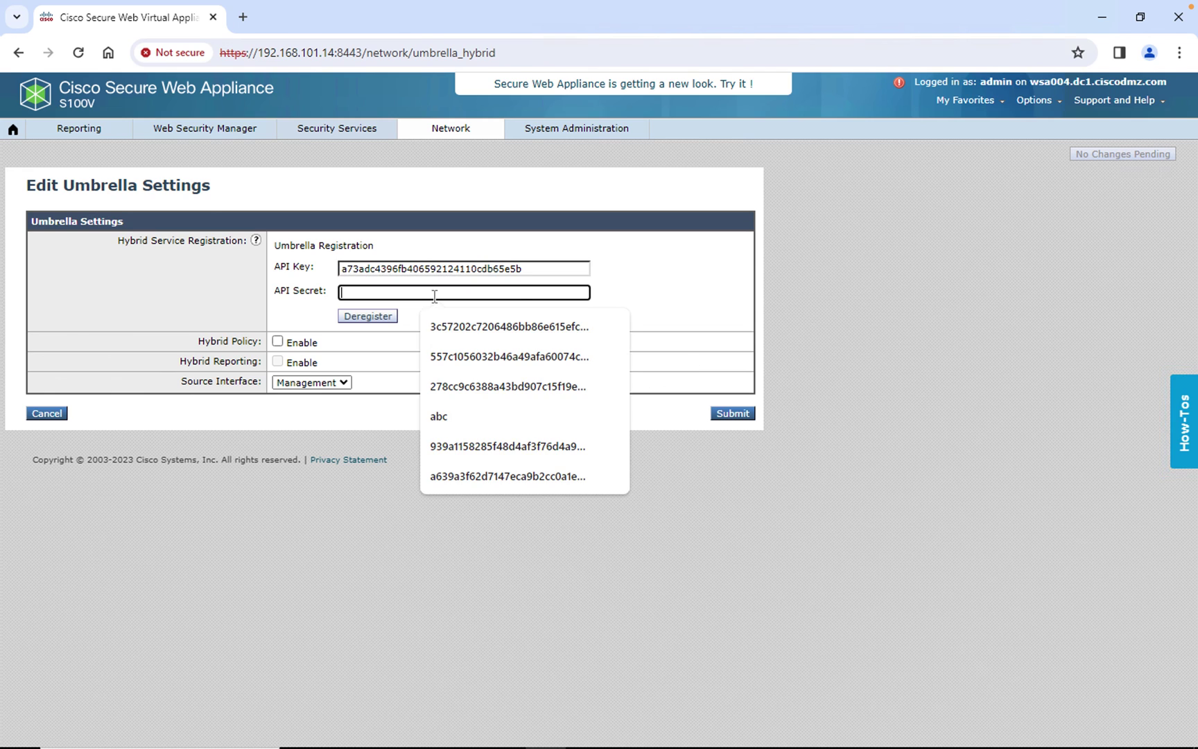
key(ctrl+v)
key(ctrl+z)
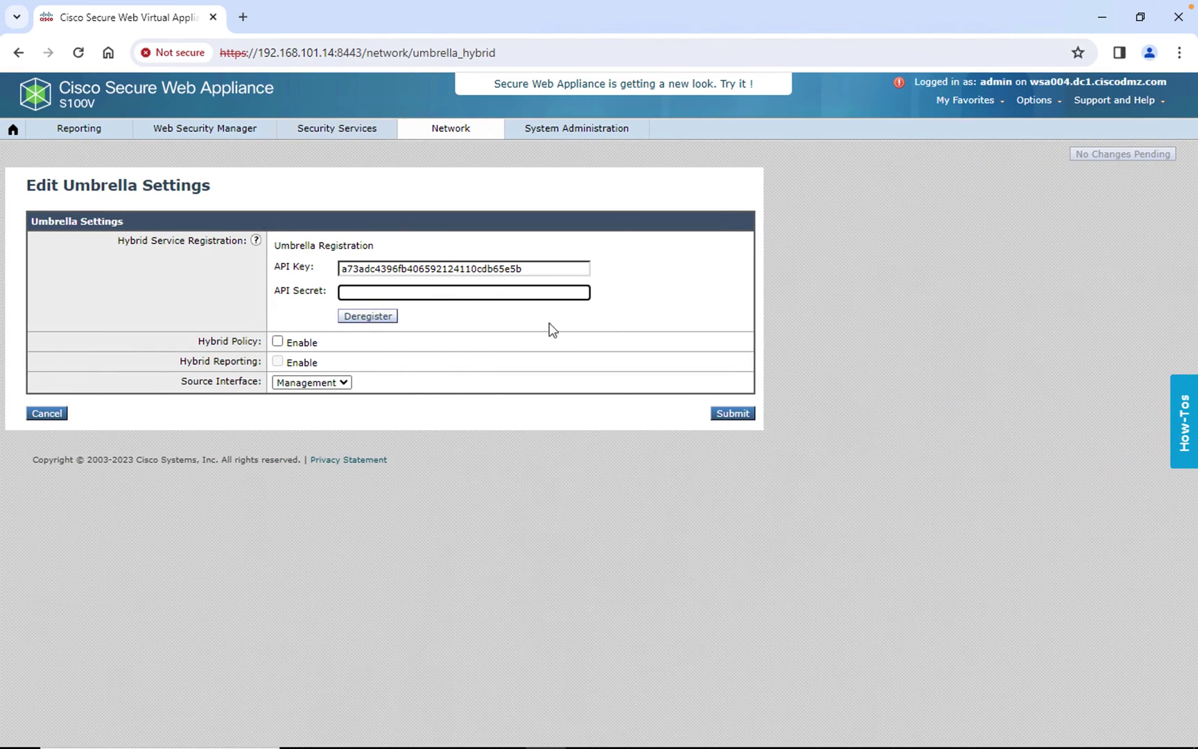
click(510, 293)
key(ctrl+v)
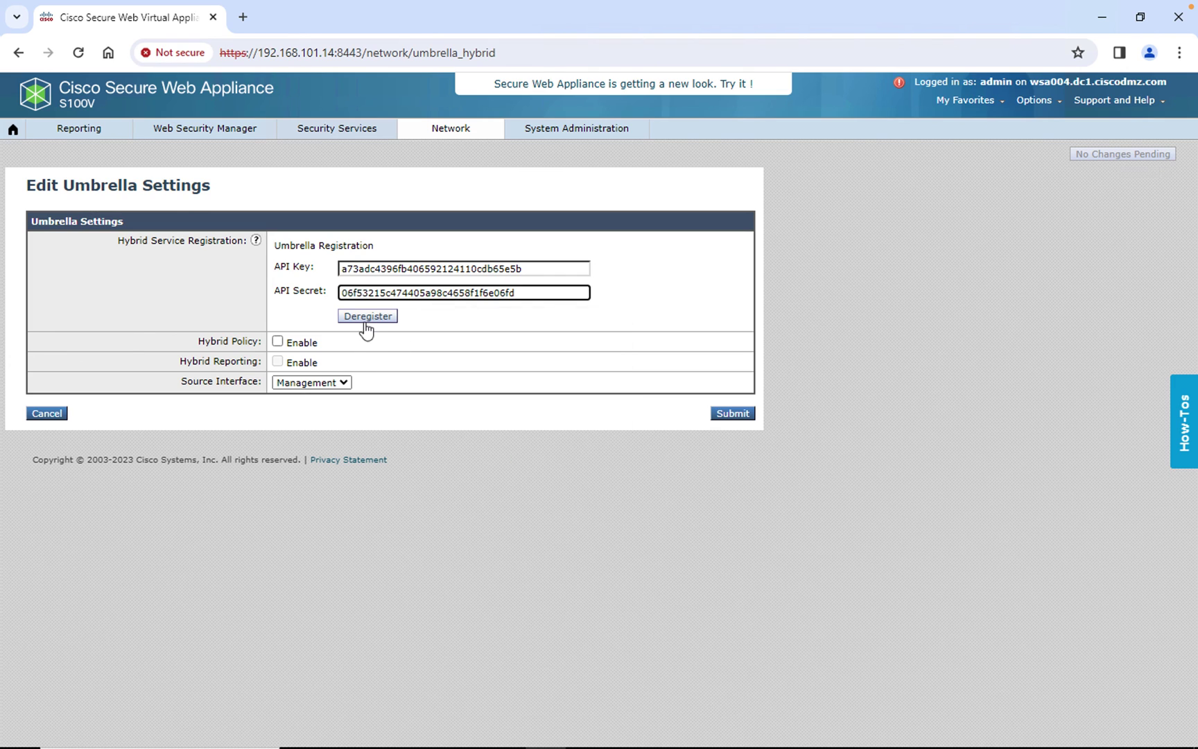
click(368, 317)
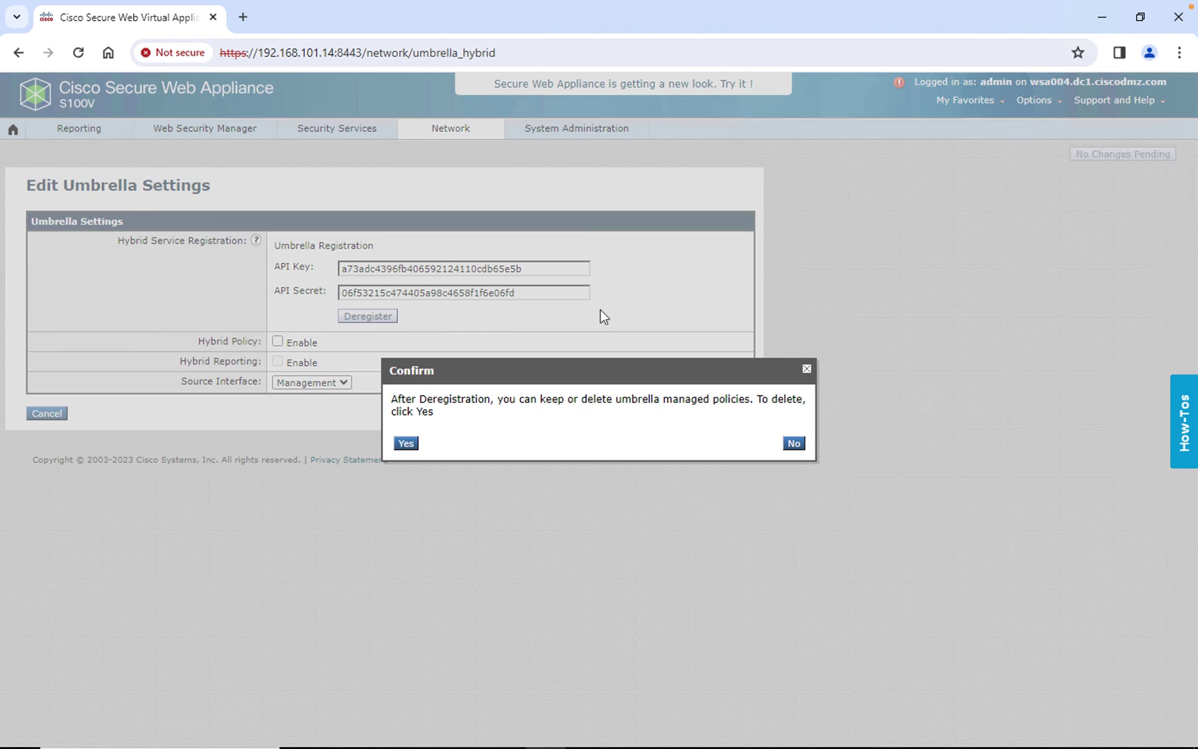
Confirm deregistration with deletion of Umbrella-managed policies and commit the changes
click(406, 444)
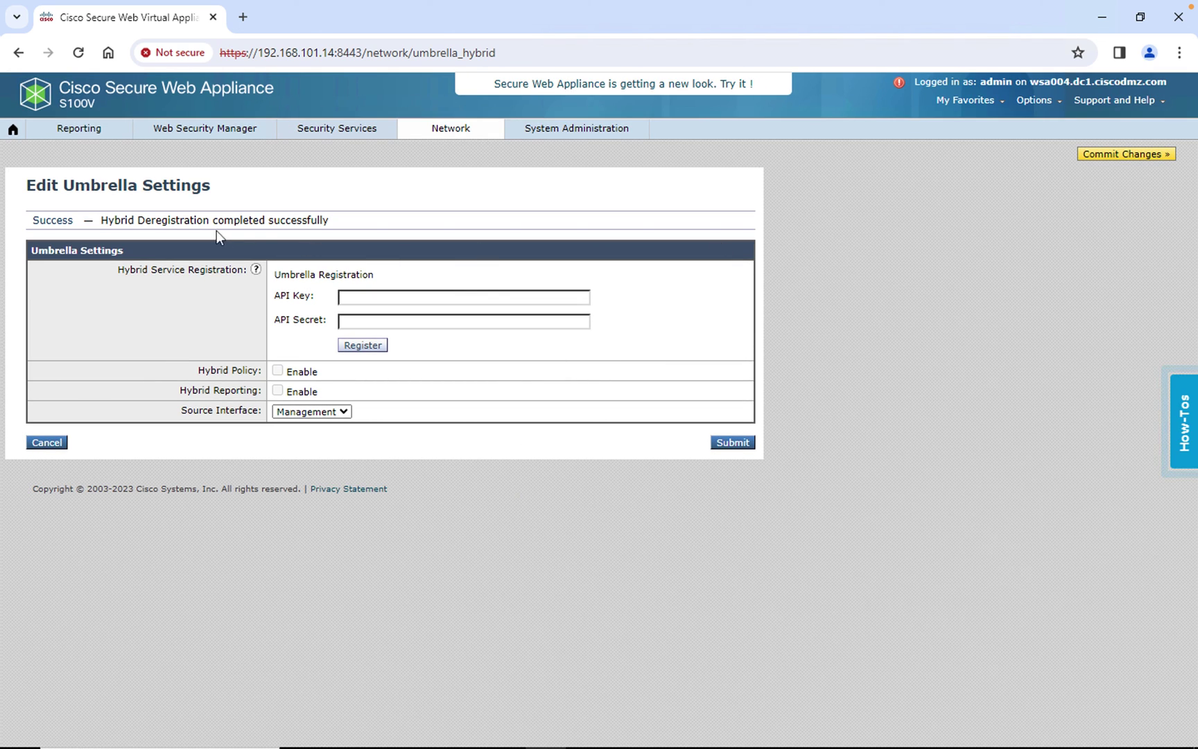
click(1126, 155)
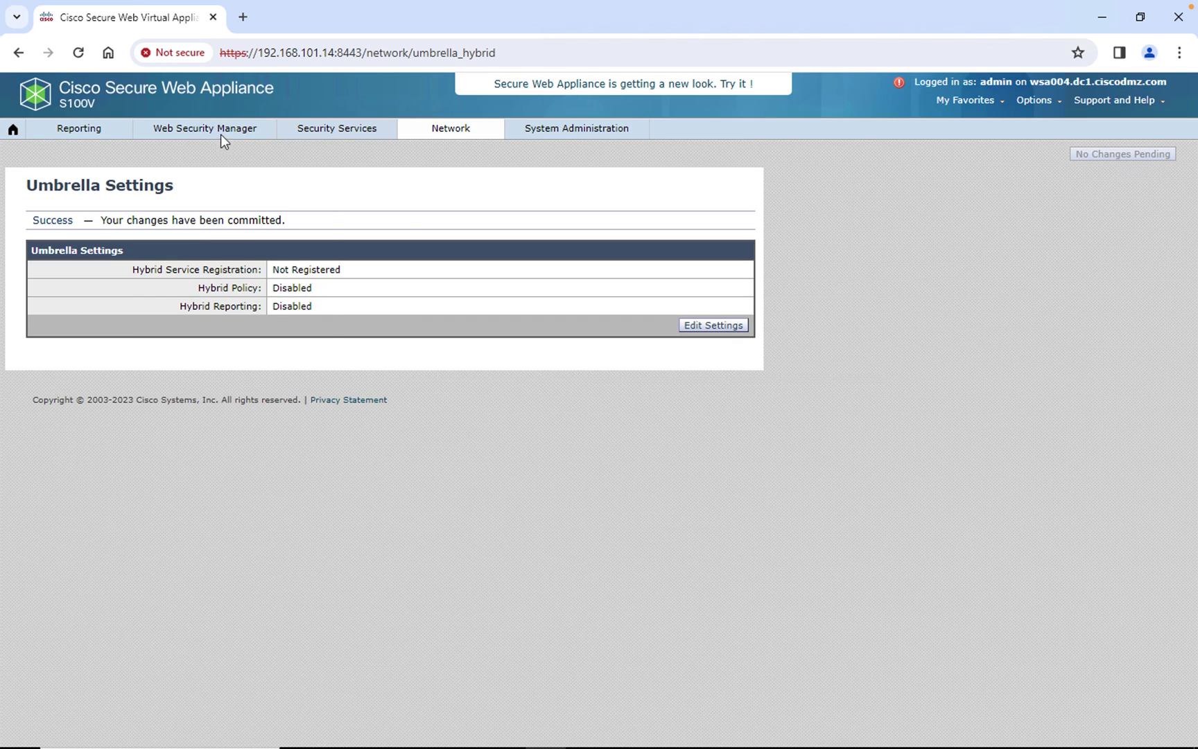
Review Identification Profiles, now only the Global profile, then go to Access Policies
mouse_move(221, 134)
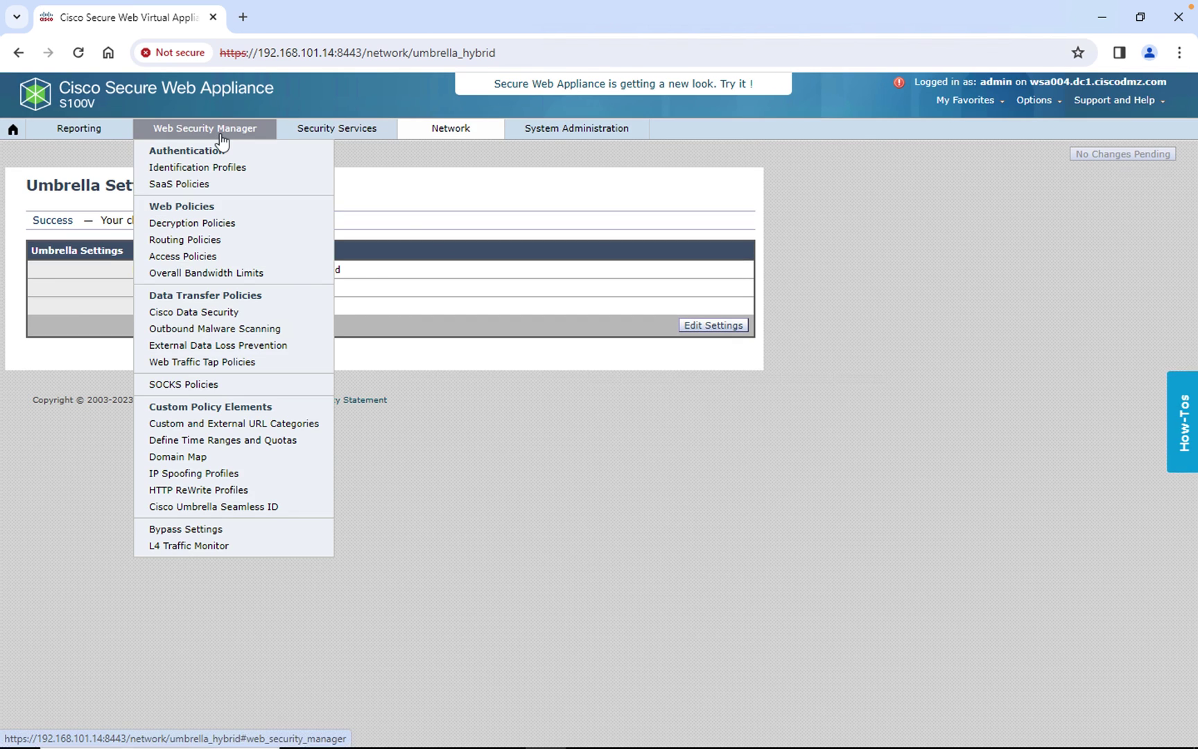
click(219, 167)
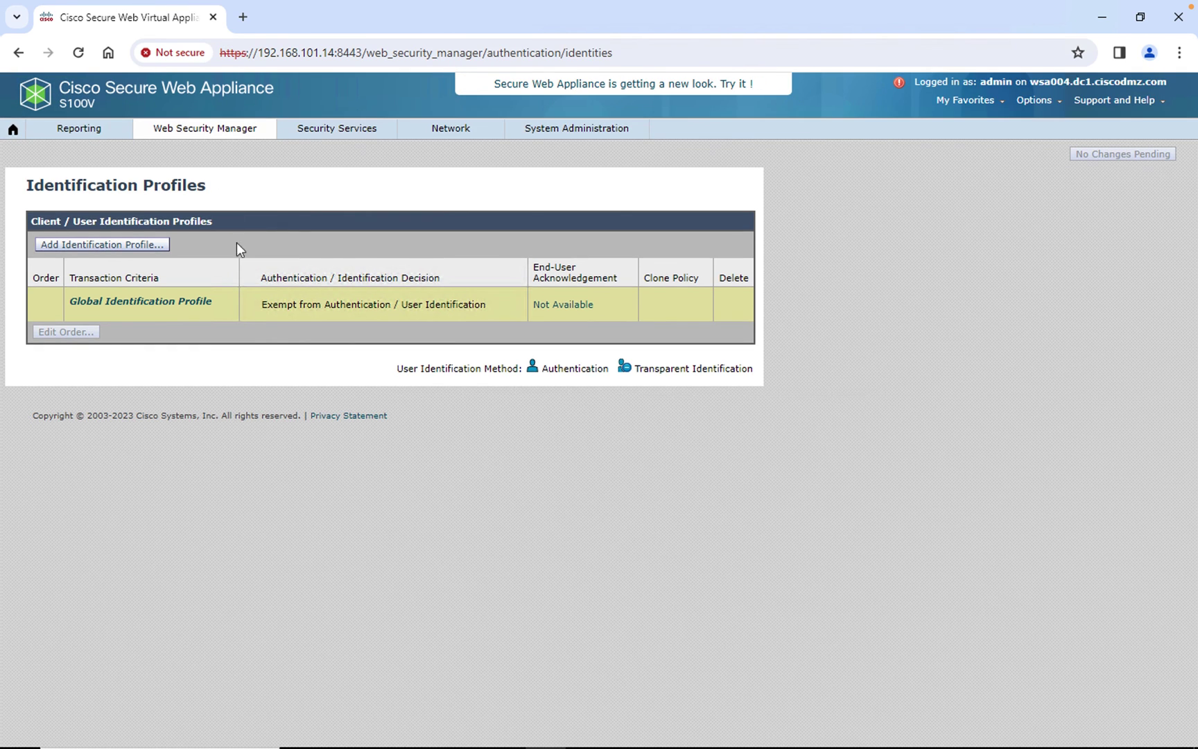
mouse_move(205, 139)
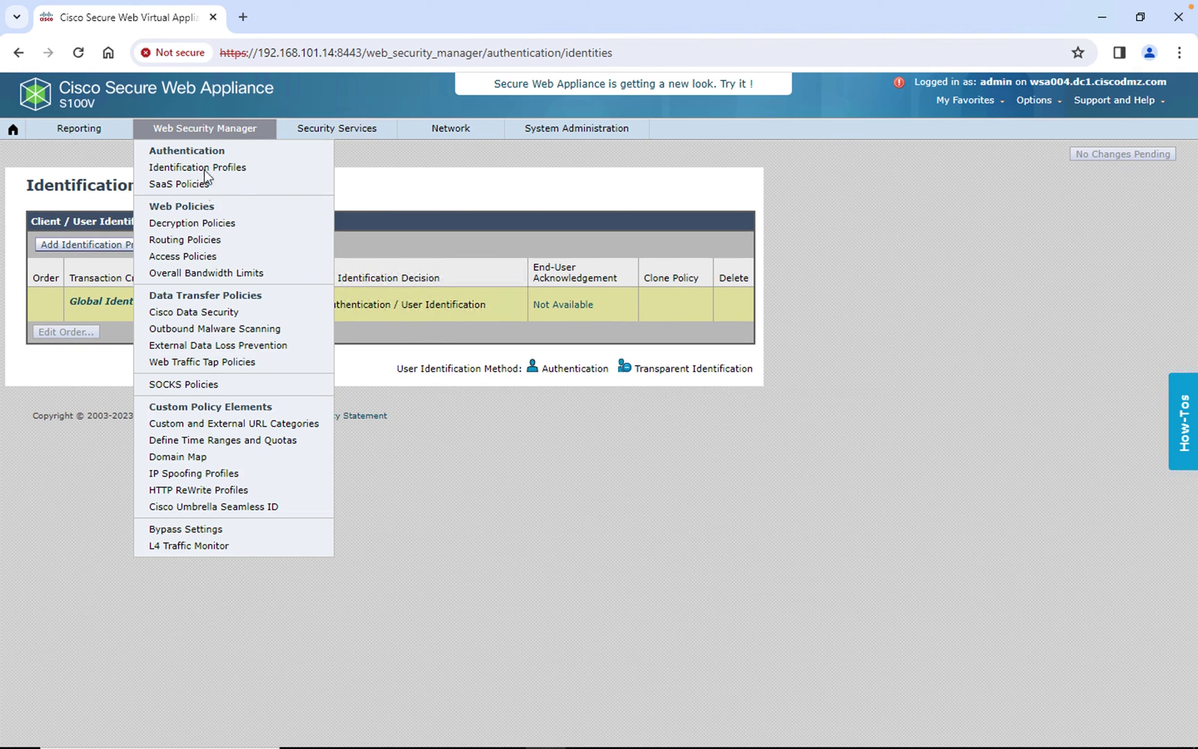
click(186, 257)
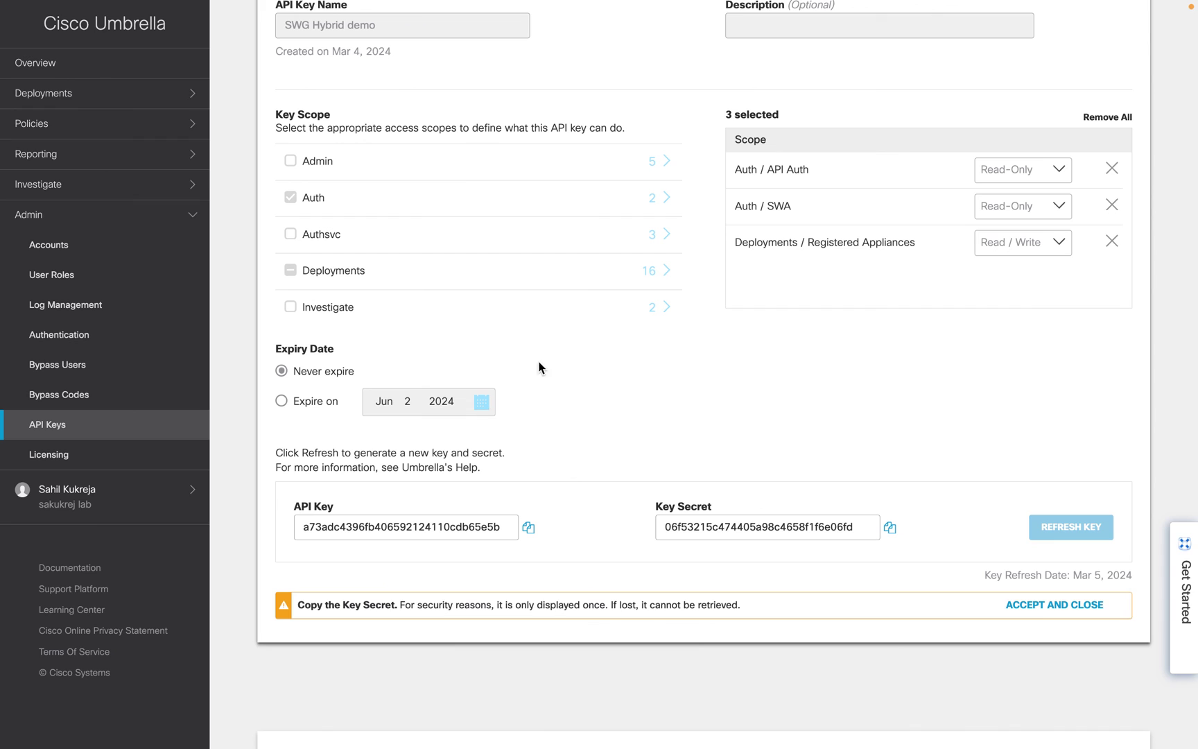
Open Deployments > Registered Appliances in the Umbrella sidebar
click(89, 94)
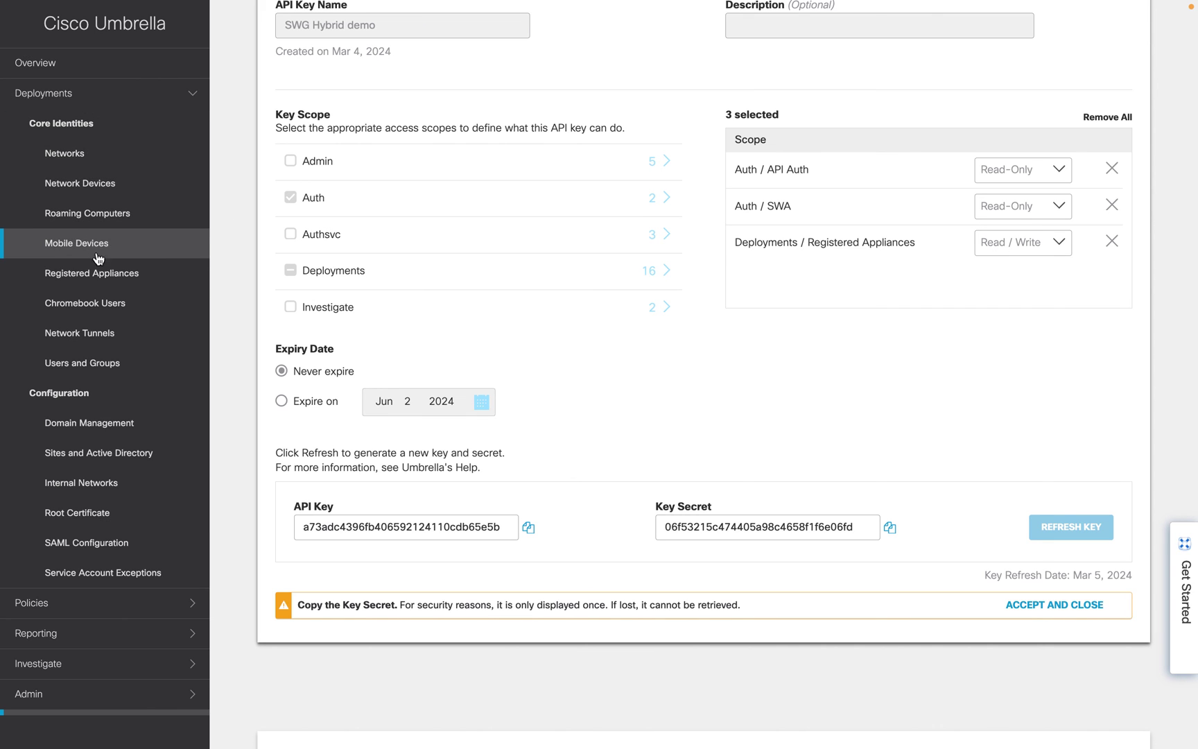
click(100, 278)
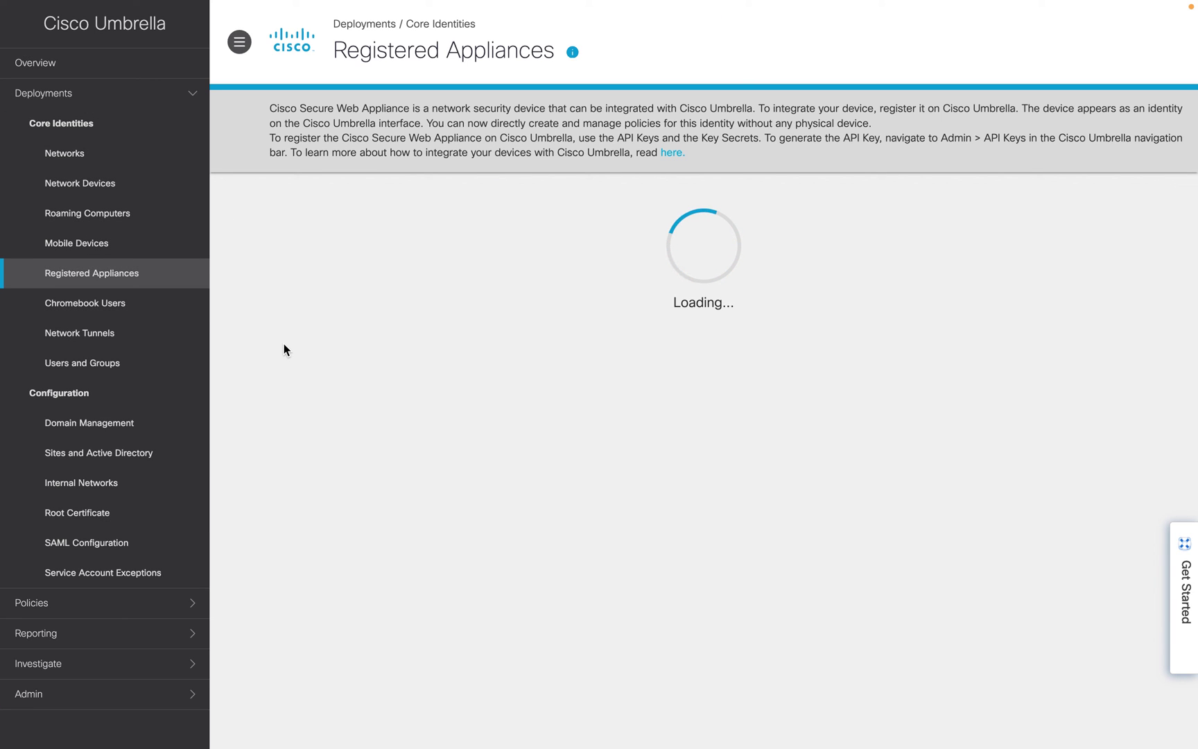